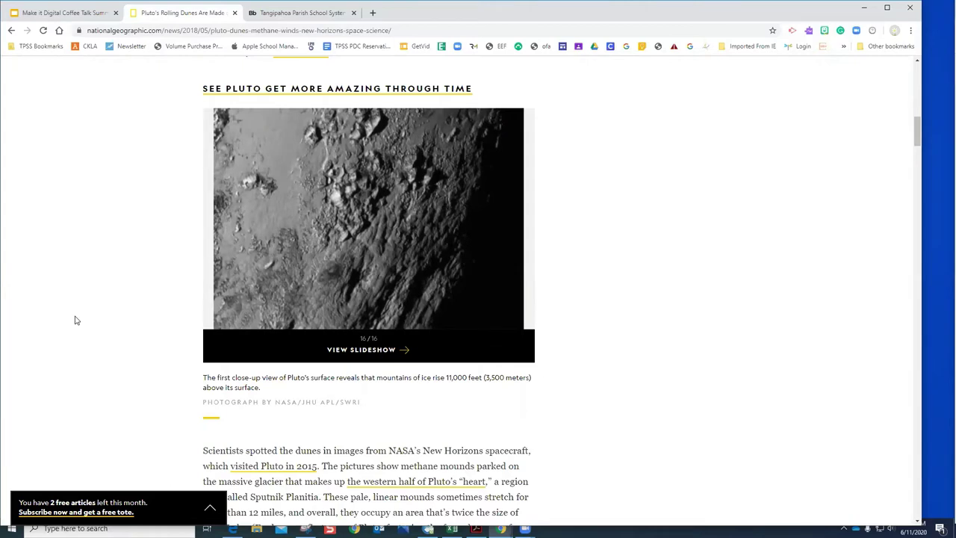
Step: Search Windows for "snip" and open the Snipping Tool over the Pluto article
{"action": "right_click", "coordinate": [345, 192]}
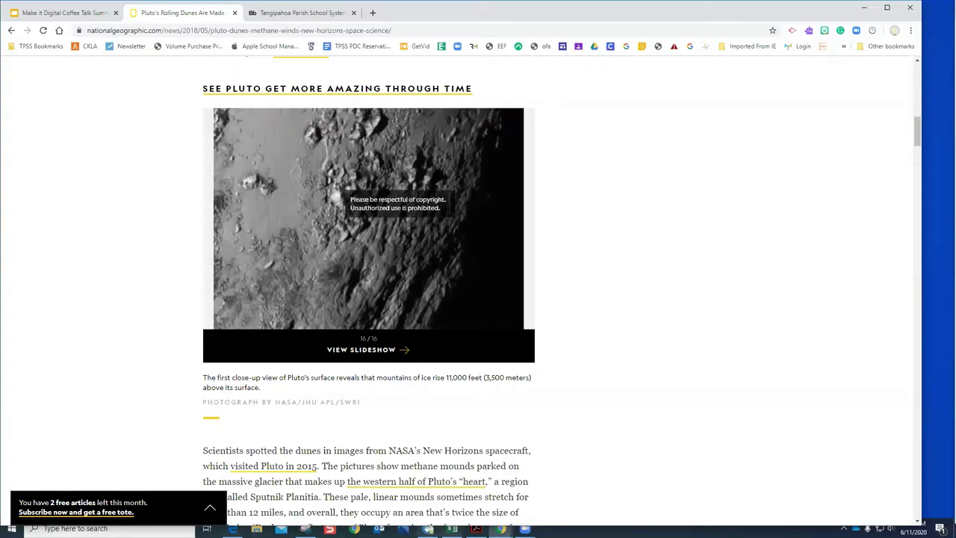
{"action": "mouse_move", "coordinate": [305, 528]}
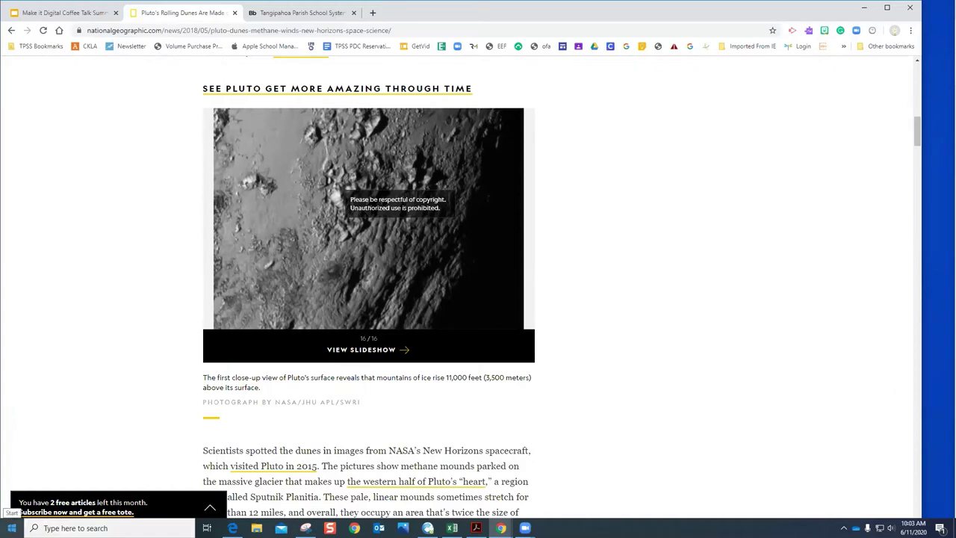
{"action": "left_click", "coordinate": [12, 527]}
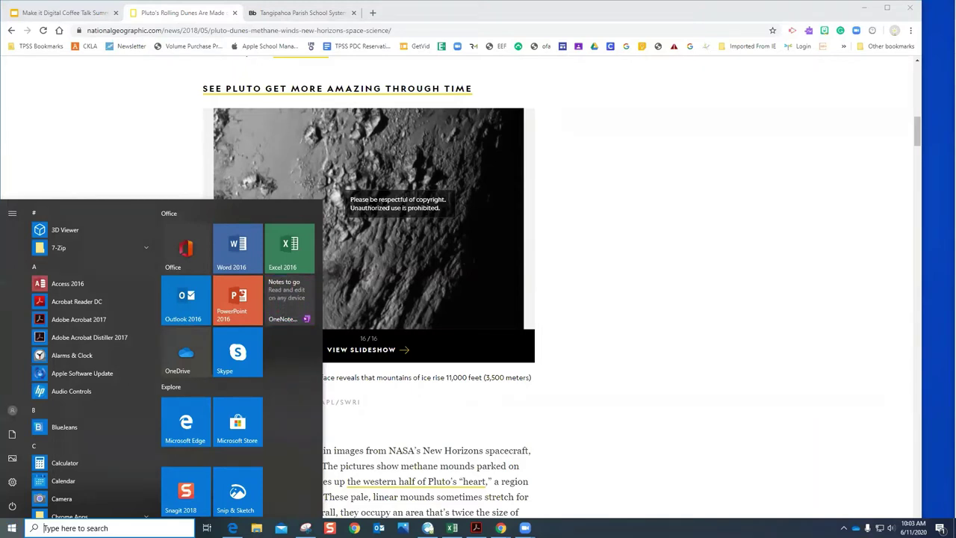
{"action": "left_click", "coordinate": [42, 528]}
{"action": "type", "text": "s"}
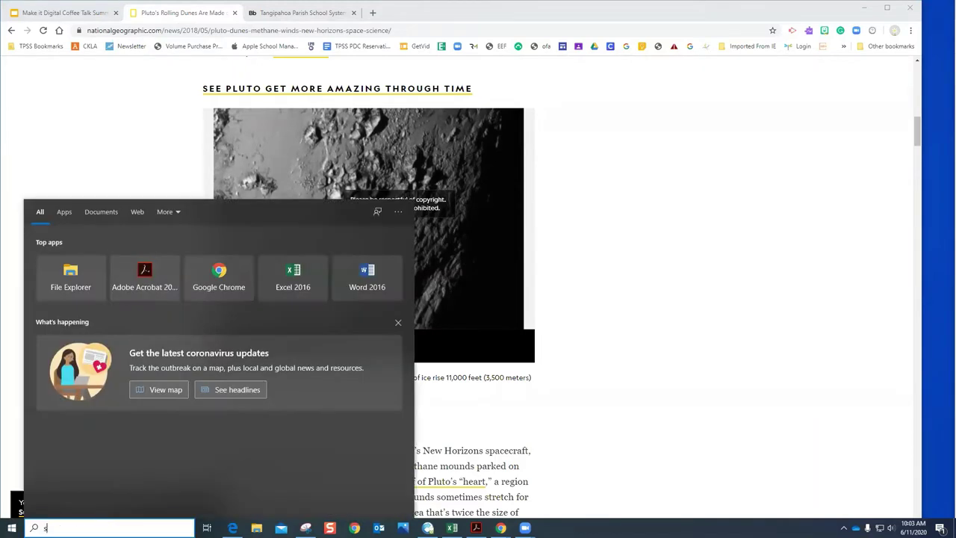
{"action": "type", "text": "nip"}
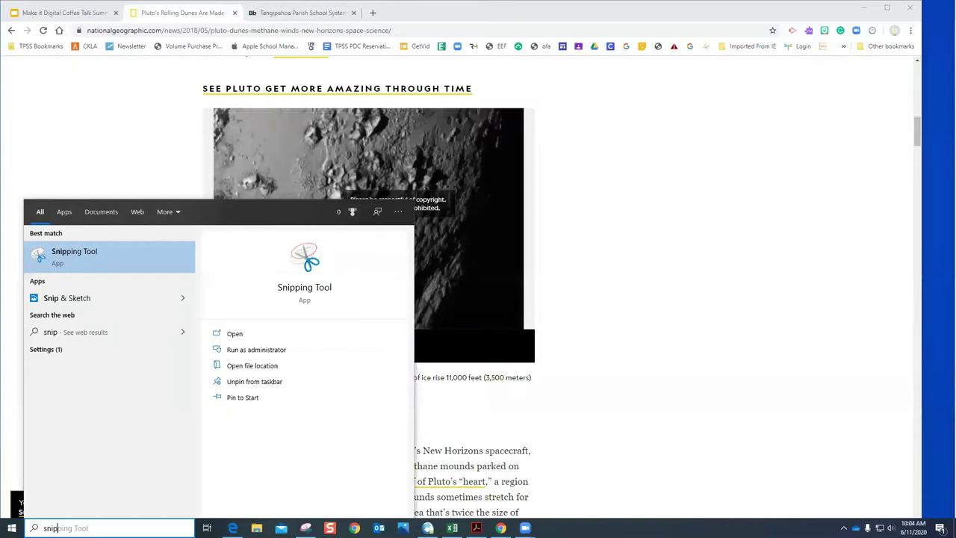
{"action": "right_click", "coordinate": [121, 258]}
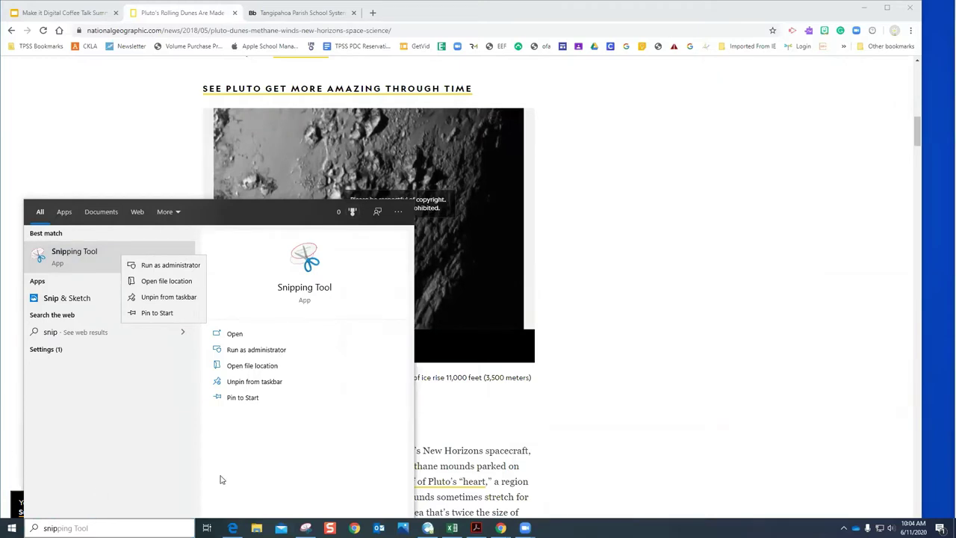
{"action": "left_click", "coordinate": [306, 528]}
{"action": "left_click", "coordinate": [306, 528]}
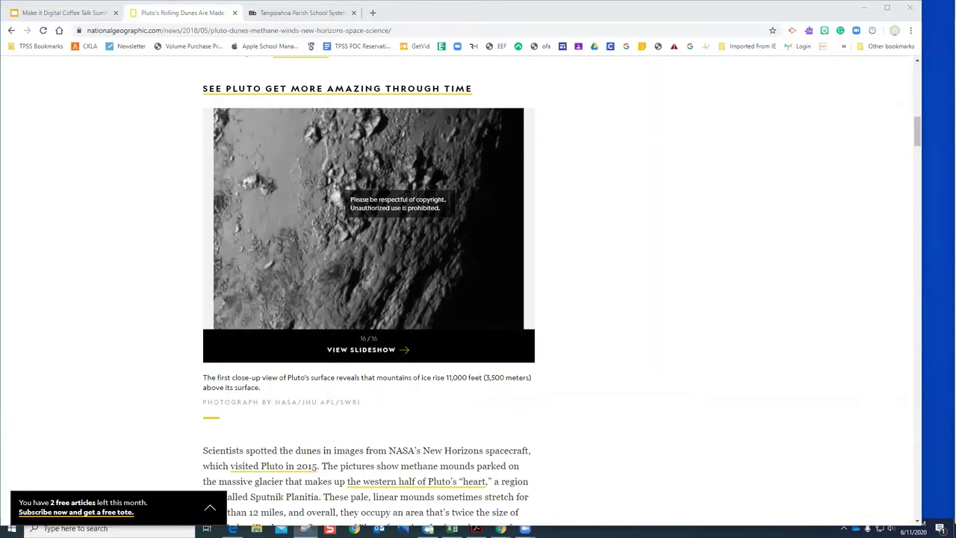
Step: Snip a small corner area of the Pluto photo and discard the capture without saving
{"action": "left_click", "coordinate": [43, 87]}
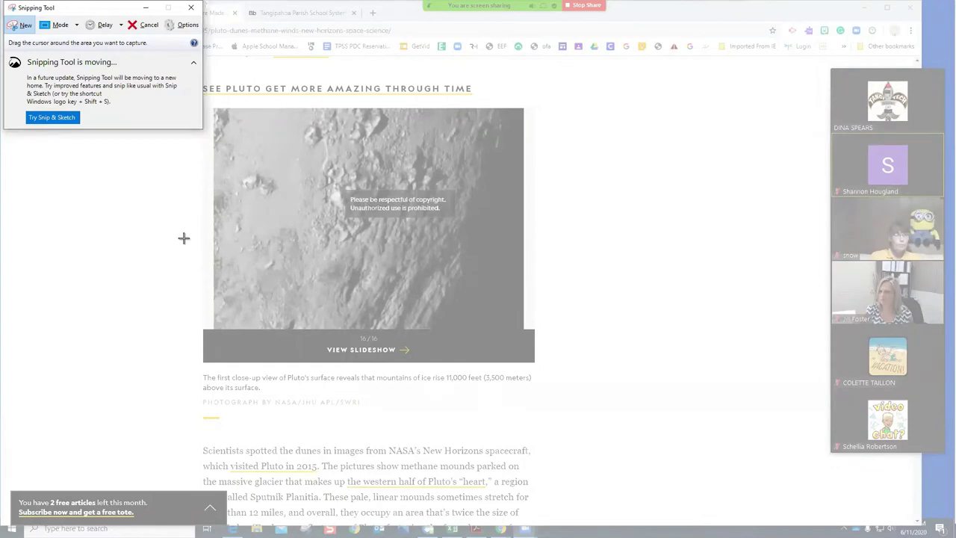
{"action": "left_click_drag", "start_coordinate": [213, 109], "coordinate": [300, 234]}
{"action": "left_click", "coordinate": [426, 21]}
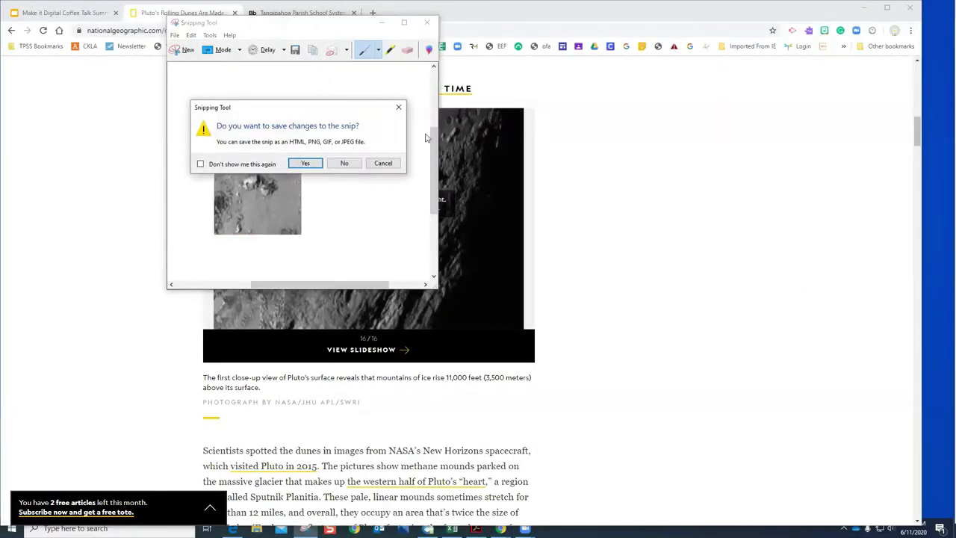
{"action": "left_click", "coordinate": [357, 165]}
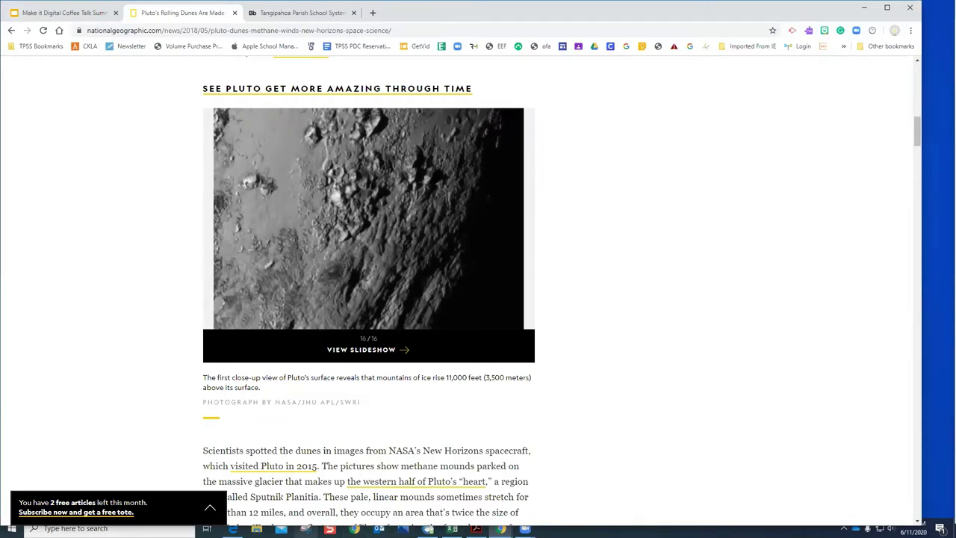
Step: Reopen the Snipping Tool, capture the whole Pluto surface photo as a new snip, and enlarge the snip window
{"action": "left_click", "coordinate": [306, 529]}
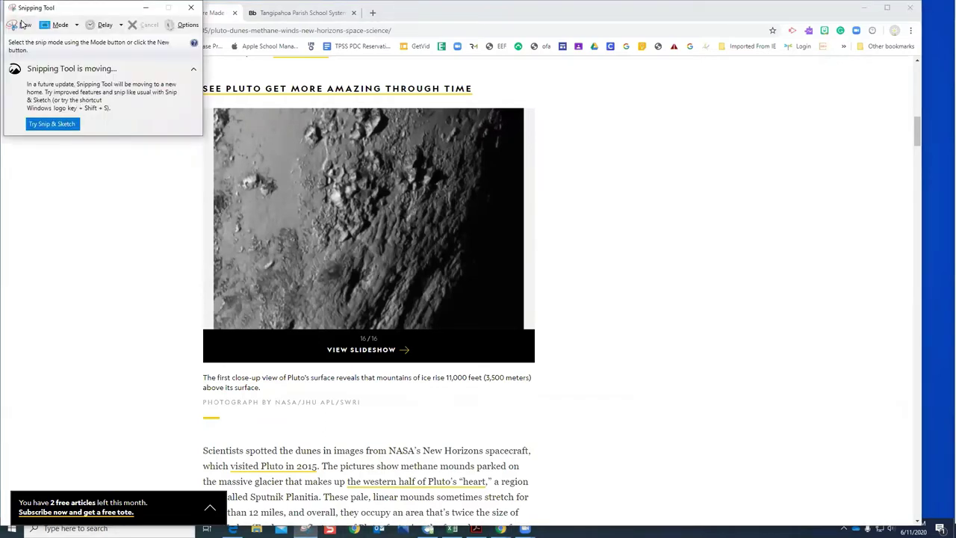
{"action": "left_click", "coordinate": [22, 25]}
{"action": "left_click_drag", "start_coordinate": [213, 108], "coordinate": [525, 331]}
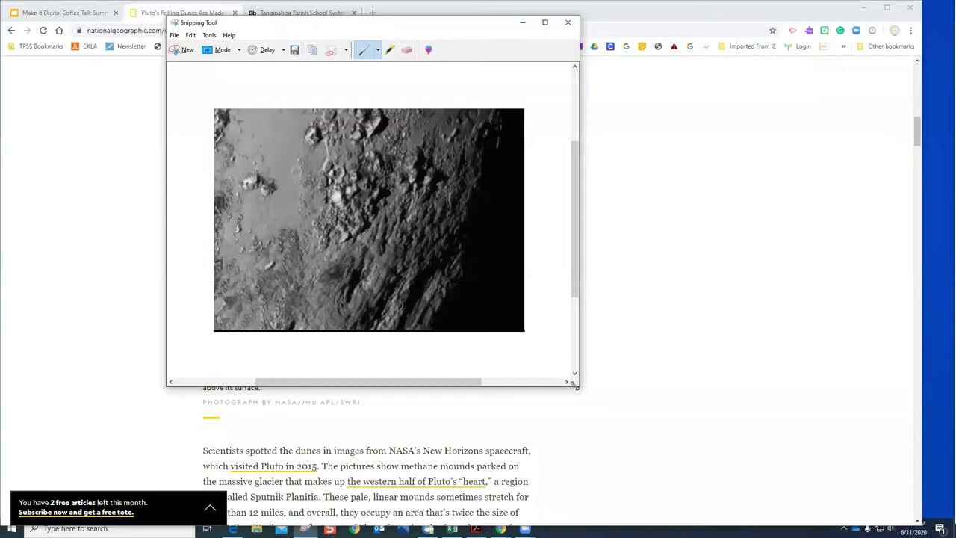
{"action": "left_click_drag", "start_coordinate": [572, 384], "coordinate": [622, 456]}
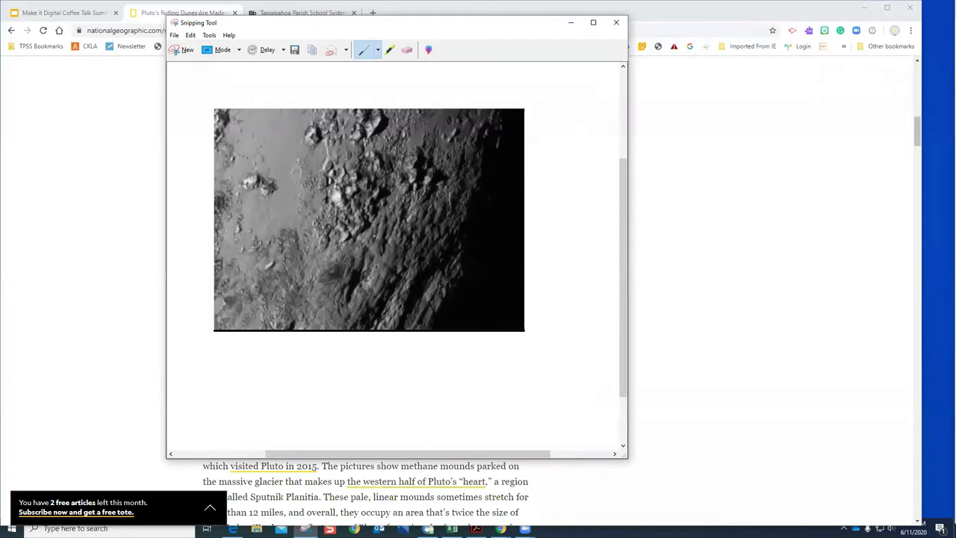
{"action": "left_click", "coordinate": [210, 36]}
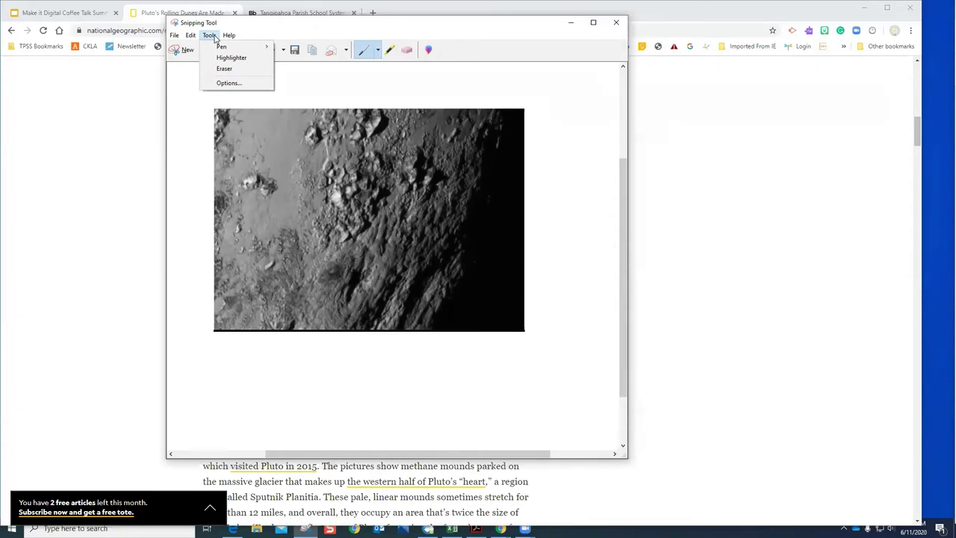
{"action": "mouse_move", "coordinate": [222, 48]}
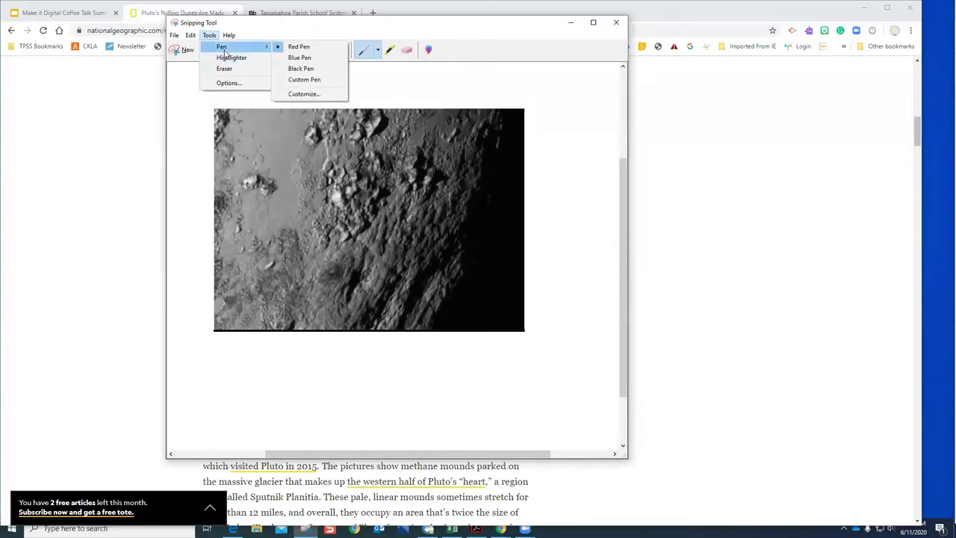
{"action": "left_click", "coordinate": [375, 89]}
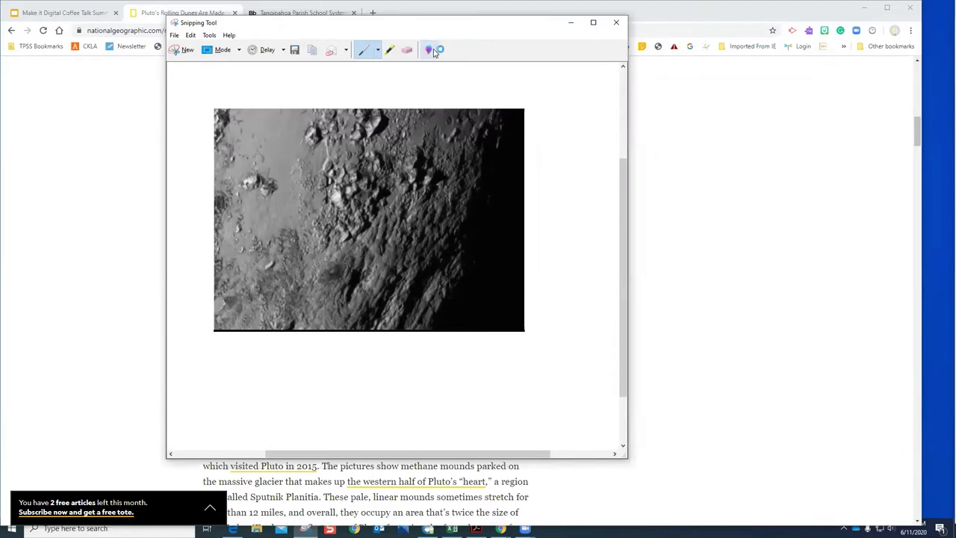
Step: Open the captured snip in Paint 3D for editing
{"action": "left_click", "coordinate": [433, 51]}
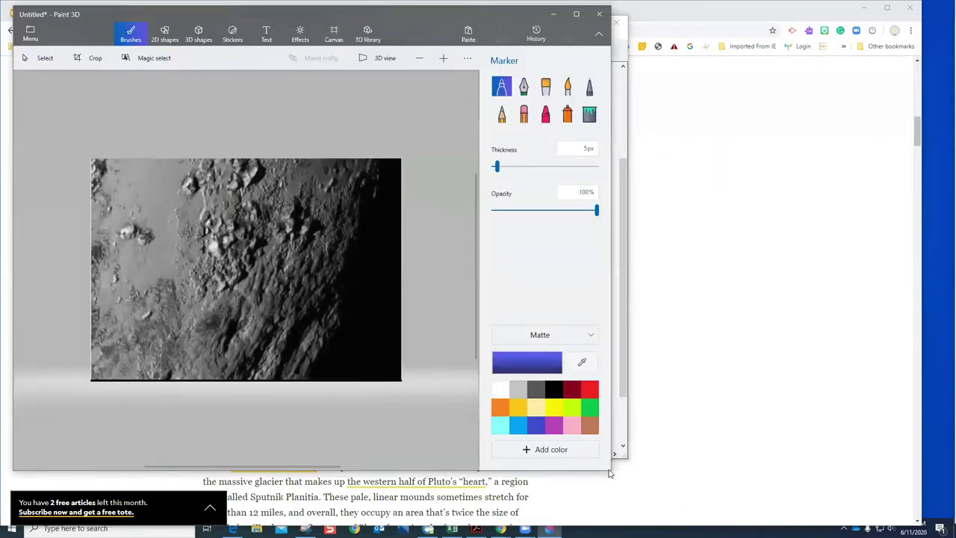
{"action": "left_click_drag", "start_coordinate": [610, 464], "coordinate": [611, 464]}
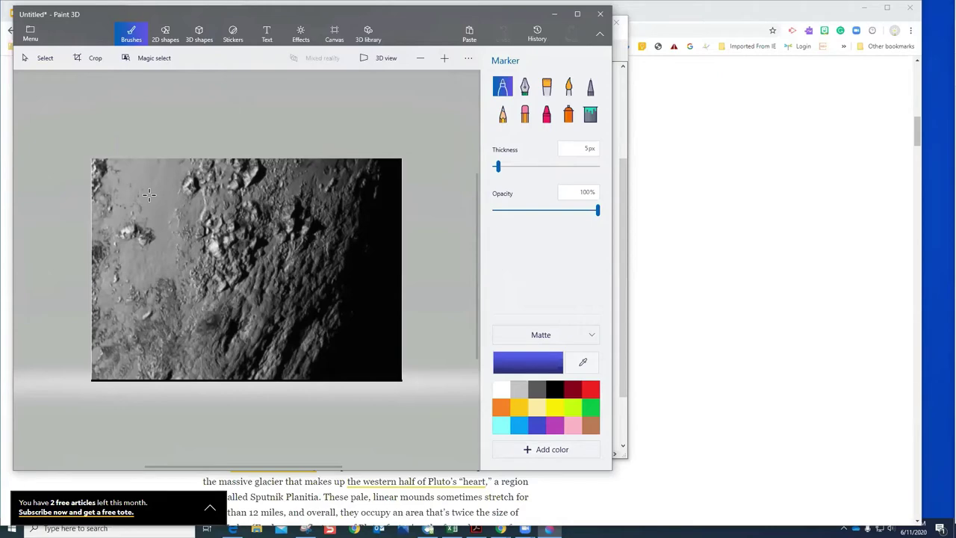
Step: Draw a freehand blue marker loop around the small rock cluster and undo the stroke
{"action": "mouse_move", "coordinate": [150, 199]}
{"action": "left_mouse_down"}
{"action": "mouse_move", "coordinate": [131, 195]}
{"action": "mouse_move", "coordinate": [117, 223]}
{"action": "mouse_move", "coordinate": [124, 237]}
{"action": "mouse_move", "coordinate": [153, 228]}
{"action": "mouse_move", "coordinate": [146, 197]}
{"action": "left_mouse_up"}
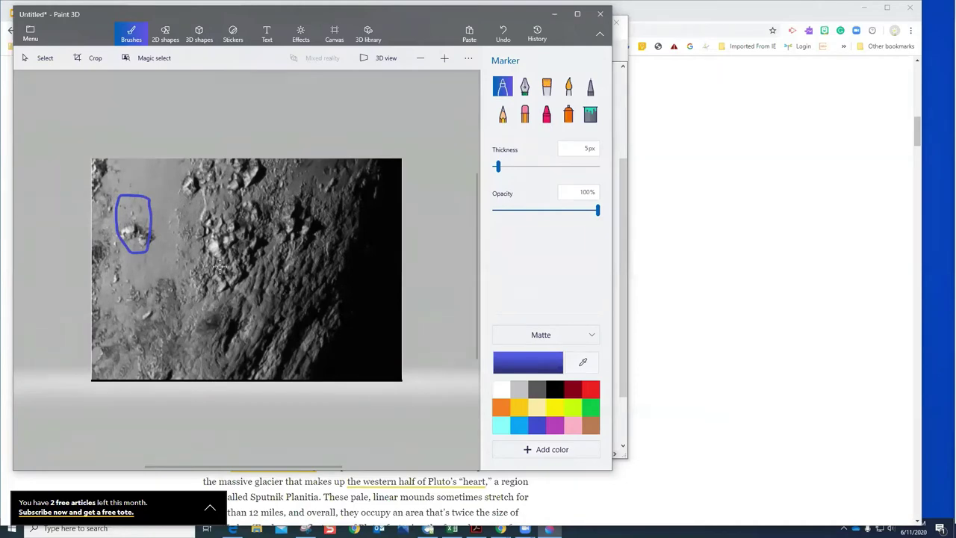
{"action": "left_click", "coordinate": [505, 34]}
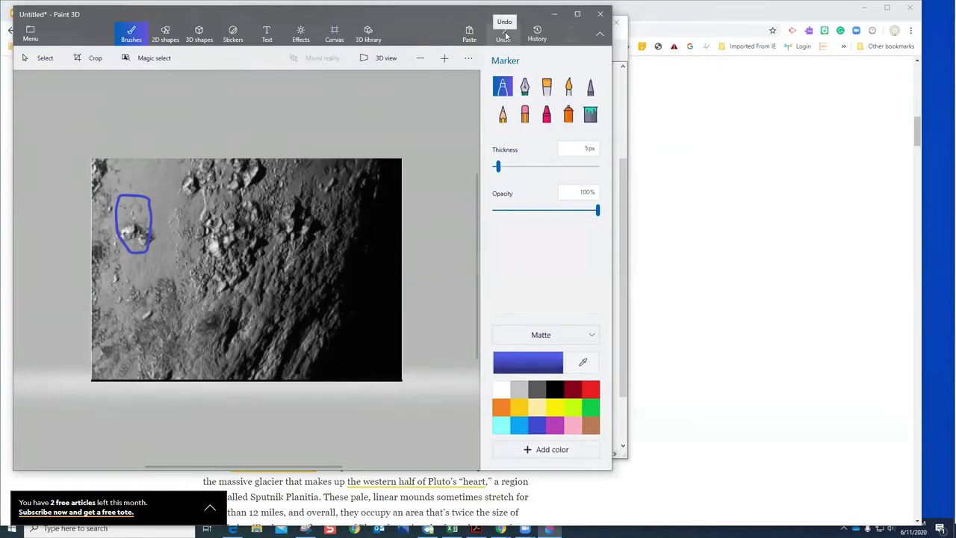
{"action": "left_click", "coordinate": [505, 35]}
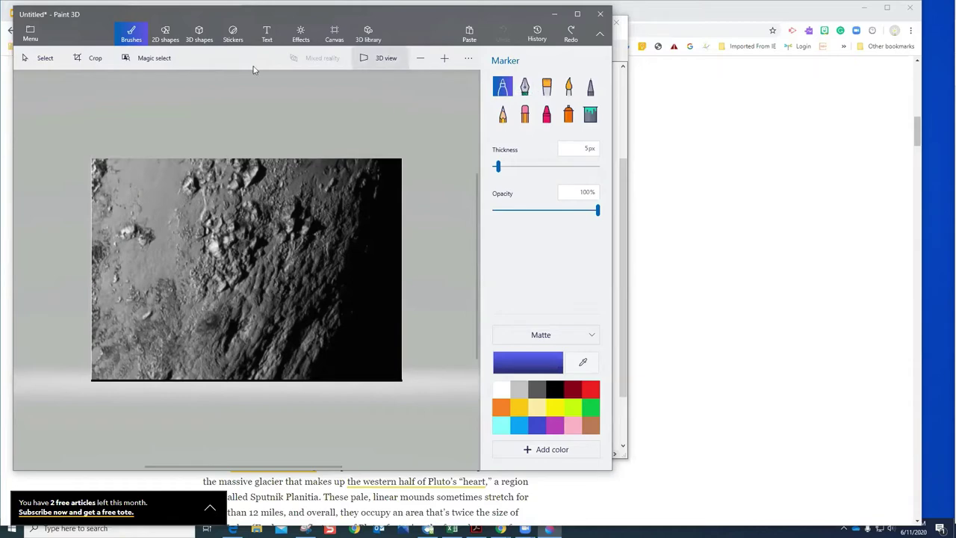
Step: Draw a 2D circle around the small rock cluster in the photo and make its outline yellow
{"action": "left_click", "coordinate": [166, 37]}
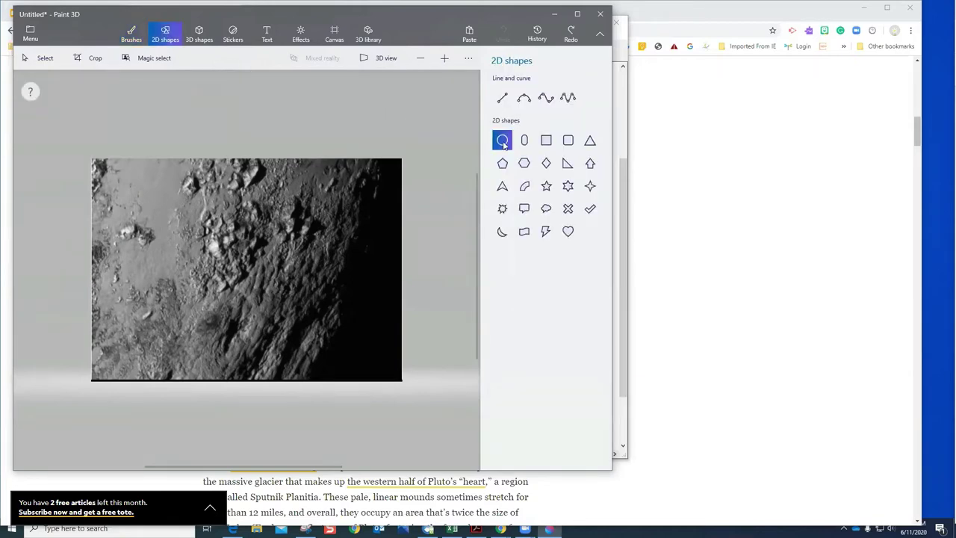
{"action": "left_click_drag", "start_coordinate": [105, 213], "coordinate": [168, 274]}
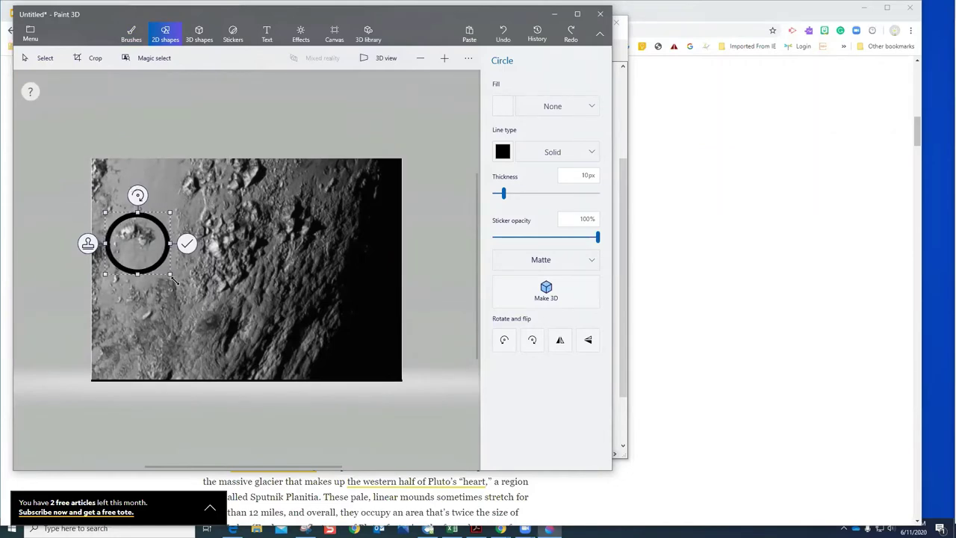
{"action": "left_click", "coordinate": [502, 153]}
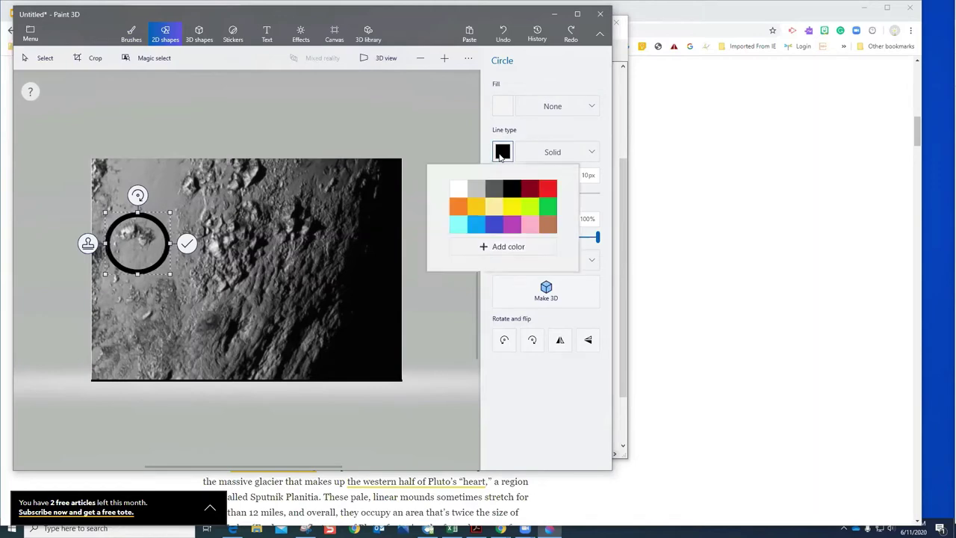
{"action": "left_click", "coordinate": [514, 206]}
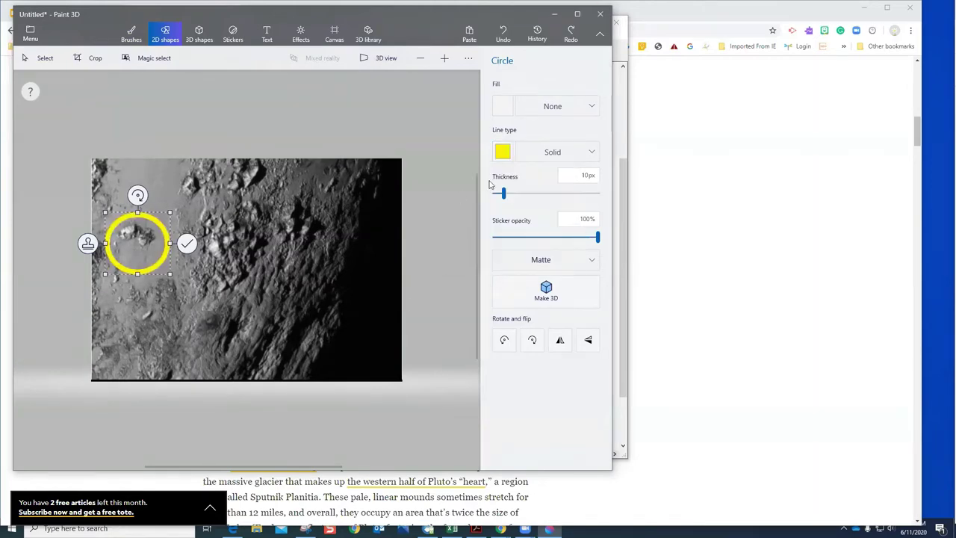
Step: Give the circle a solid line, no fill, 3 px thickness and 81% sticker opacity, and commit it to the image
{"action": "left_click", "coordinate": [590, 153]}
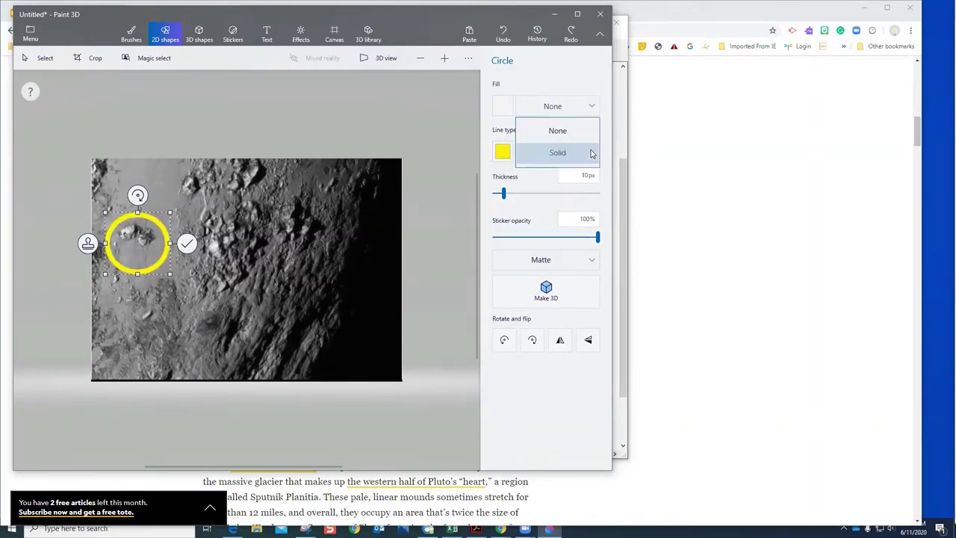
{"action": "left_click", "coordinate": [587, 154]}
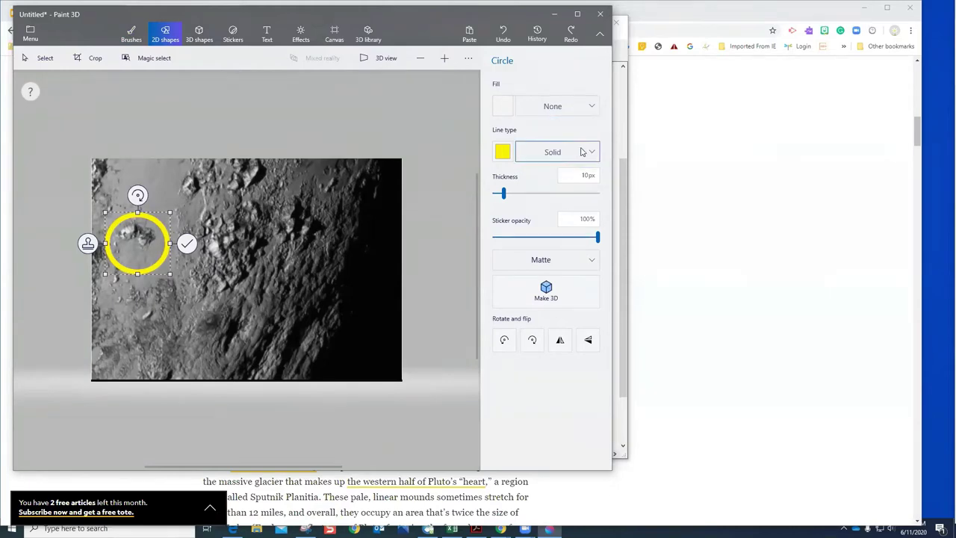
{"action": "left_click", "coordinate": [588, 108]}
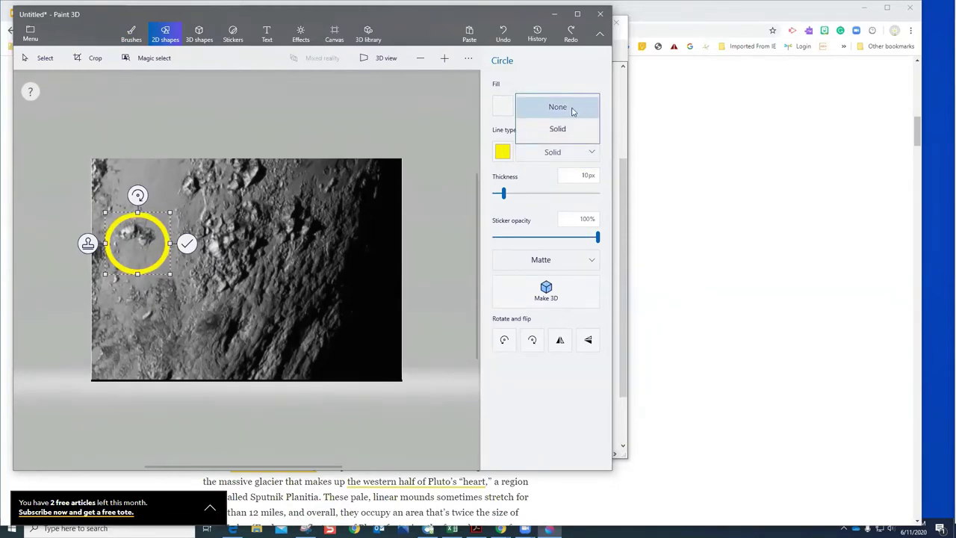
{"action": "left_click", "coordinate": [572, 112]}
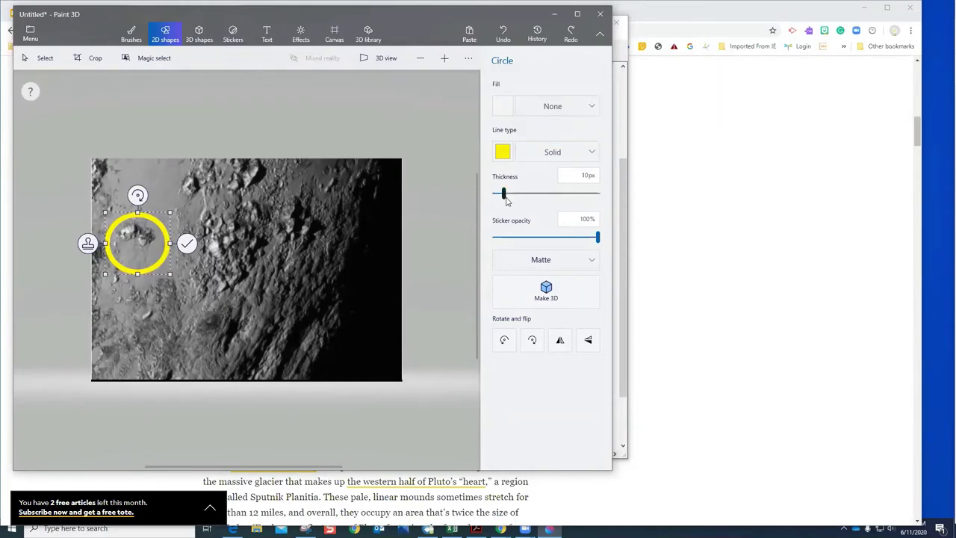
{"action": "left_click_drag", "start_coordinate": [503, 198], "coordinate": [496, 198]}
{"action": "left_click_drag", "start_coordinate": [598, 237], "coordinate": [577, 247]}
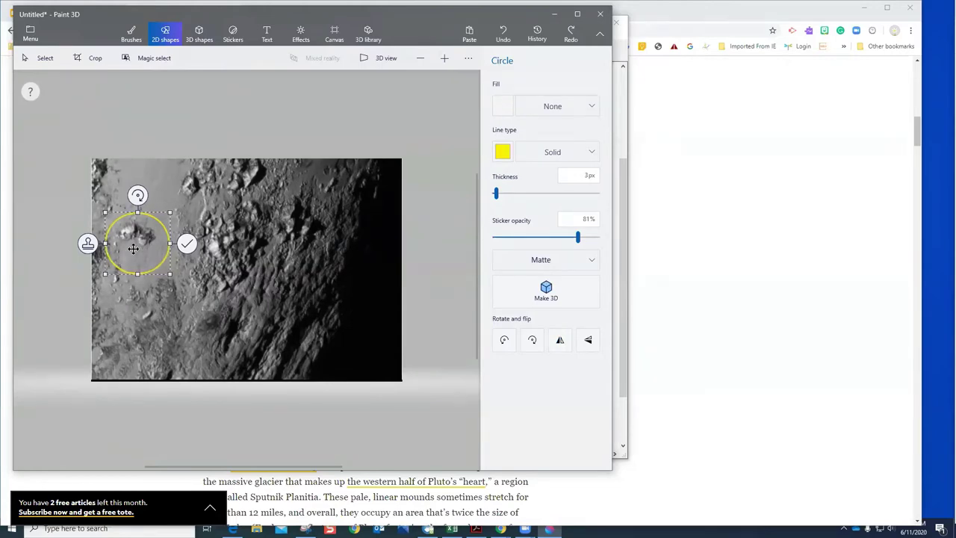
{"action": "left_click", "coordinate": [173, 125]}
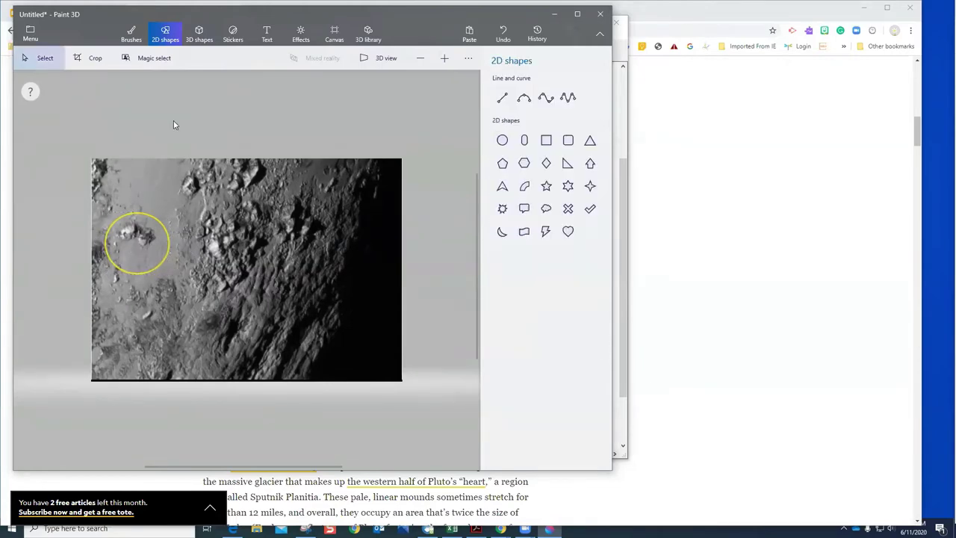
Step: Draw a blue 5 px wavy Marker line across the upper part of the photo and a 15 px Calligraphy pen stroke below it
{"action": "left_click", "coordinate": [131, 35]}
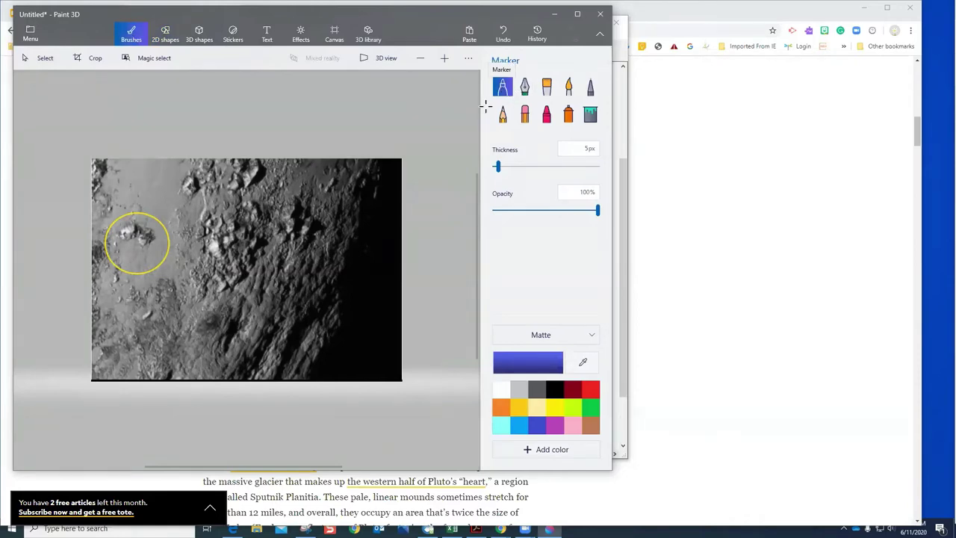
{"action": "left_click_drag", "start_coordinate": [240, 182], "coordinate": [322, 182]}
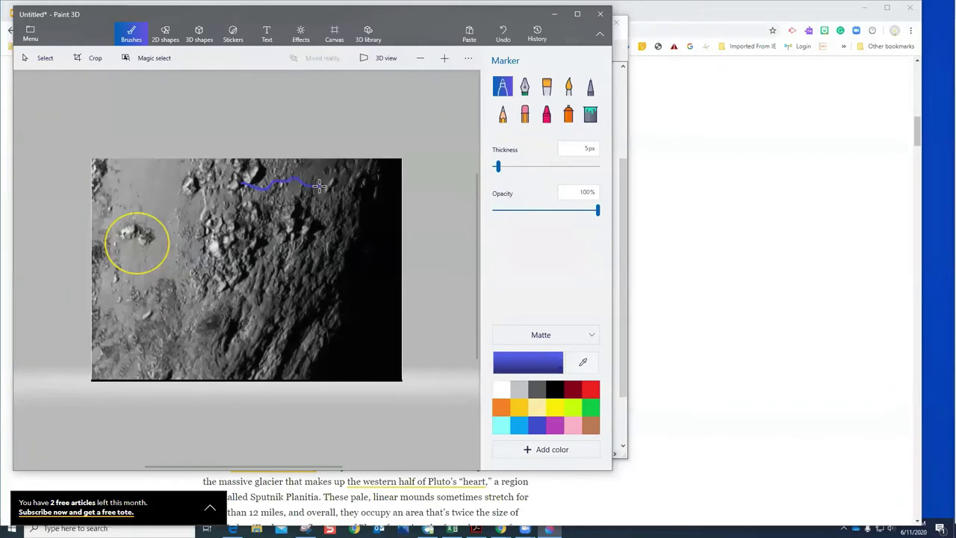
{"action": "left_click", "coordinate": [526, 88]}
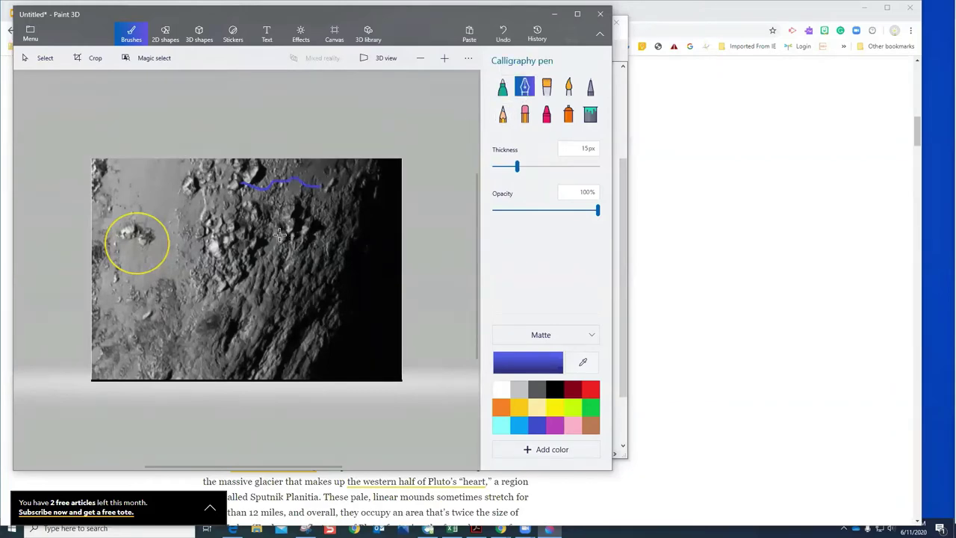
{"action": "mouse_move", "coordinate": [271, 269]}
{"action": "left_mouse_down"}
{"action": "mouse_move", "coordinate": [258, 211]}
{"action": "mouse_move", "coordinate": [269, 221]}
{"action": "mouse_move", "coordinate": [224, 265]}
{"action": "left_mouse_up"}
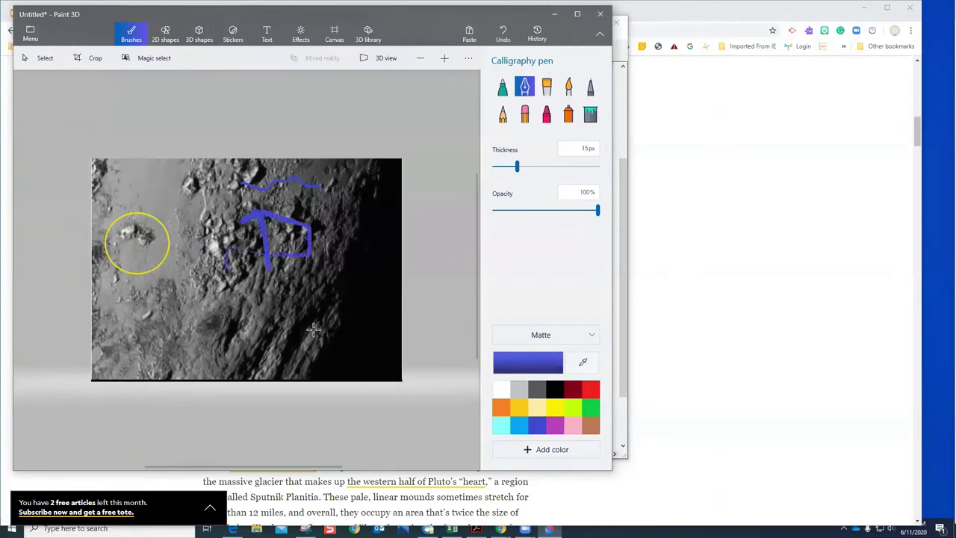
Step: Paint a wavy blue 50 px Oil brush stroke across the lower part of the photo and a 50 px Watercolor stroke below it
{"action": "left_click", "coordinate": [547, 87]}
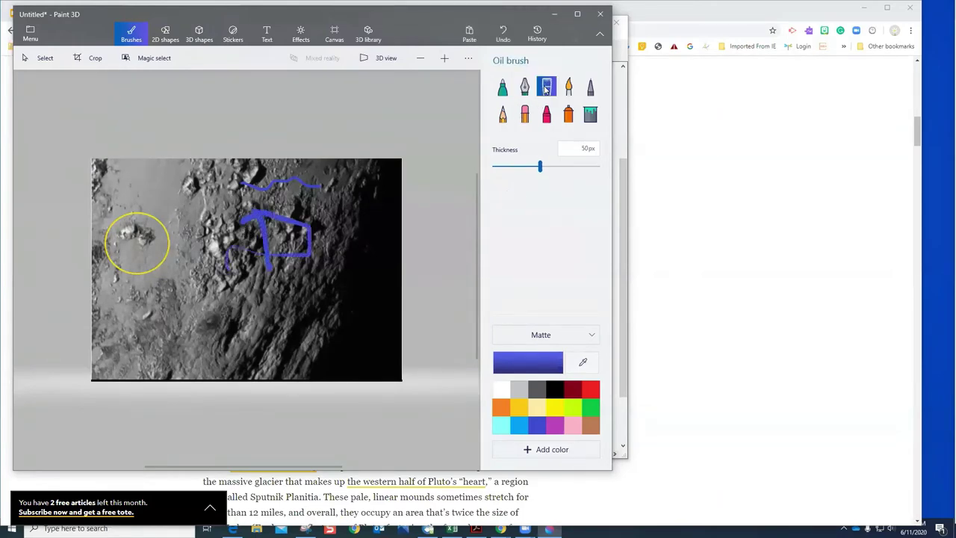
{"action": "mouse_move", "coordinate": [128, 323]}
{"action": "left_mouse_down"}
{"action": "mouse_move", "coordinate": [177, 309]}
{"action": "mouse_move", "coordinate": [198, 319]}
{"action": "mouse_move", "coordinate": [267, 312]}
{"action": "left_mouse_up"}
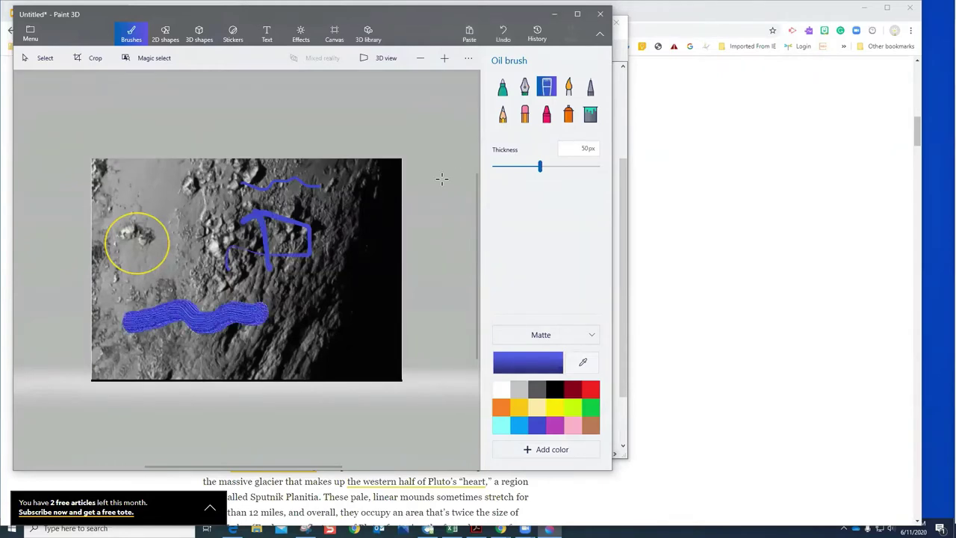
{"action": "left_click", "coordinate": [569, 87]}
{"action": "left_click_drag", "start_coordinate": [128, 348], "coordinate": [220, 355]}
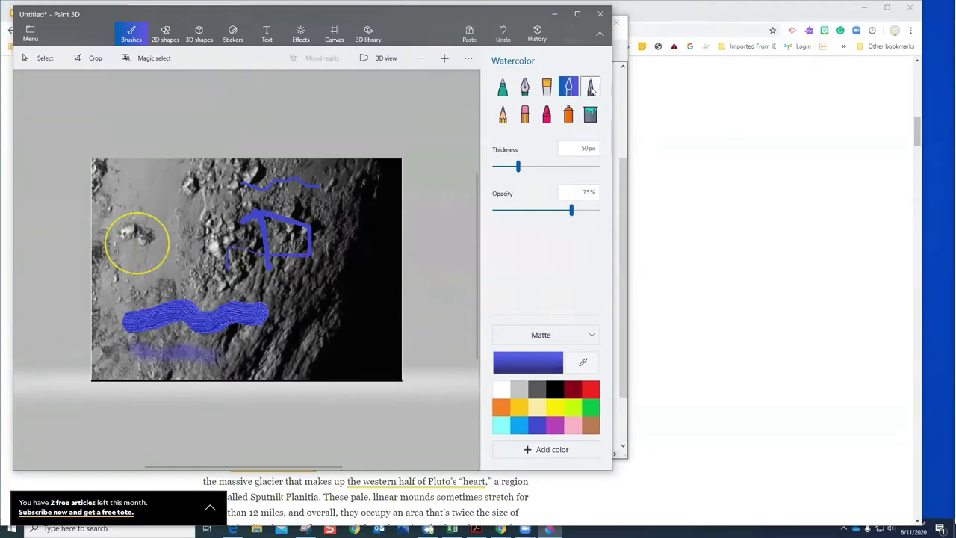
Step: Draw a 5 px Pixel pen line down the photo's dark area and a 25 px Eraser stroke along its upper edge
{"action": "left_click", "coordinate": [590, 88]}
{"action": "mouse_move", "coordinate": [375, 191]}
{"action": "left_mouse_down"}
{"action": "mouse_move", "coordinate": [368, 243]}
{"action": "mouse_move", "coordinate": [375, 260]}
{"action": "left_mouse_up"}
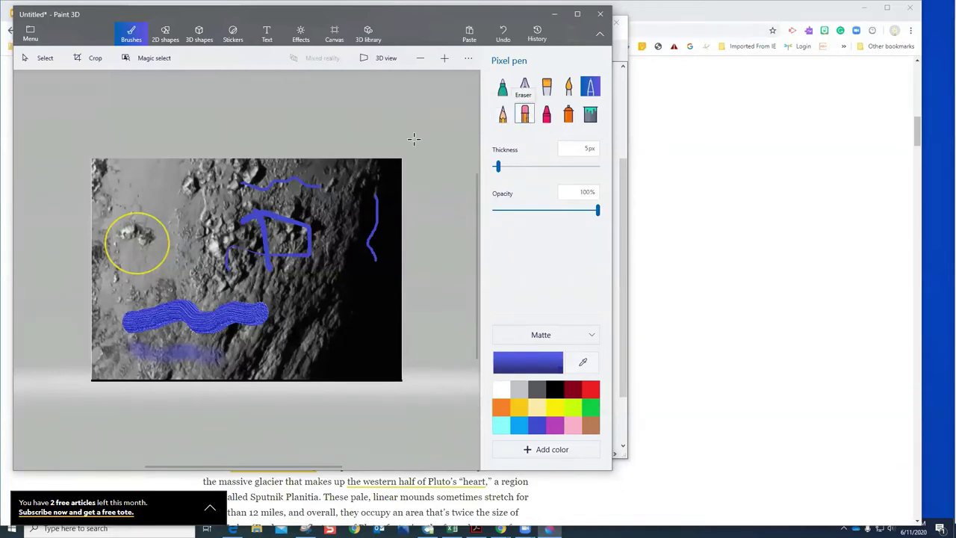
{"action": "left_click", "coordinate": [524, 113]}
{"action": "left_click_drag", "start_coordinate": [368, 162], "coordinate": [240, 170]}
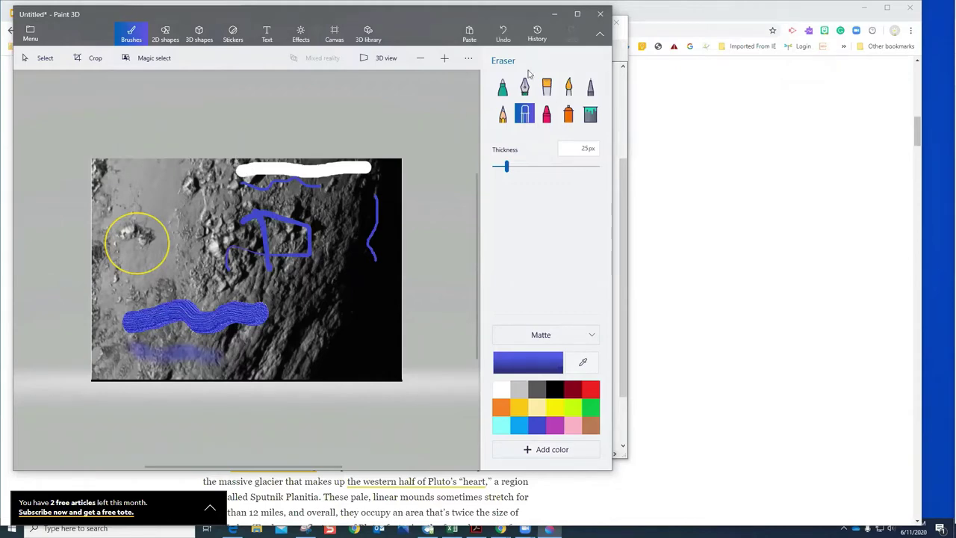
Step: Undo the Eraser, Pixel pen, Watercolor and Oil brush strokes
{"action": "left_click", "coordinate": [503, 35]}
{"action": "left_click", "coordinate": [503, 35]}
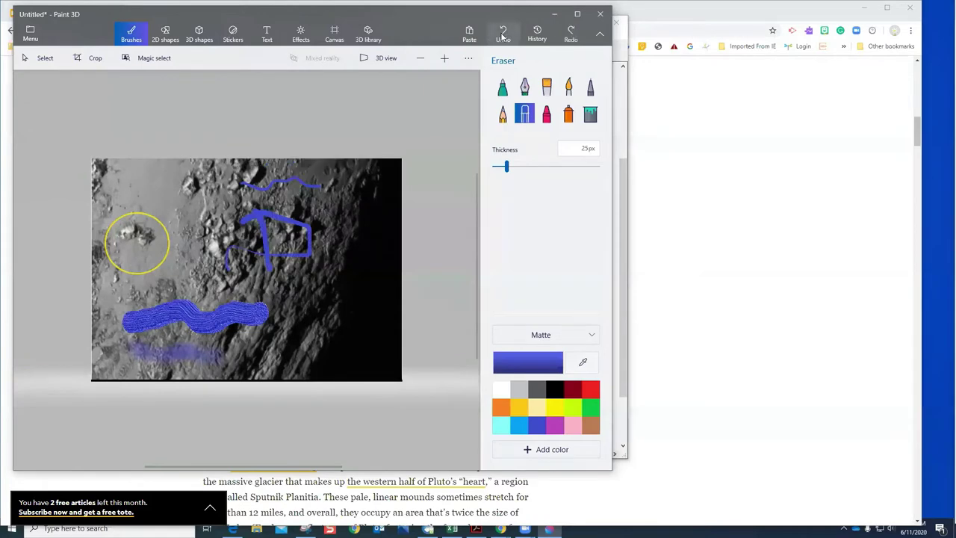
{"action": "left_click", "coordinate": [503, 35]}
{"action": "left_click", "coordinate": [502, 35]}
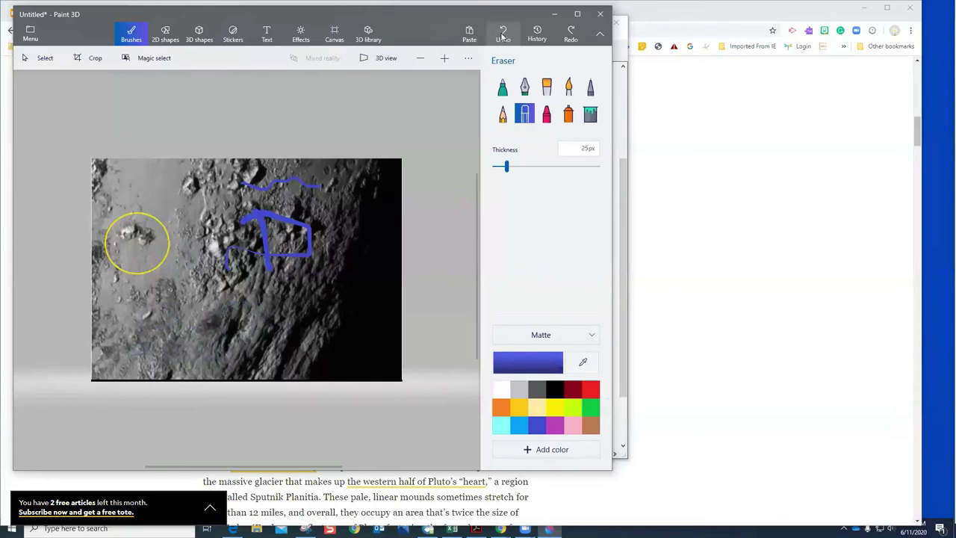
Step: Draw a blue 20 px Crayon line across the lower part of the photo and a 75 px, 25% opacity Spray can stroke beneath it
{"action": "left_click", "coordinate": [546, 113]}
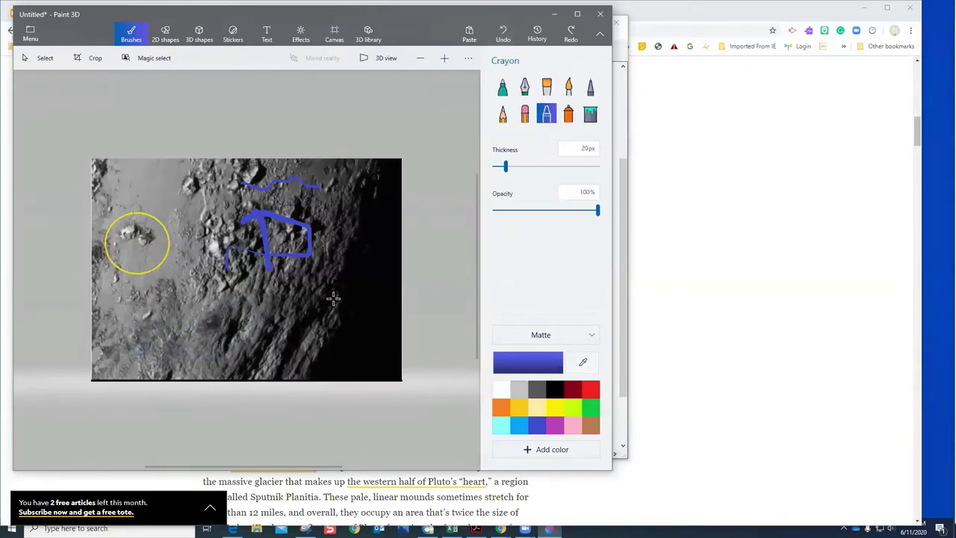
{"action": "mouse_move", "coordinate": [265, 312]}
{"action": "left_mouse_down"}
{"action": "mouse_move", "coordinate": [185, 305]}
{"action": "mouse_move", "coordinate": [153, 314]}
{"action": "left_mouse_up"}
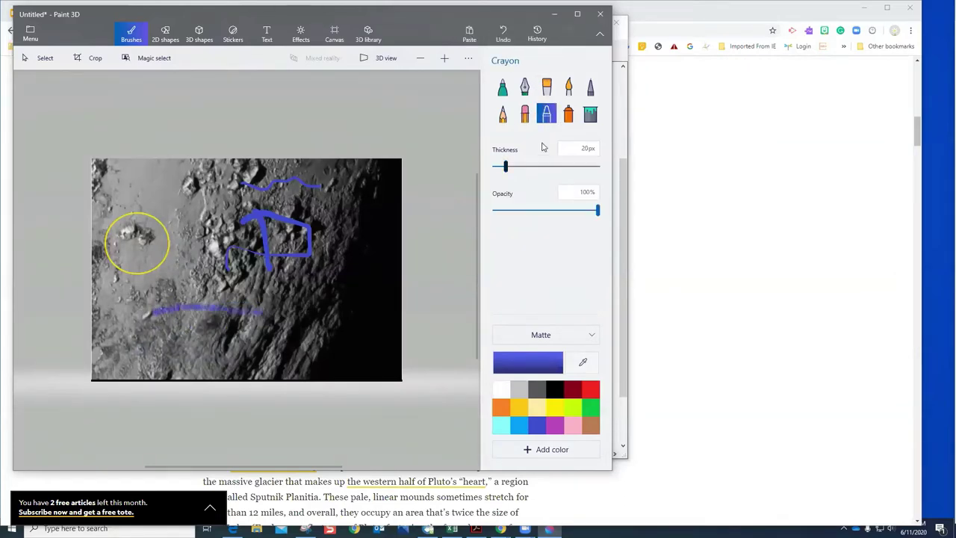
{"action": "left_click", "coordinate": [568, 113]}
{"action": "left_click_drag", "start_coordinate": [293, 328], "coordinate": [153, 336]}
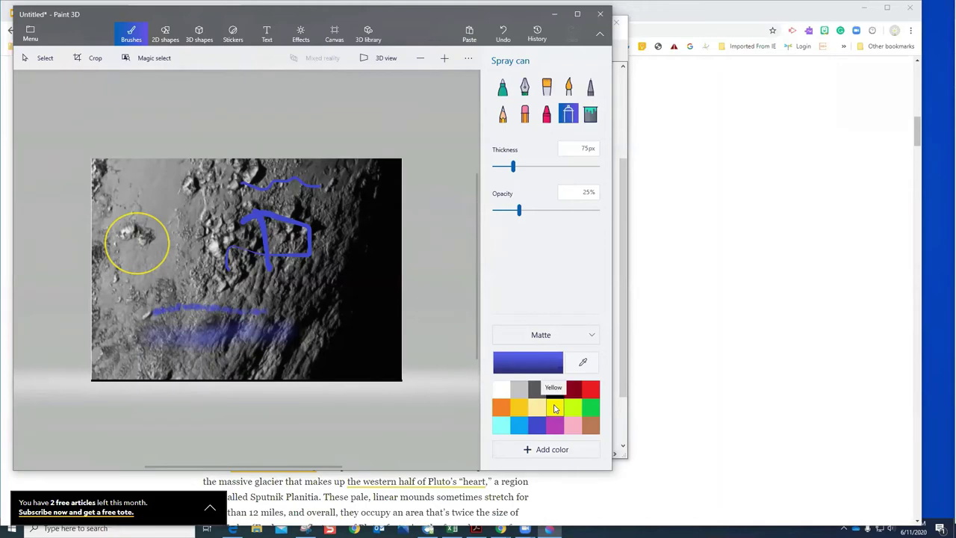
{"action": "left_click", "coordinate": [591, 336]}
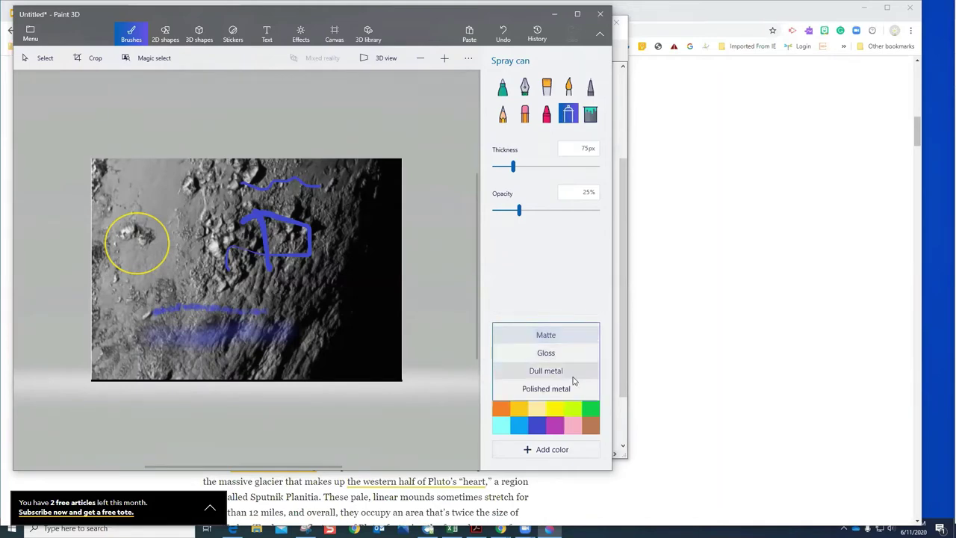
{"action": "left_click", "coordinate": [546, 286]}
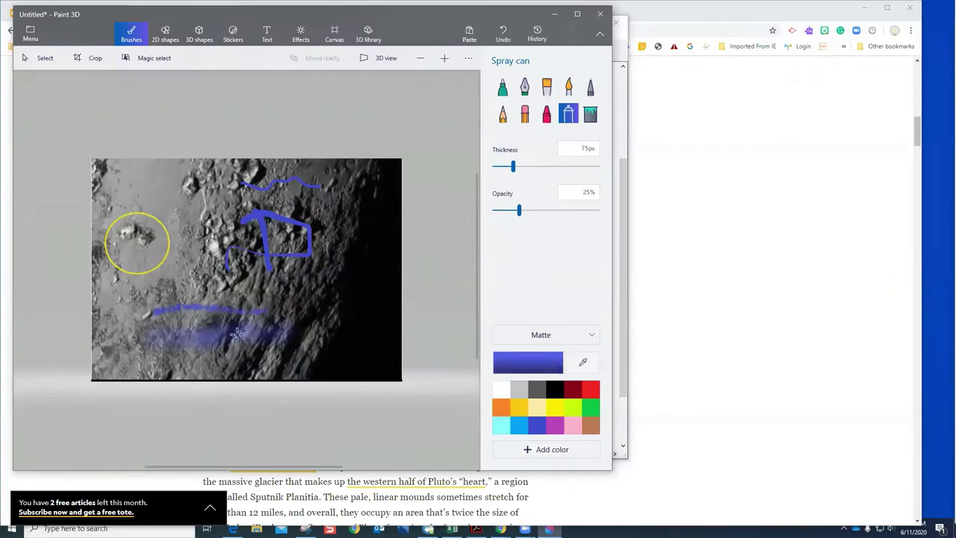
Step: Place a Sun sticker near the photo's dark edge, move it inward, undo it, and look at the available textures
{"action": "left_click", "coordinate": [234, 35]}
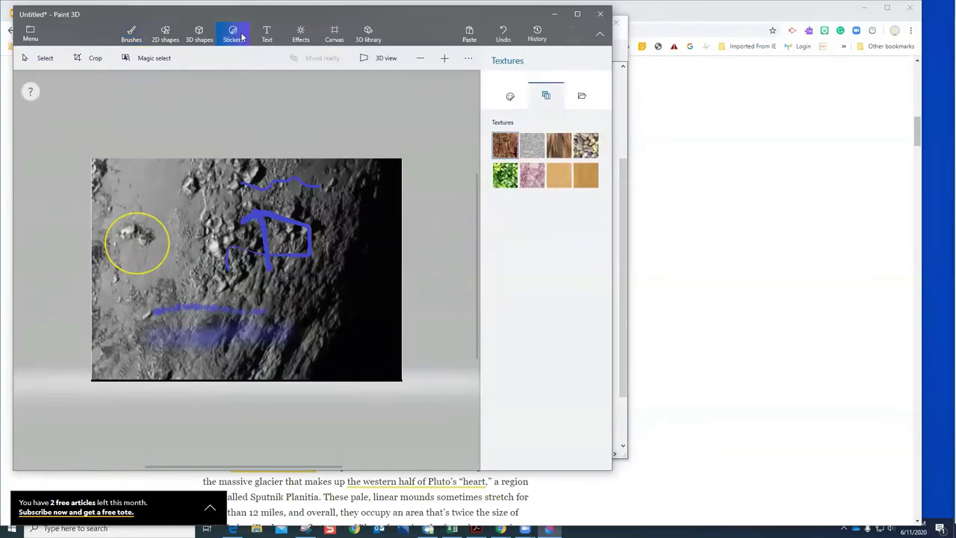
{"action": "left_click", "coordinate": [509, 98]}
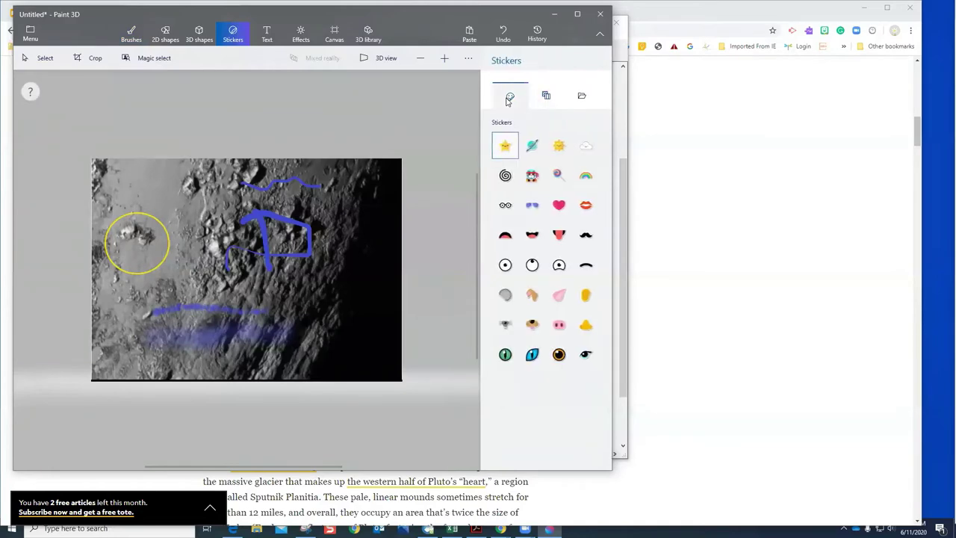
{"action": "left_click_drag", "start_coordinate": [354, 241], "coordinate": [366, 307]}
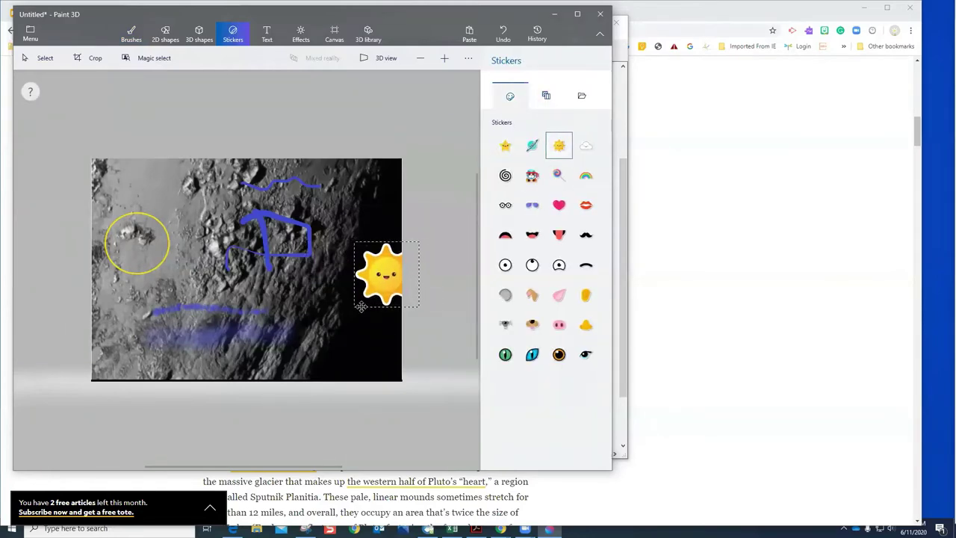
{"action": "left_click_drag", "start_coordinate": [379, 274], "coordinate": [342, 245]}
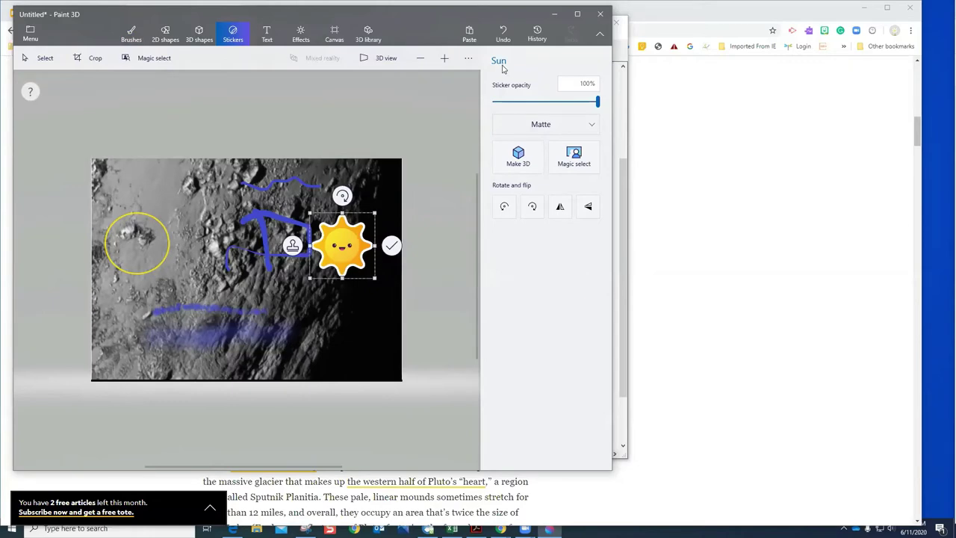
{"action": "left_click", "coordinate": [502, 34]}
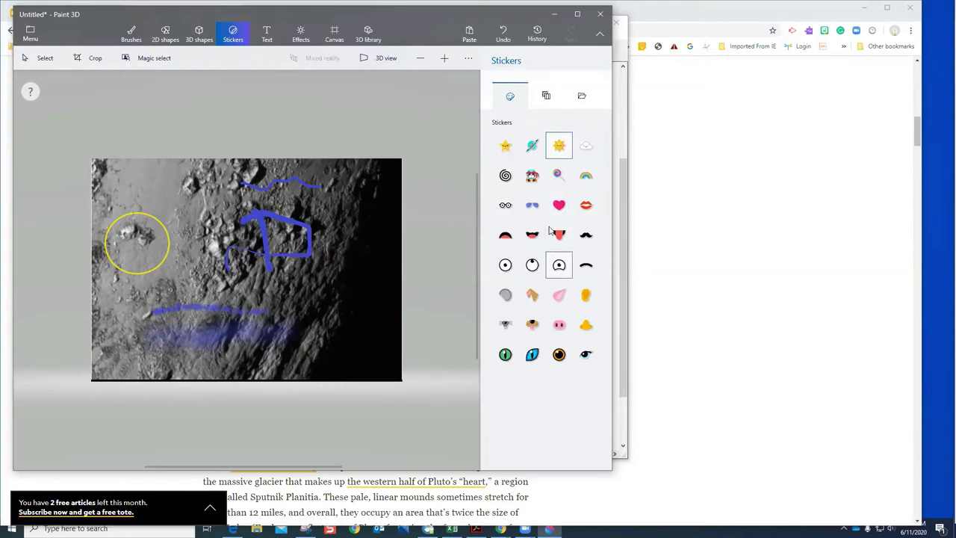
{"action": "left_click", "coordinate": [546, 95]}
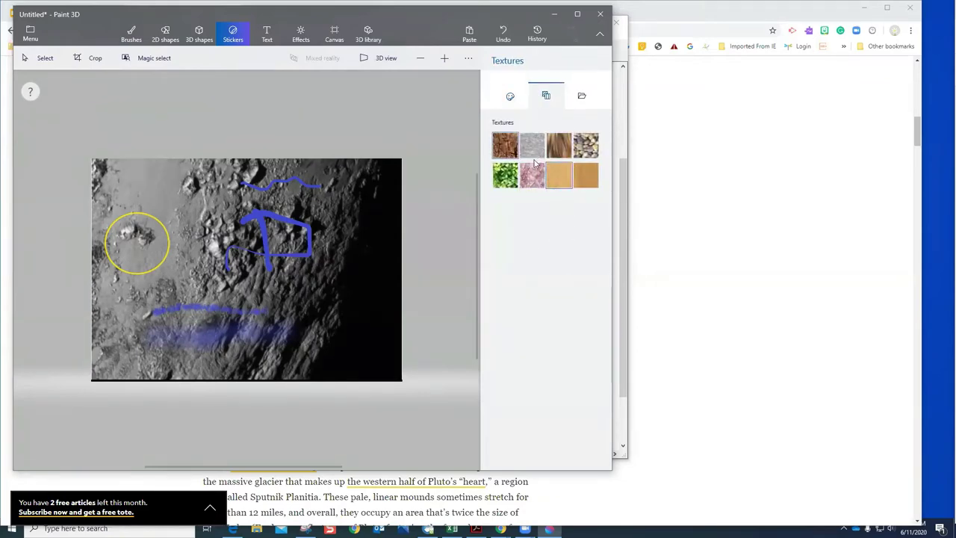
Step: Add a 2D text box reading "Dunes" at font size 28 in the lower-right part of the photo
{"action": "left_click", "coordinate": [268, 33]}
{"action": "left_click_drag", "start_coordinate": [298, 275], "coordinate": [373, 341]}
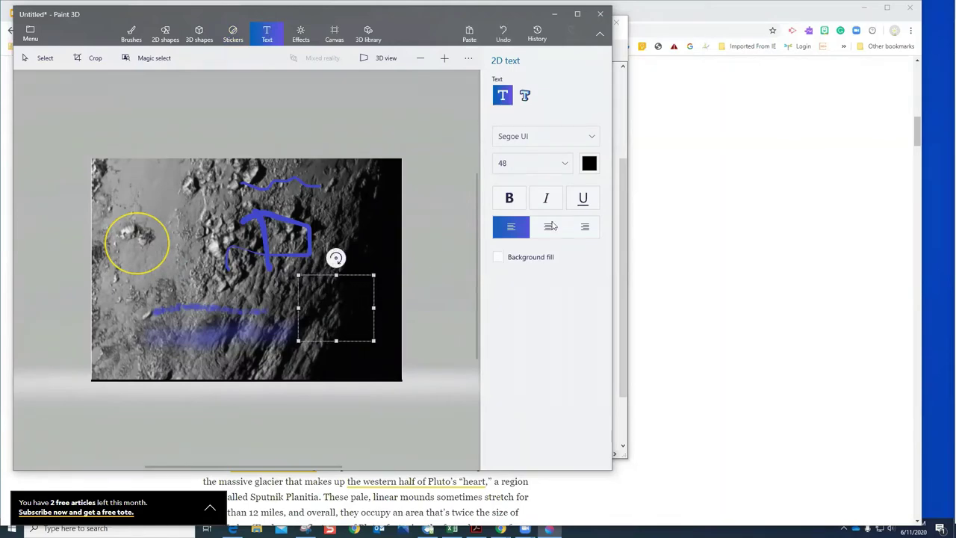
{"action": "left_click", "coordinate": [565, 163]}
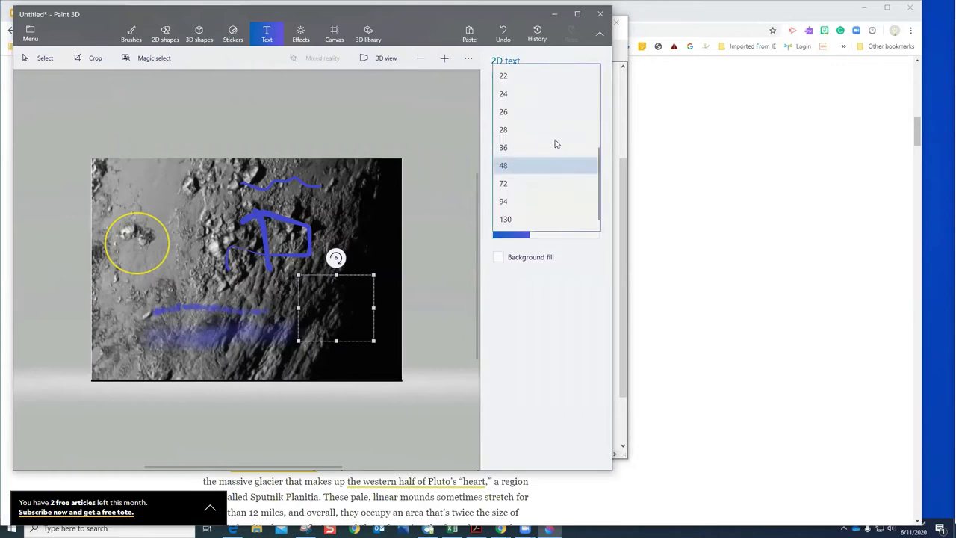
{"action": "left_click", "coordinate": [552, 130]}
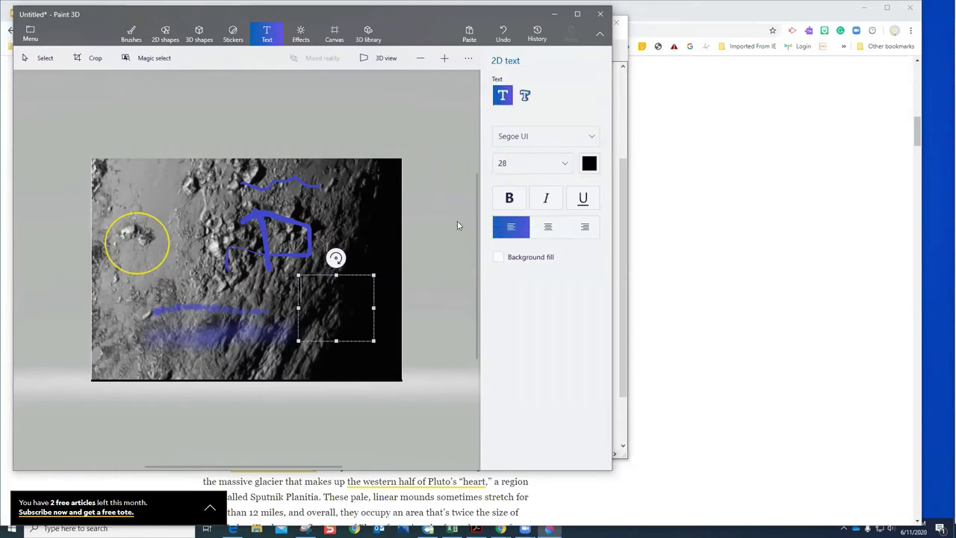
{"action": "type", "text": "text"}
Step: Make the "Dunes" text white and place it just above the yellow circle
{"action": "key", "text": "ctrl+a"}
{"action": "left_click", "coordinate": [589, 163]}
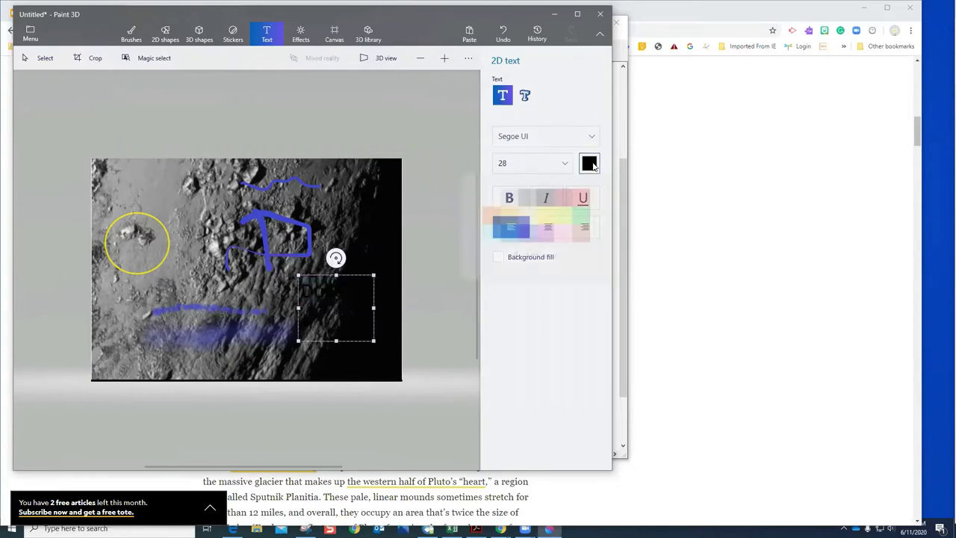
{"action": "left_click", "coordinate": [491, 200]}
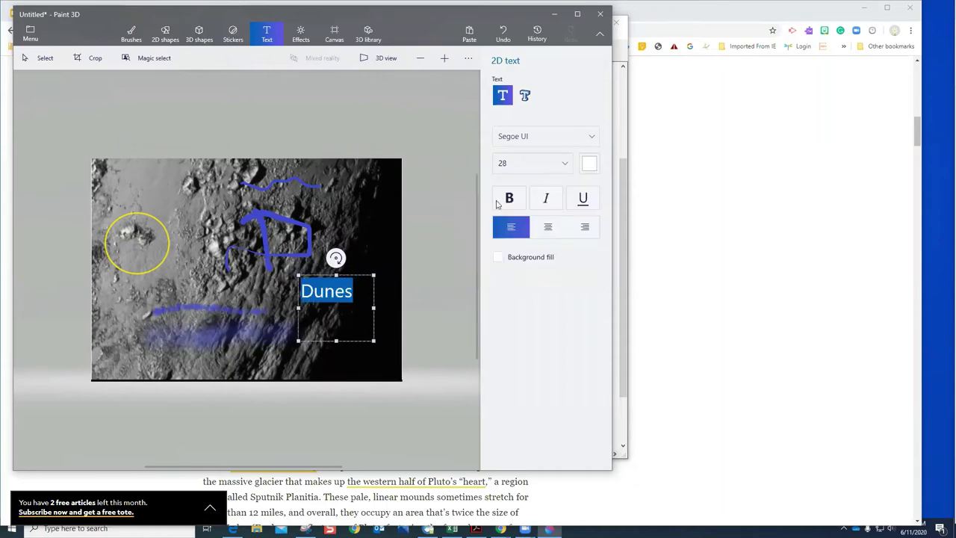
{"action": "left_click_drag", "start_coordinate": [375, 325], "coordinate": [226, 236]}
{"action": "key", "text": "Escape"}
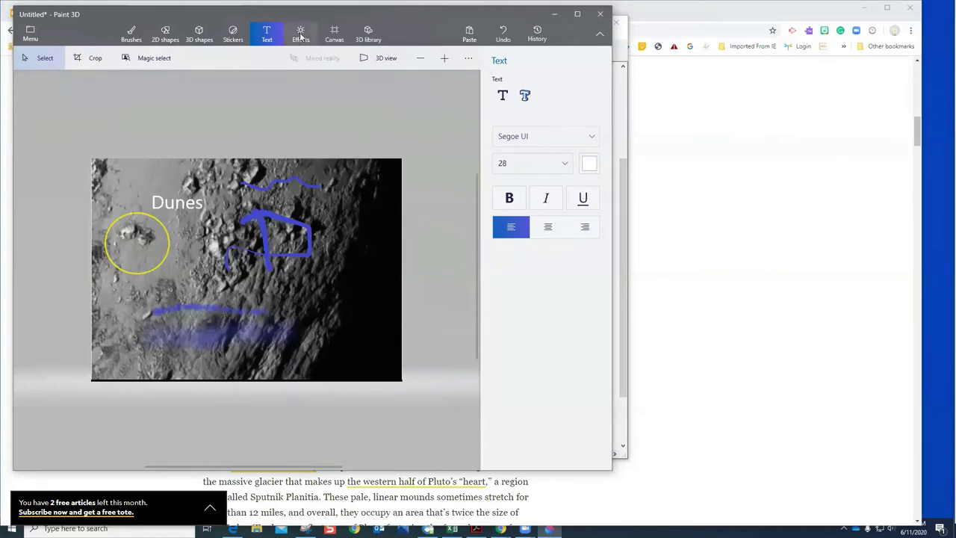
Step: Try the Lavender filter on the picture, undo it, and restore the "Dunes" label
{"action": "left_click", "coordinate": [300, 33]}
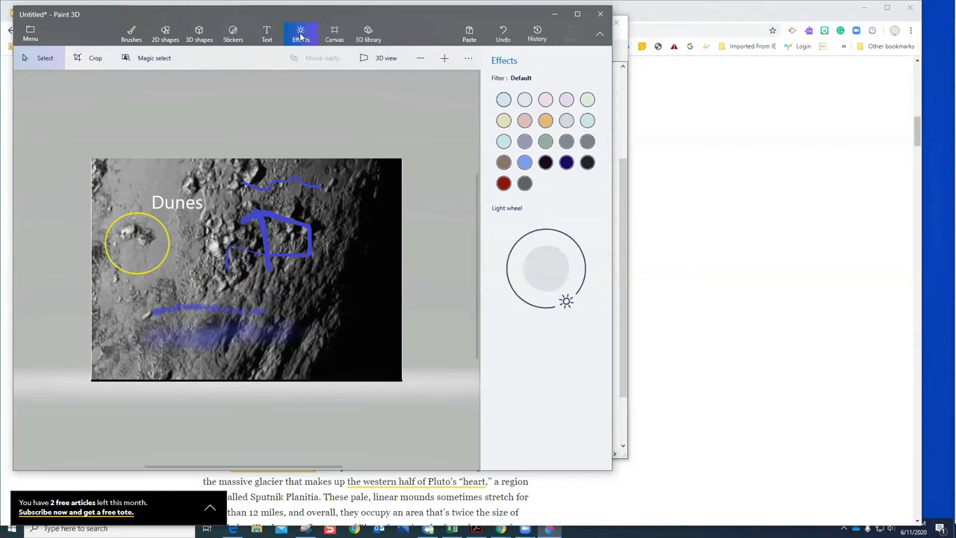
{"action": "left_click", "coordinate": [524, 100]}
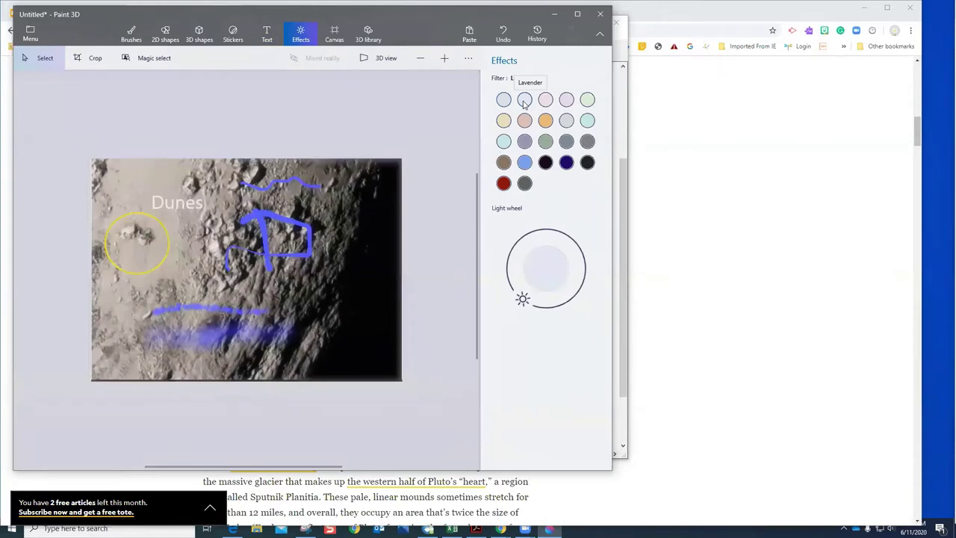
{"action": "left_click", "coordinate": [502, 33]}
{"action": "left_click", "coordinate": [502, 33]}
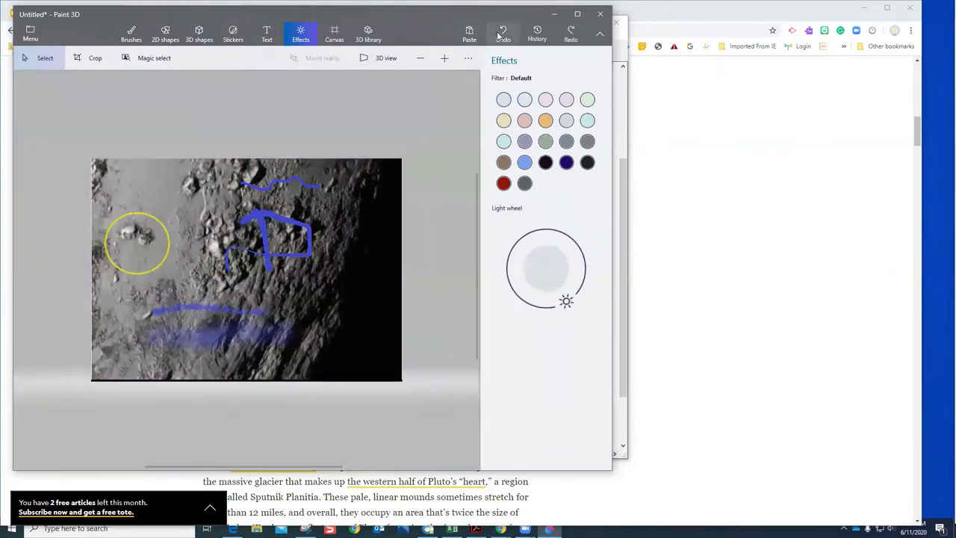
{"action": "left_click", "coordinate": [570, 31]}
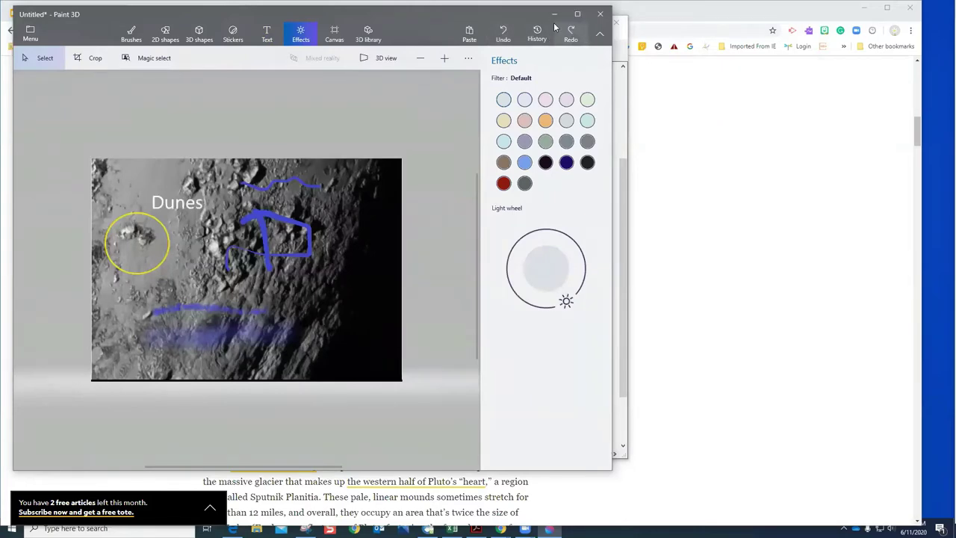
{"action": "left_click", "coordinate": [369, 34]}
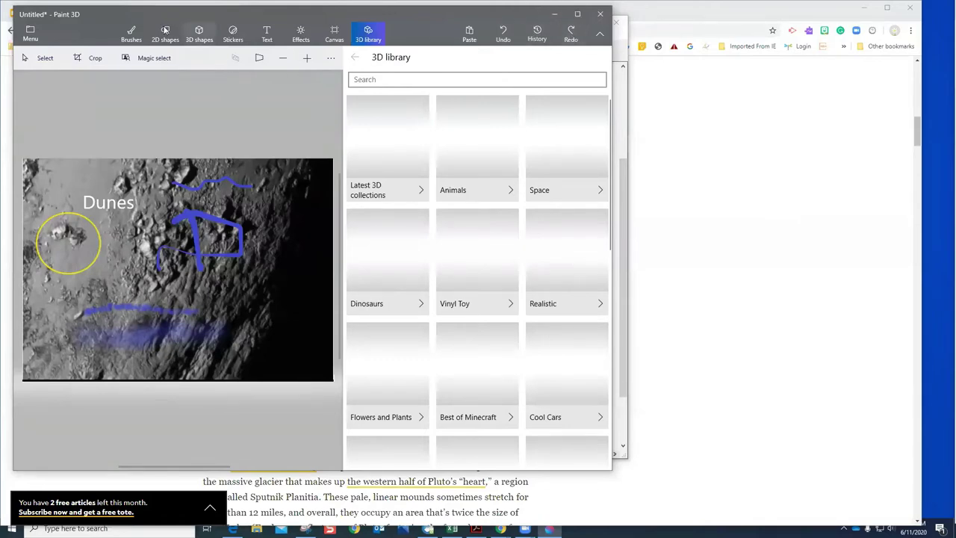
{"action": "left_click", "coordinate": [133, 33]}
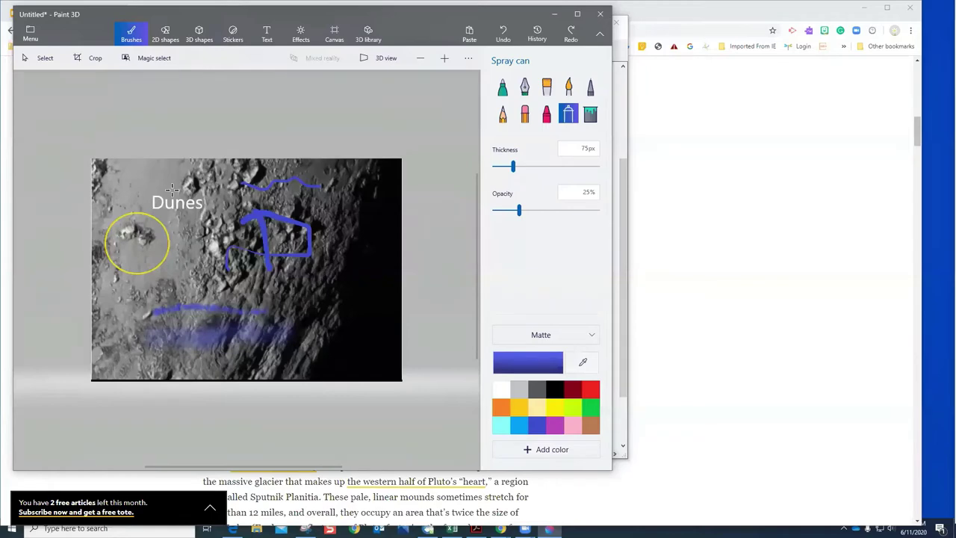
Step: Save the annotated picture as a PNG image named "dunes of pluto" in Google Drive's My Drive folder 000Snips and decline to rate the app
{"action": "left_click", "coordinate": [30, 30]}
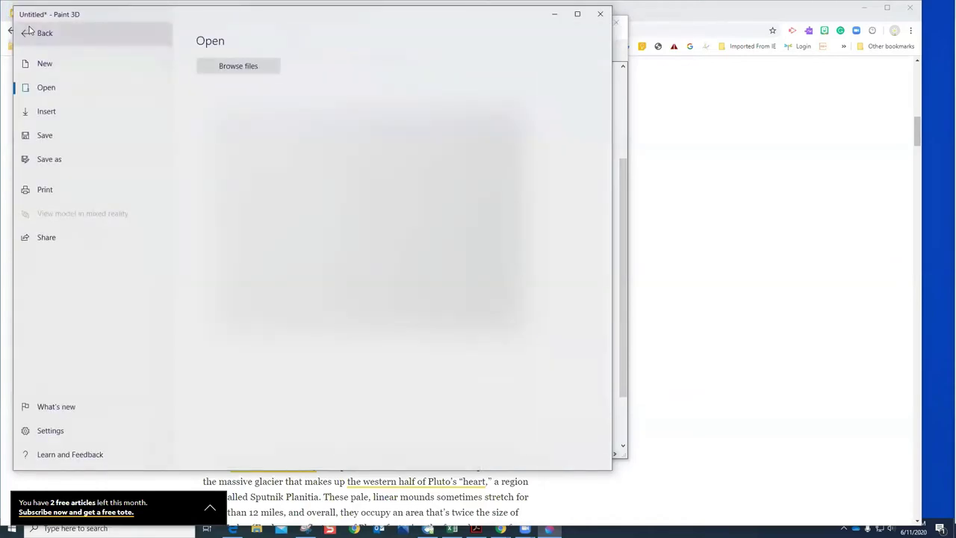
{"action": "left_click", "coordinate": [50, 162]}
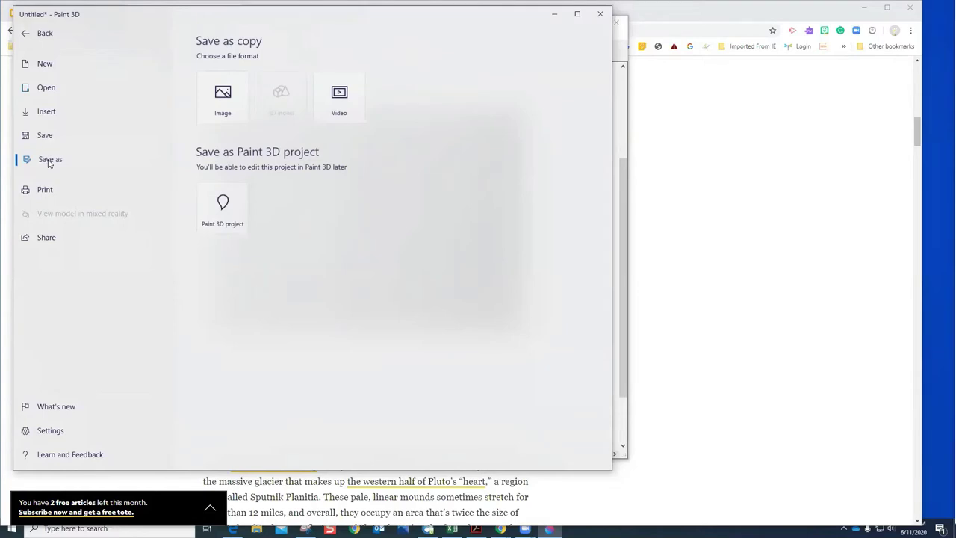
{"action": "left_click", "coordinate": [220, 107]}
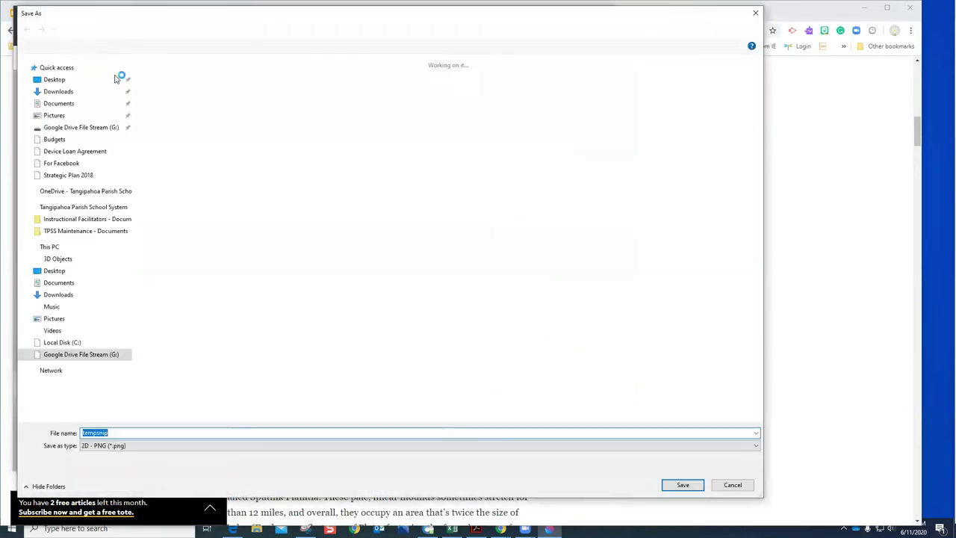
{"action": "left_click", "coordinate": [74, 129]}
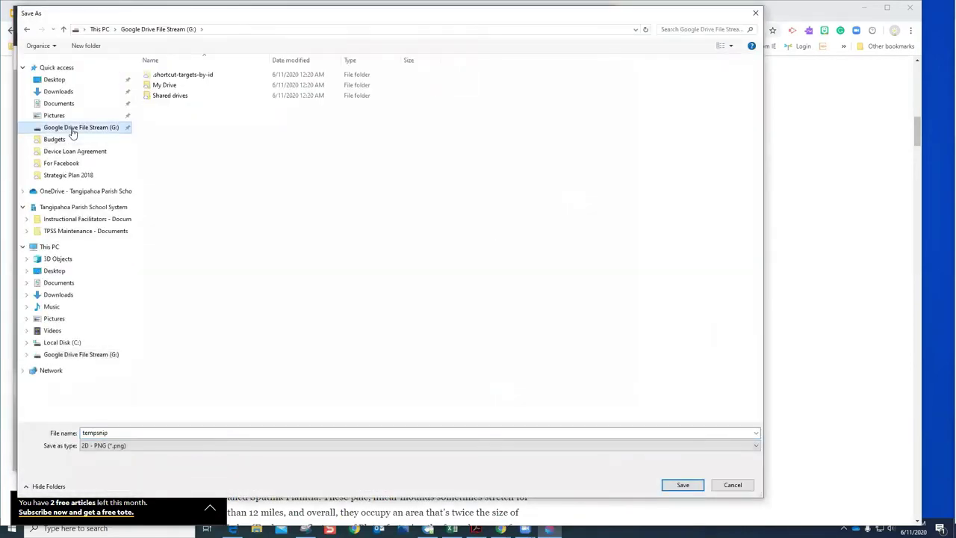
{"action": "double_click", "coordinate": [162, 85]}
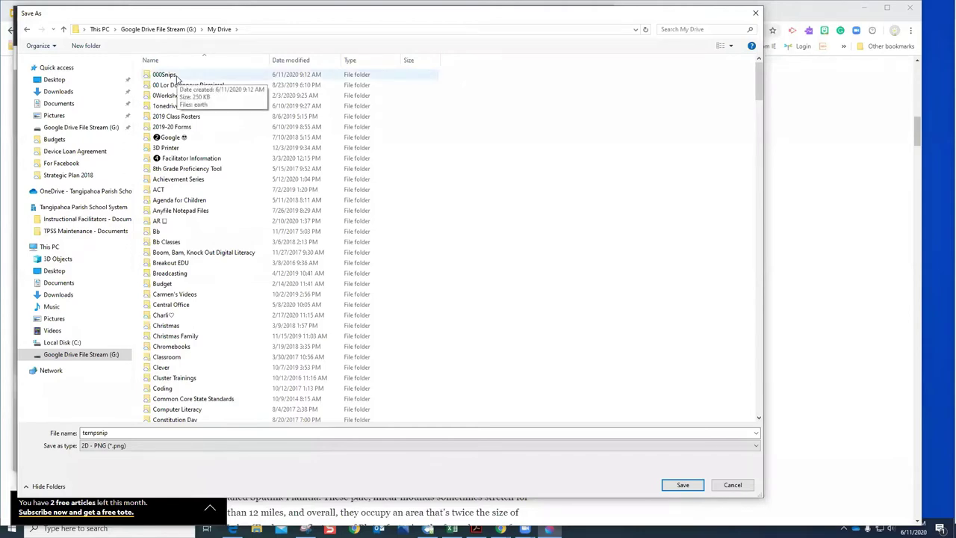
{"action": "double_click", "coordinate": [164, 75]}
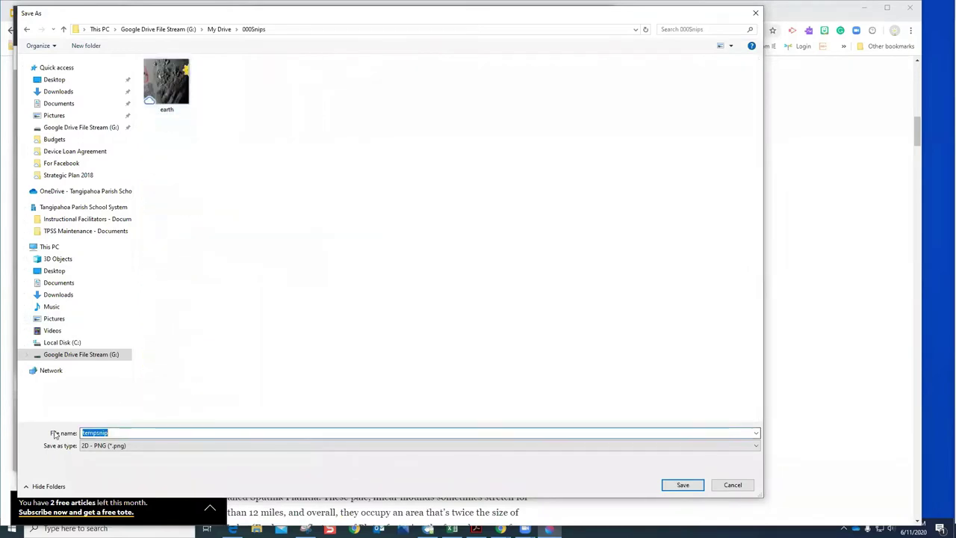
{"action": "type", "text": "dunes of pluto"}
{"action": "left_click", "coordinate": [679, 486]}
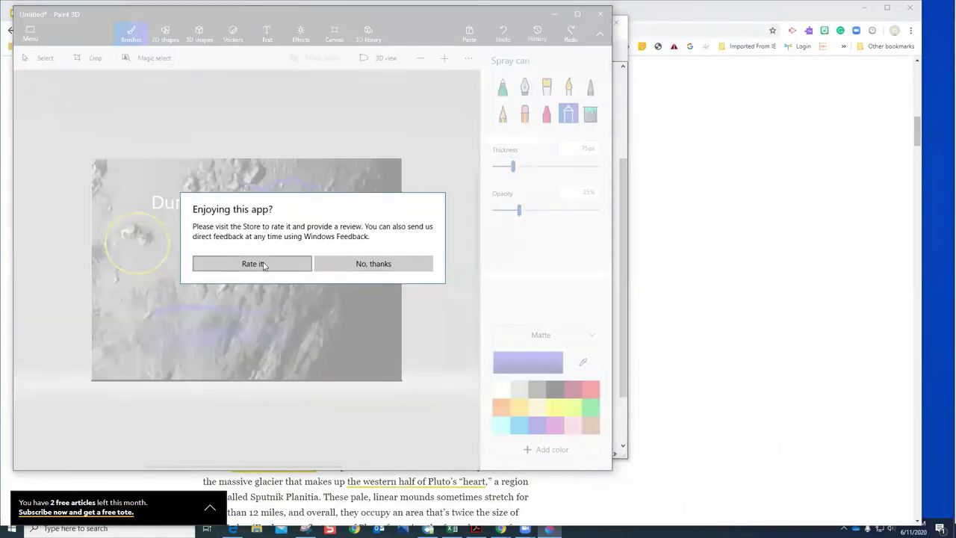
{"action": "left_click", "coordinate": [332, 263]}
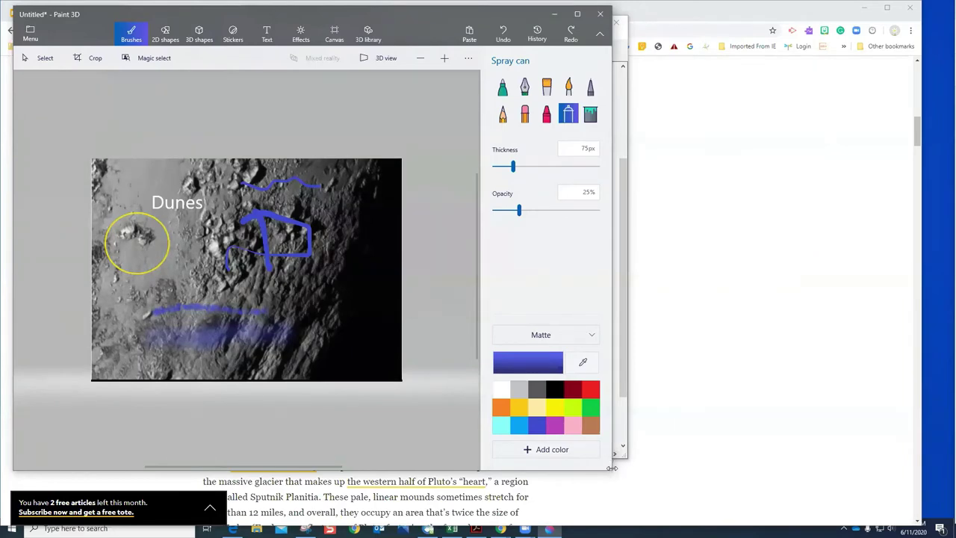
Step: Widen the Paint 3D window and raise the speaker volume to 60
{"action": "left_click_drag", "start_coordinate": [610, 469], "coordinate": [769, 470]}
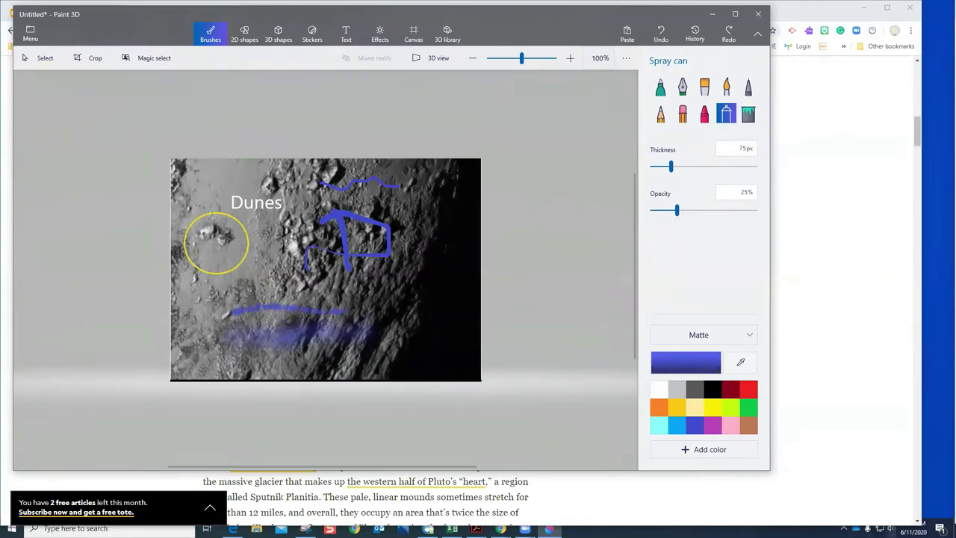
{"action": "left_click", "coordinate": [866, 528]}
{"action": "scroll", "coordinate": [886, 485], "scroll_direction": "up", "scroll_amount": 9}
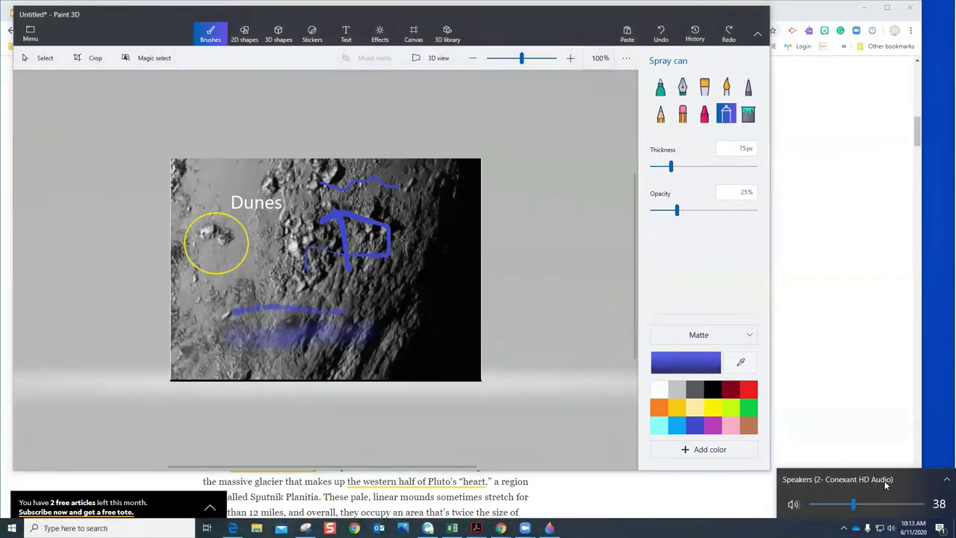
{"action": "scroll", "coordinate": [886, 485], "scroll_direction": "up", "scroll_amount": 6}
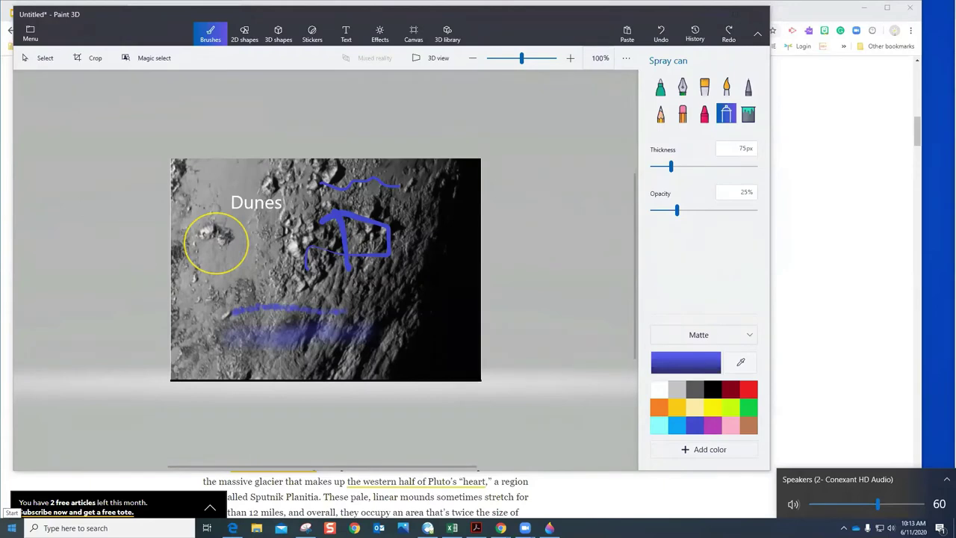
Step: Look through the installed apps list, search Windows for "snip" to locate the Snipping Tool, and return to the picture
{"action": "left_click", "coordinate": [12, 527]}
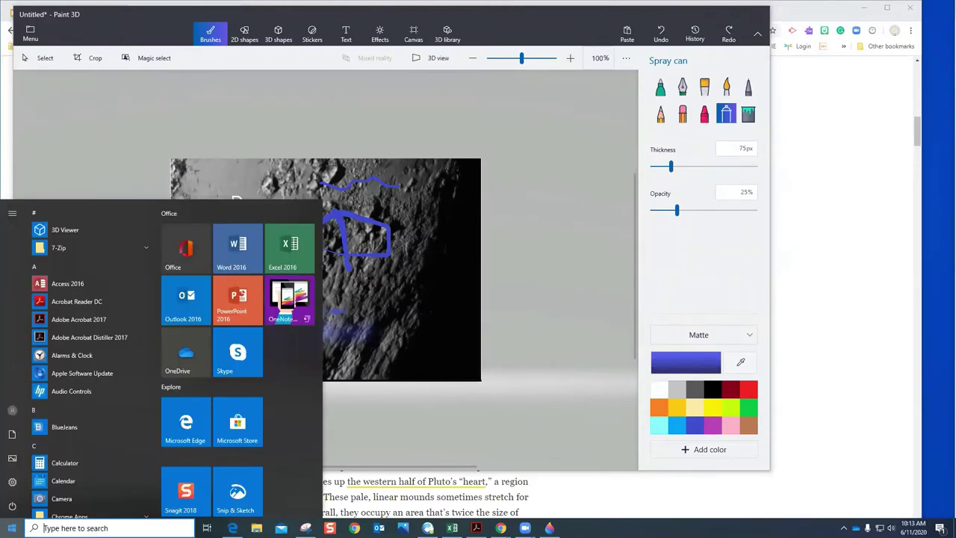
{"action": "scroll", "coordinate": [43, 402], "scroll_direction": "down", "scroll_amount": 3}
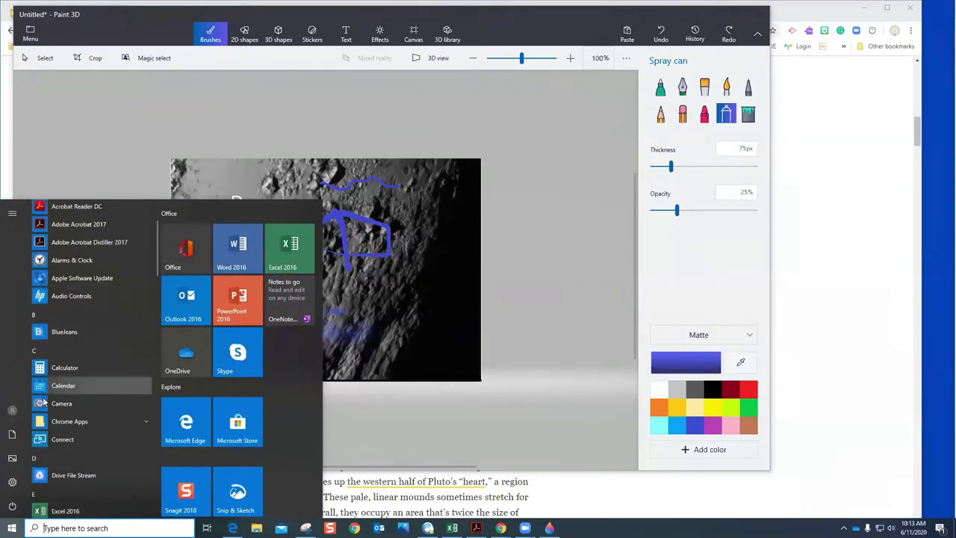
{"action": "scroll", "coordinate": [43, 402], "scroll_direction": "down", "scroll_amount": 4}
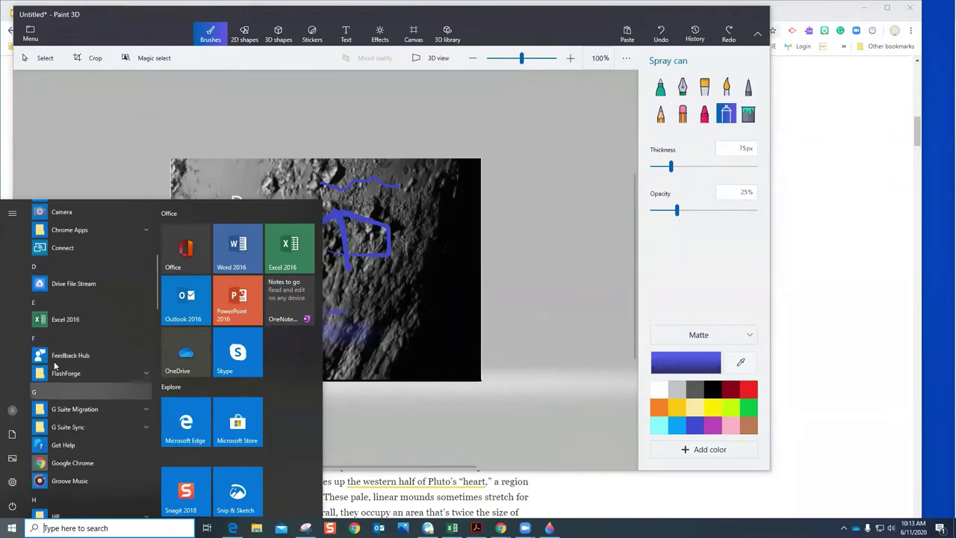
{"action": "scroll", "coordinate": [55, 379], "scroll_direction": "up", "scroll_amount": 7}
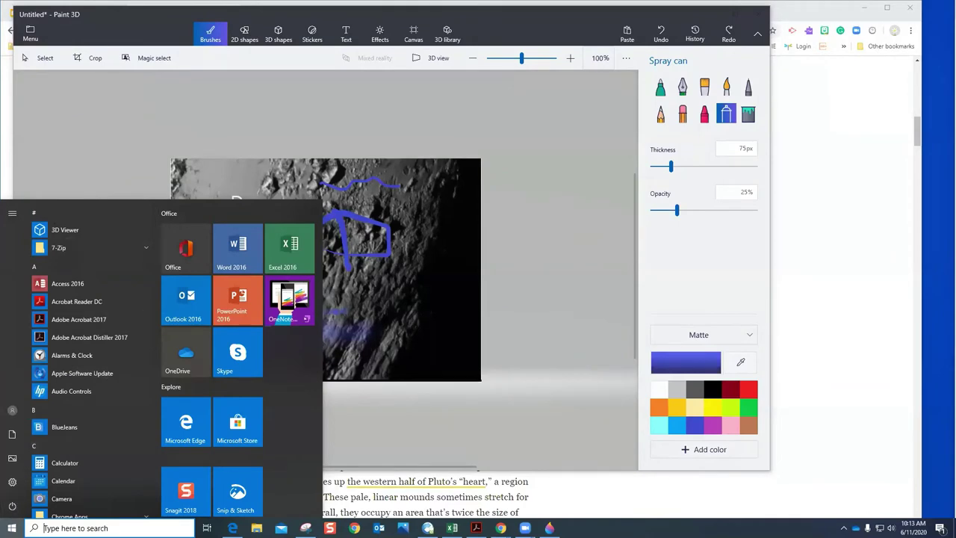
{"action": "left_click", "coordinate": [112, 528]}
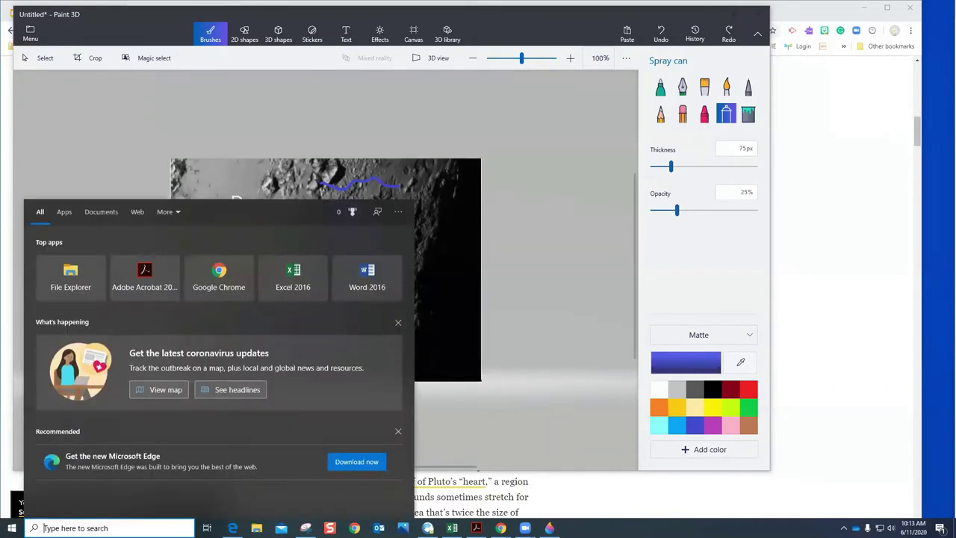
{"action": "type", "text": "snip"}
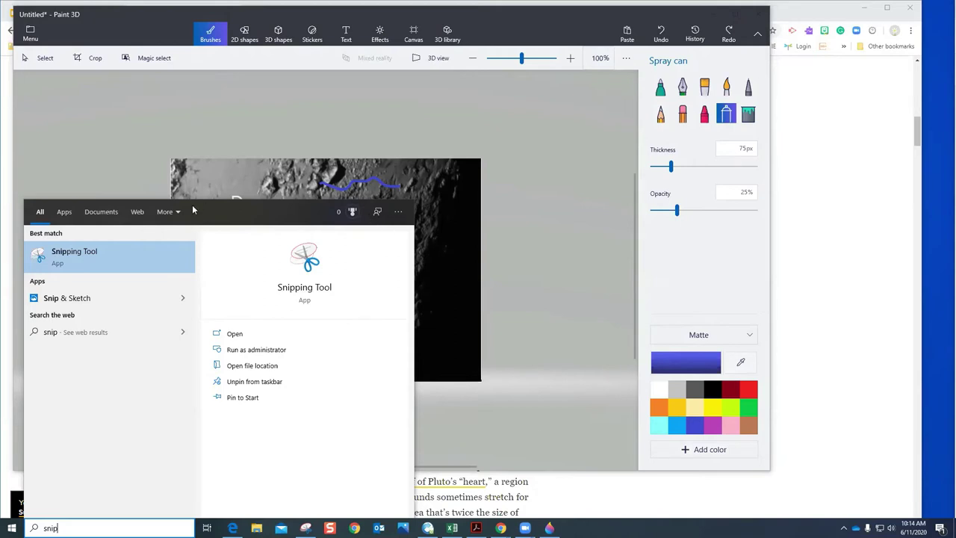
{"action": "left_click", "coordinate": [185, 15]}
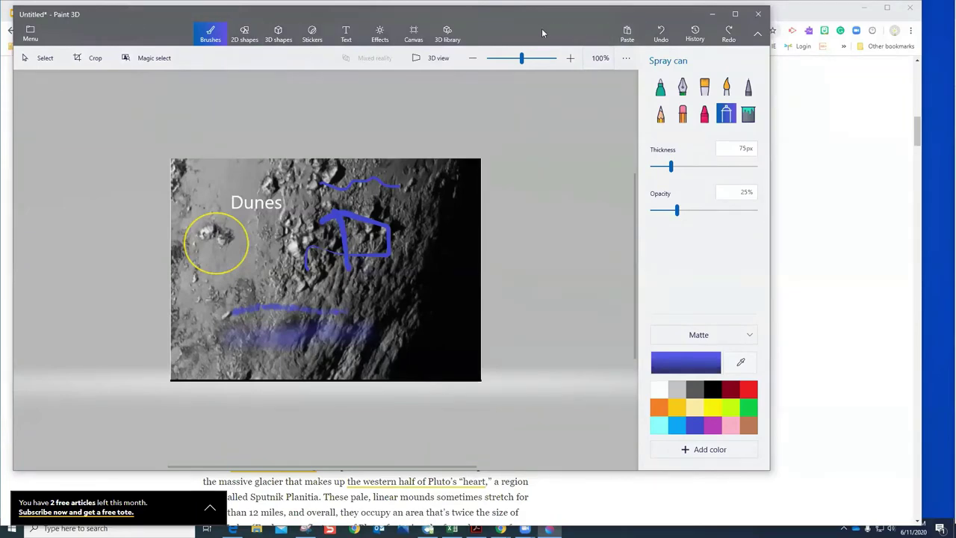
Step: Close Paint 3D and the Snipping Tool without saving changes to the snip
{"action": "left_click", "coordinate": [760, 15]}
{"action": "left_click", "coordinate": [402, 263]}
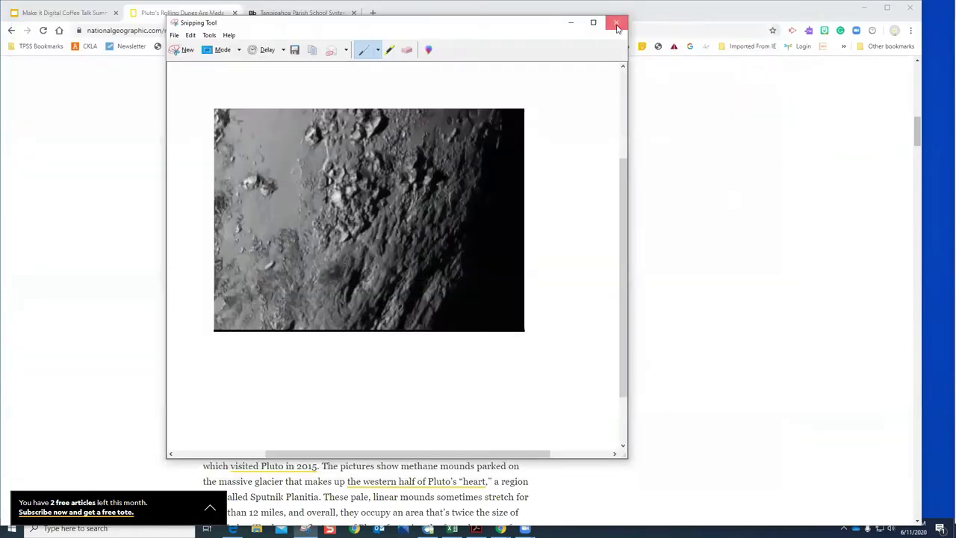
{"action": "left_click", "coordinate": [616, 22]}
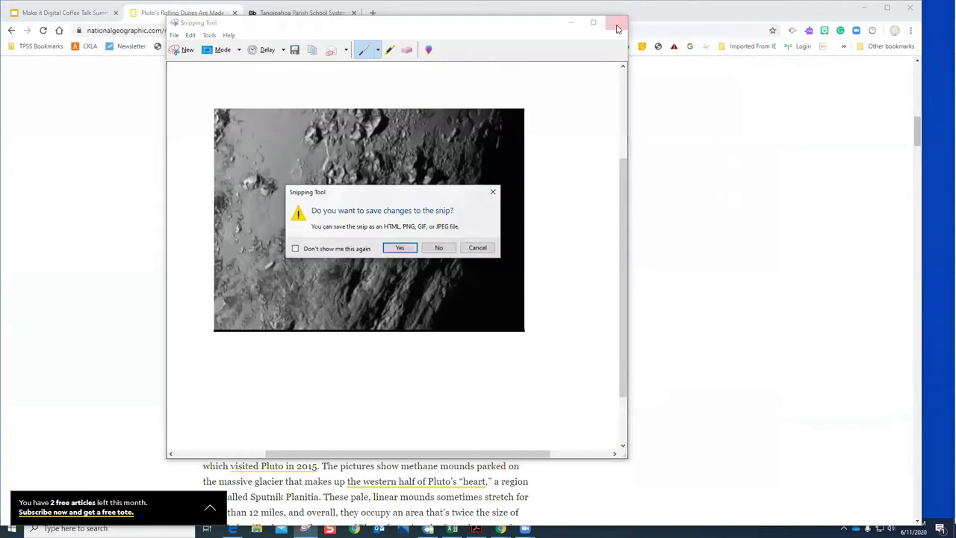
{"action": "left_click", "coordinate": [442, 249]}
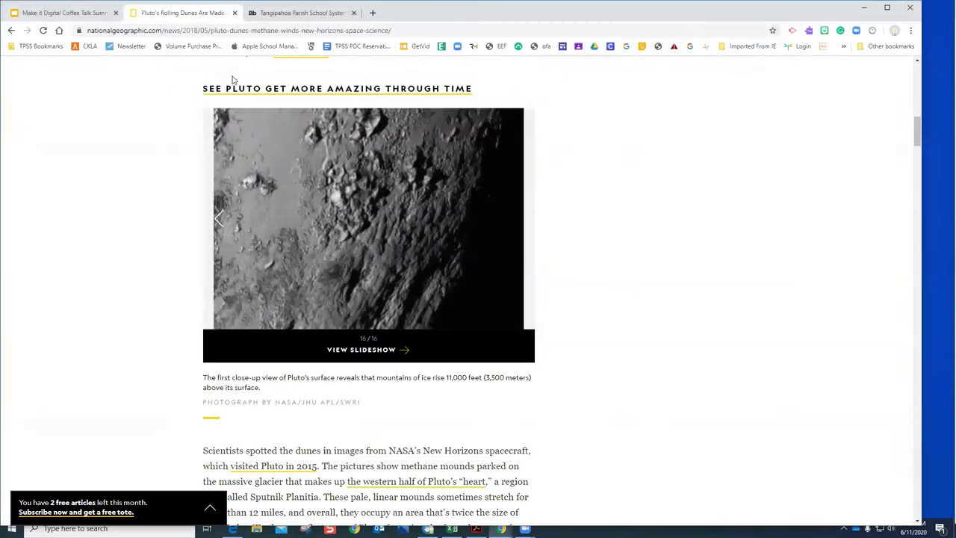
Step: Switch to the "Make it Digital Coffee Talk Summer 2020" slides, present them from slide 2, and advance to slide 3
{"action": "left_click", "coordinate": [82, 15]}
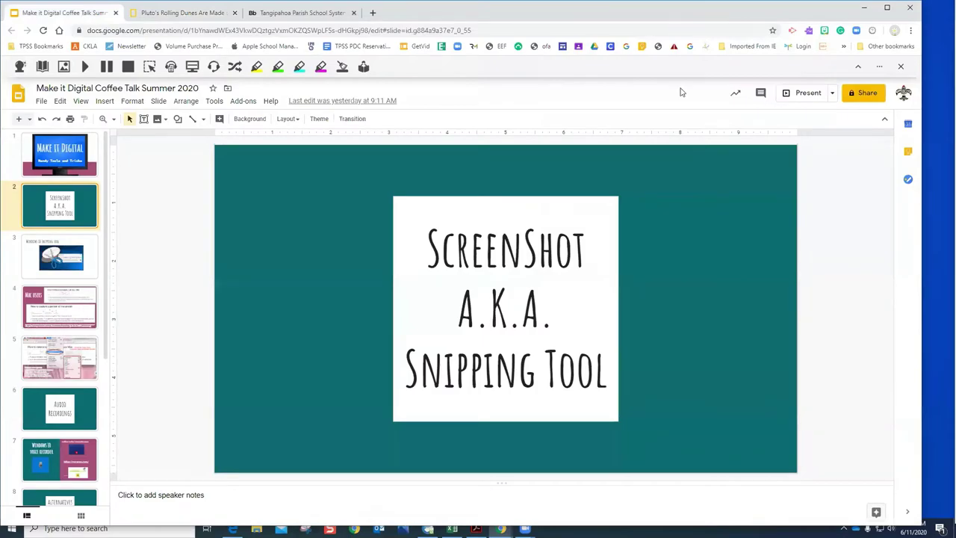
{"action": "left_click", "coordinate": [801, 96]}
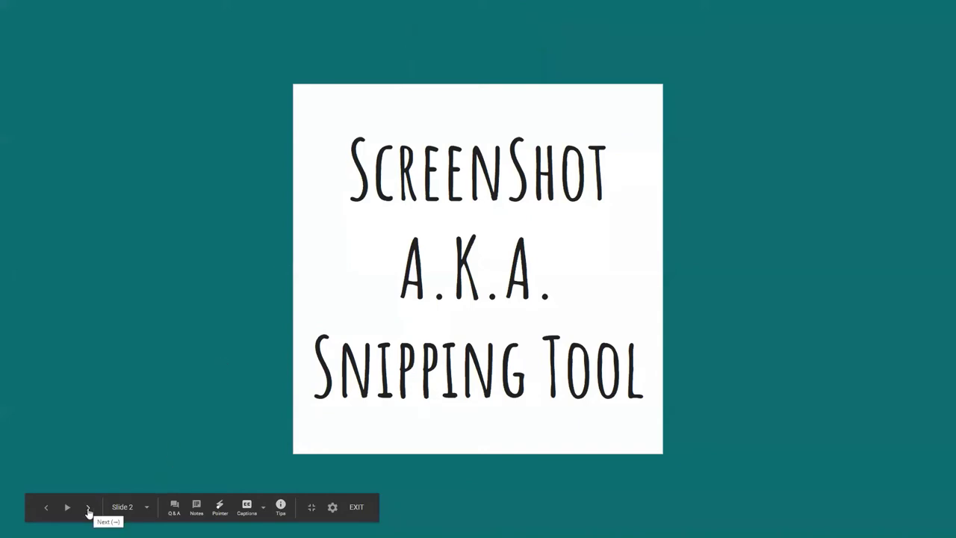
{"action": "left_click", "coordinate": [93, 378]}
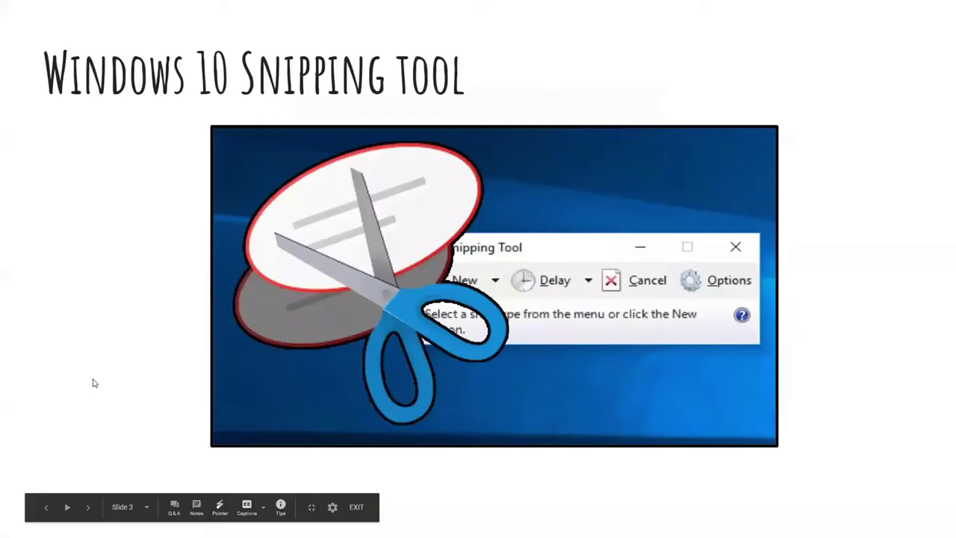
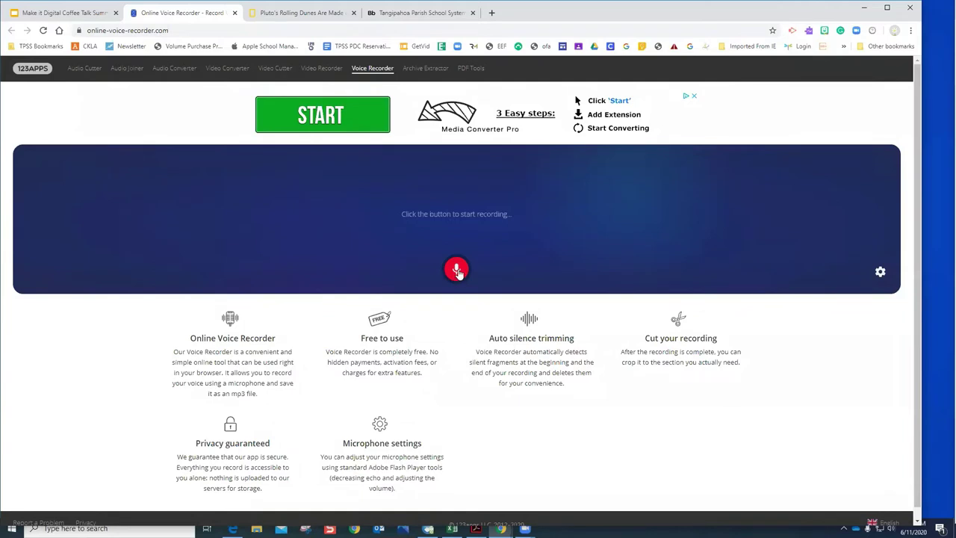
Step: Allow microphone access in the online voice recorder and record a voice clip of about 21 seconds
{"action": "left_click", "coordinate": [457, 270]}
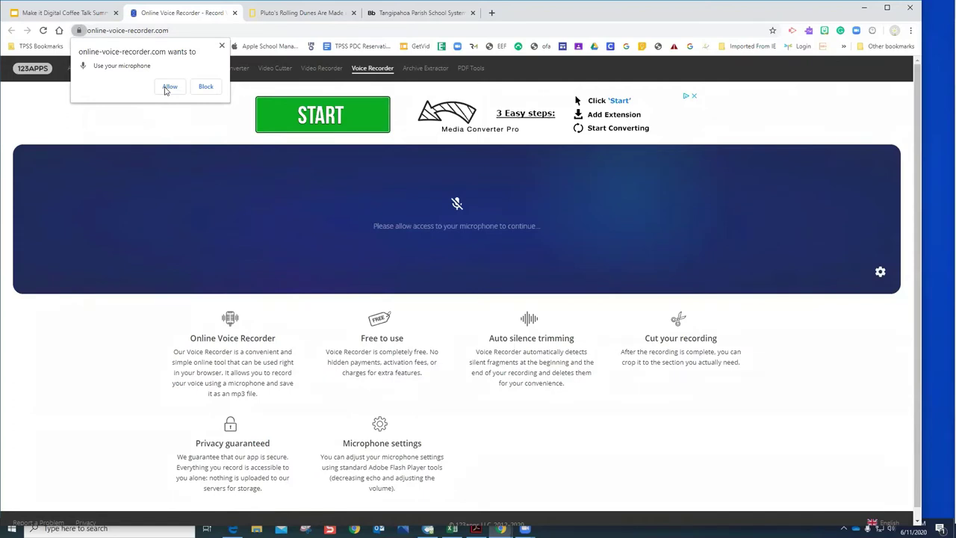
{"action": "left_click", "coordinate": [168, 88]}
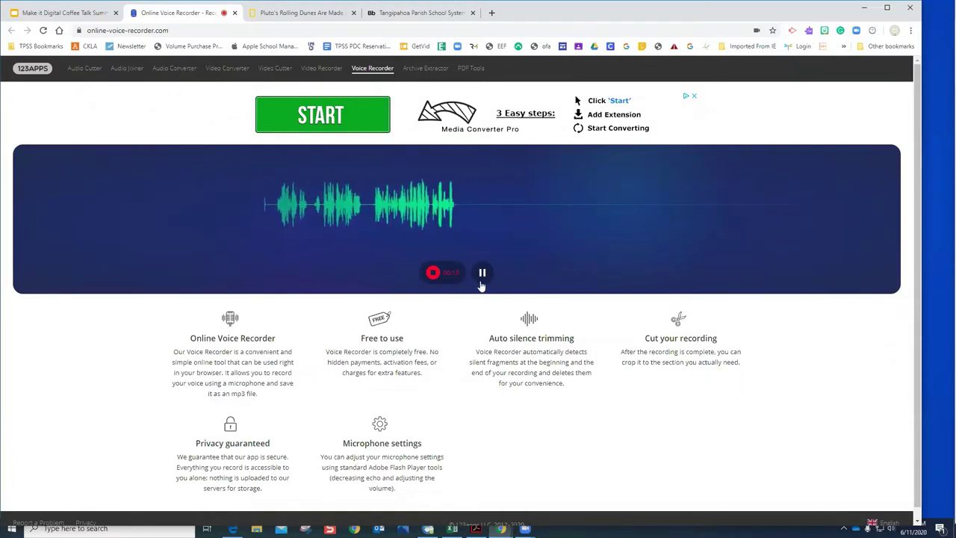
{"action": "left_click", "coordinate": [435, 274]}
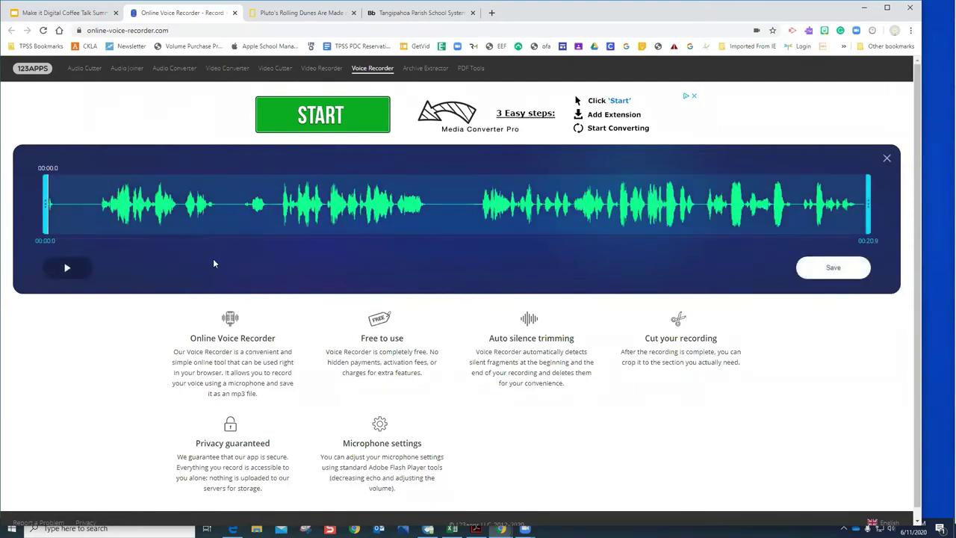
Step: Play back the first part of the voice recording, pausing and resuming it once
{"action": "left_click", "coordinate": [77, 269]}
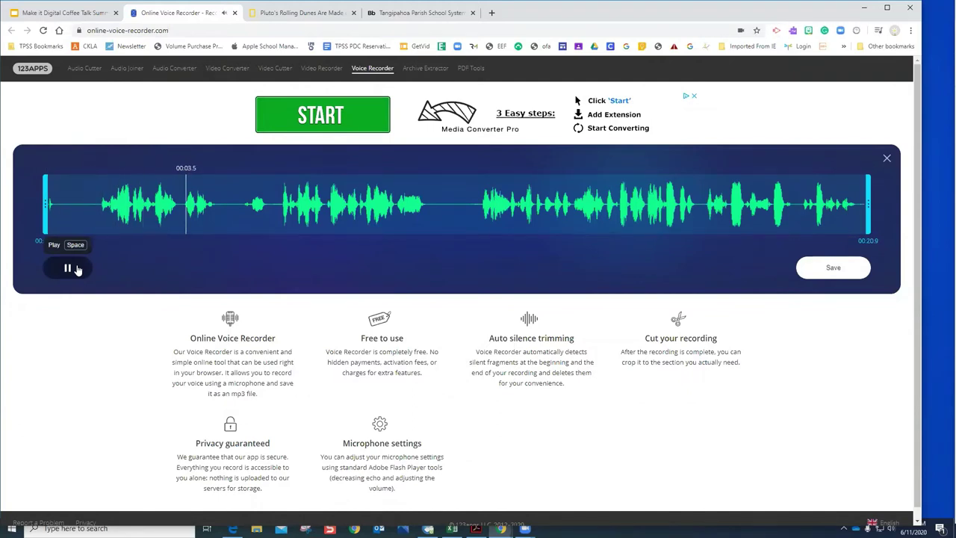
{"action": "left_click", "coordinate": [77, 269]}
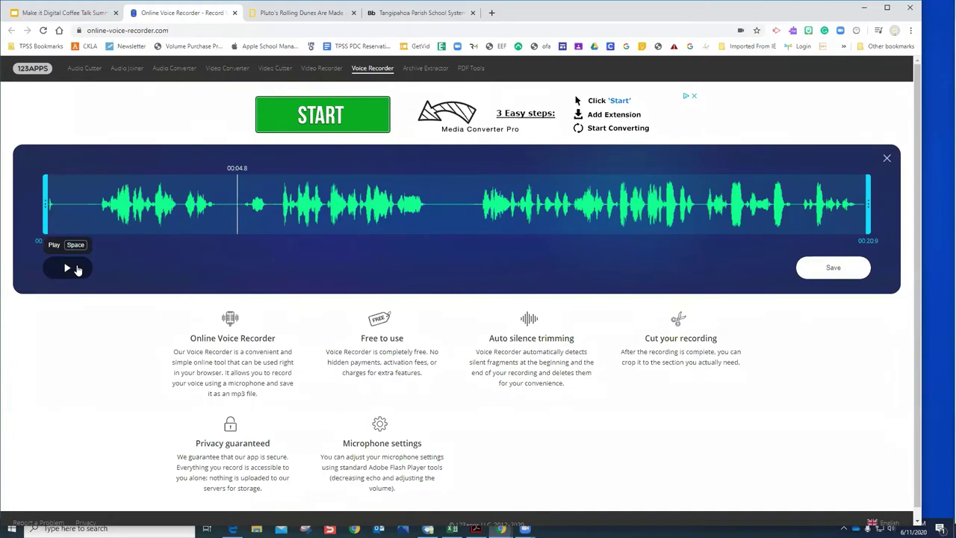
{"action": "left_click", "coordinate": [77, 269]}
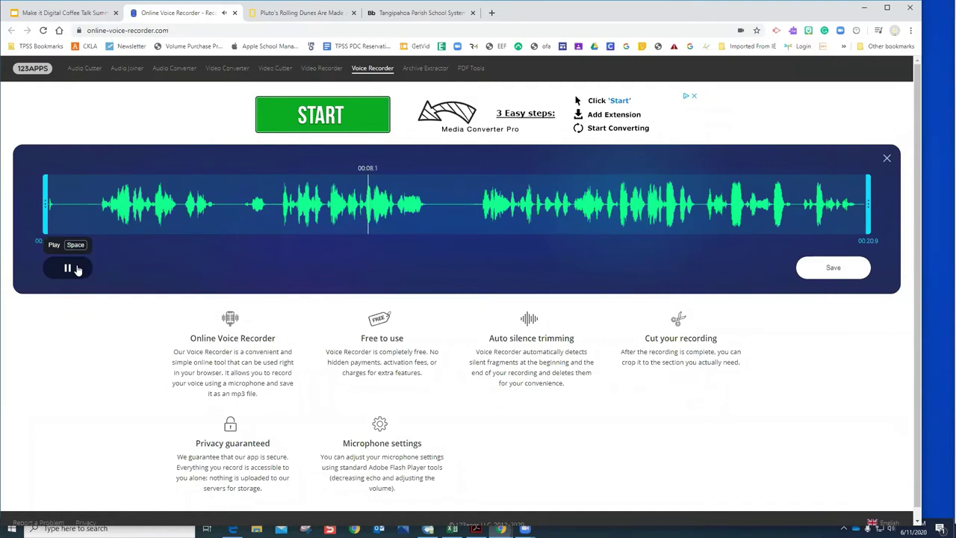
{"action": "left_click", "coordinate": [78, 270]}
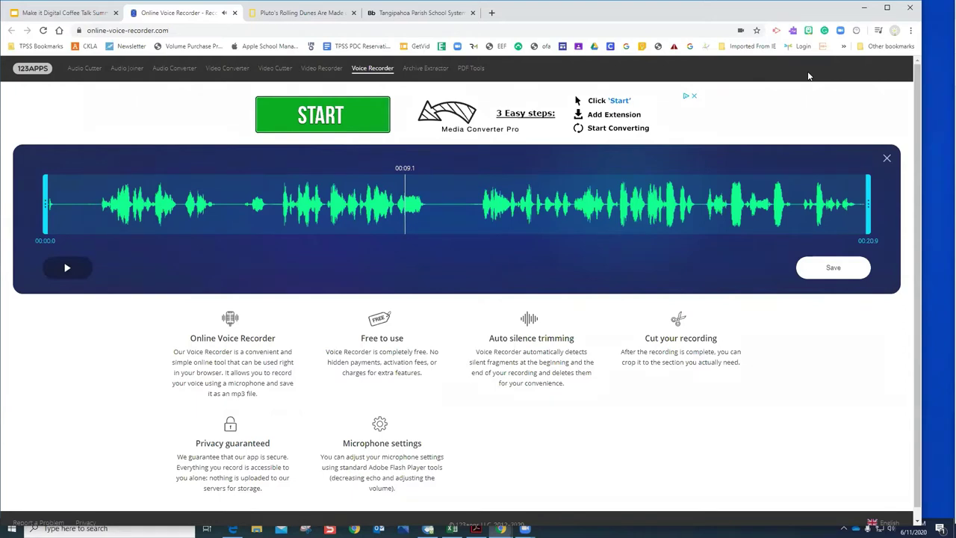
Step: Save the voice recording as an MP3 file and show it in its download folder
{"action": "left_click", "coordinate": [832, 271]}
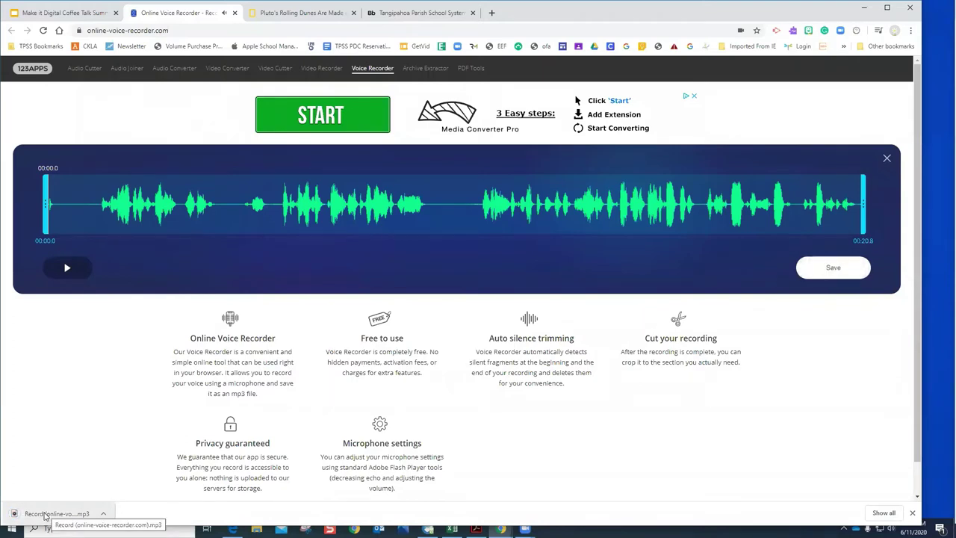
{"action": "left_click", "coordinate": [104, 513]}
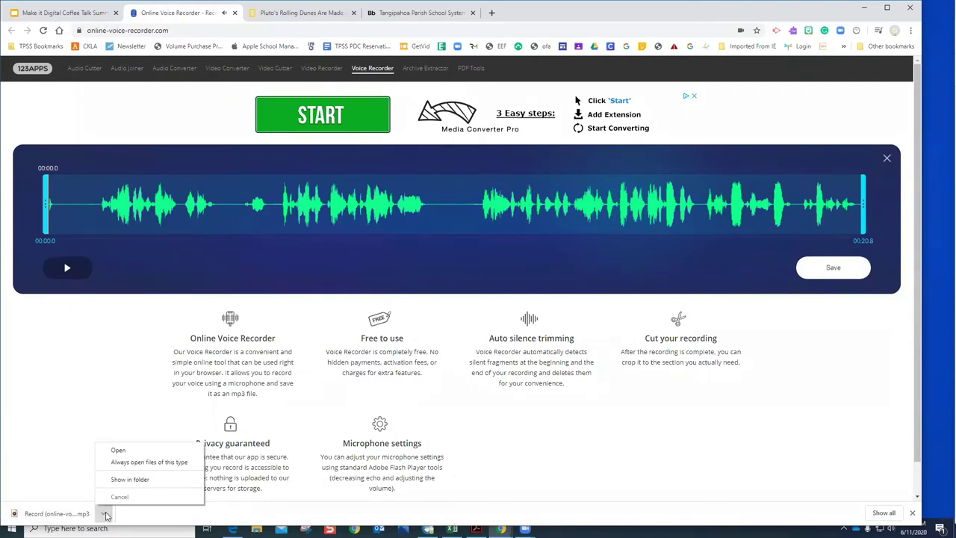
{"action": "left_click", "coordinate": [125, 480]}
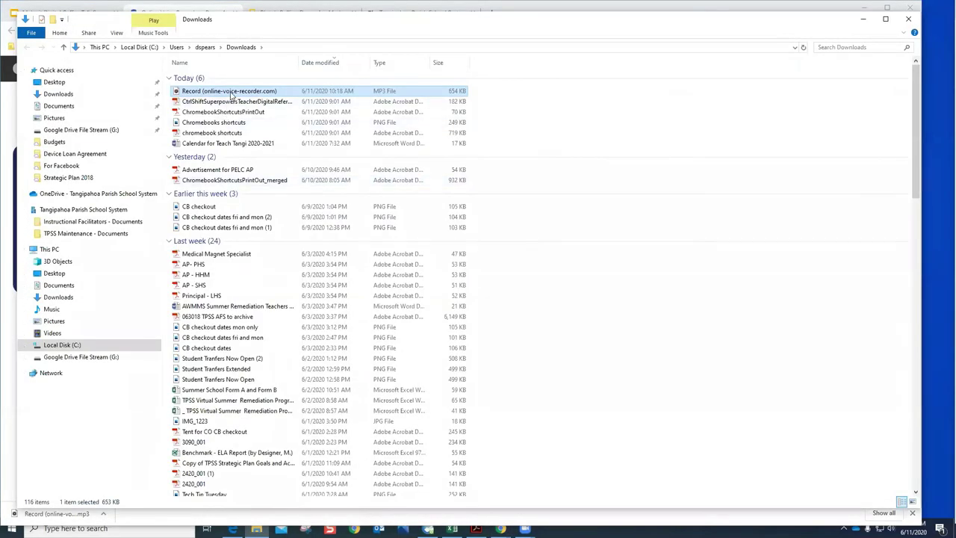
Step: Rename the downloaded MP3 file as "recording for online recorder coffee talk" and return to the "Make it Digital Coffee Talk" slide presentation
{"action": "left_click", "coordinate": [231, 93]}
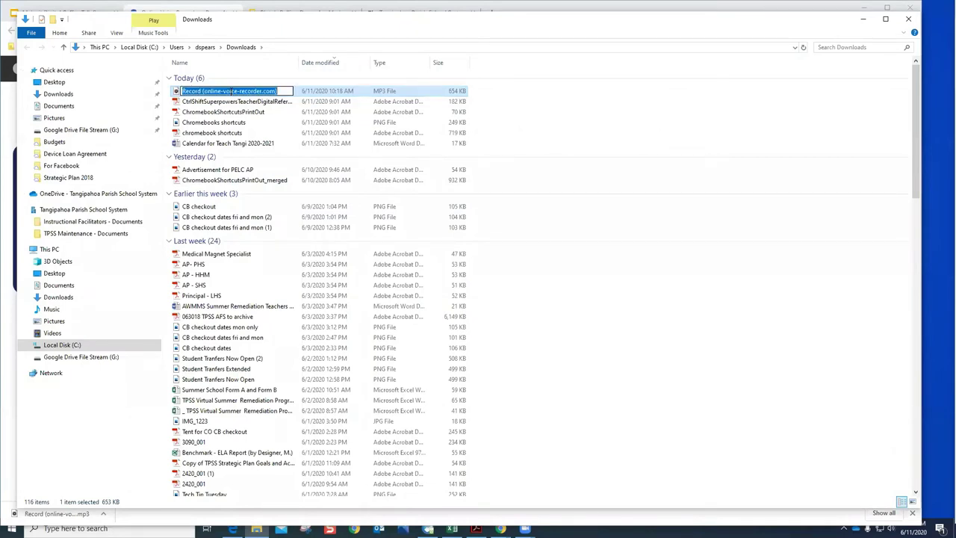
{"action": "type", "text": "recording"}
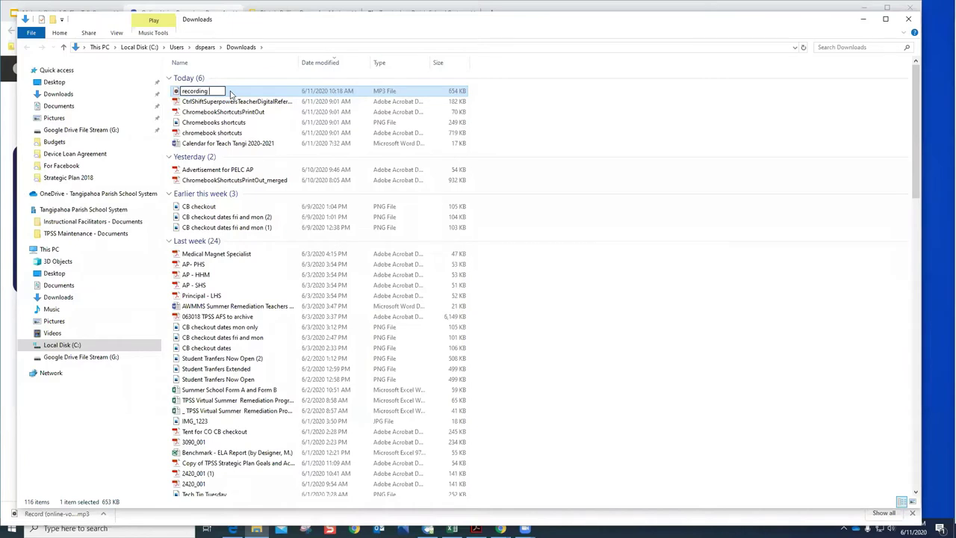
{"action": "type", "text": " for online r"}
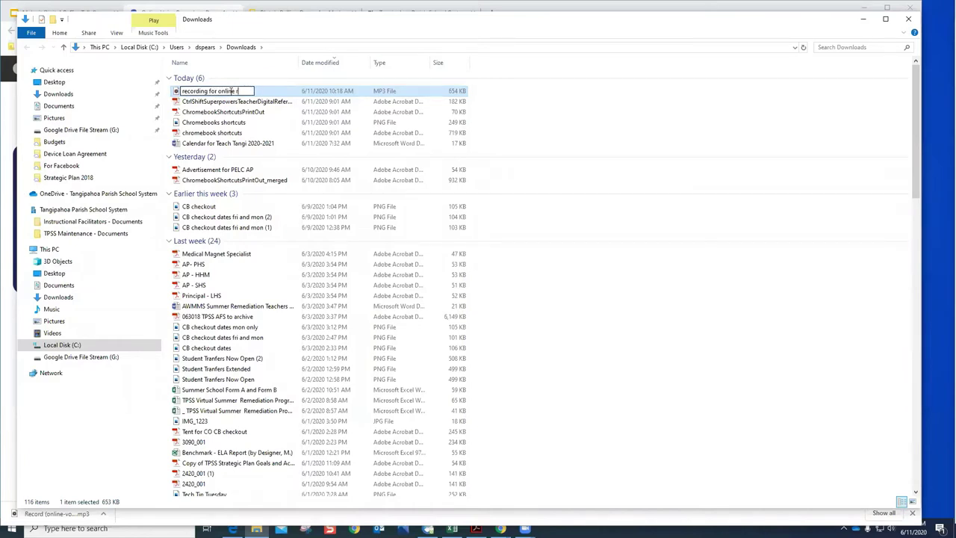
{"action": "type", "text": "ecorder coffee talk"}
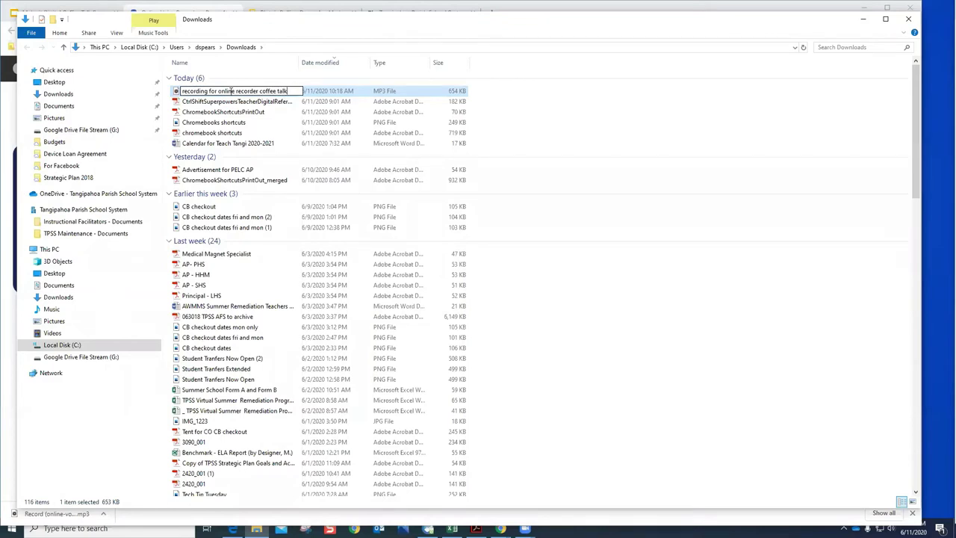
{"action": "left_click", "coordinate": [491, 182]}
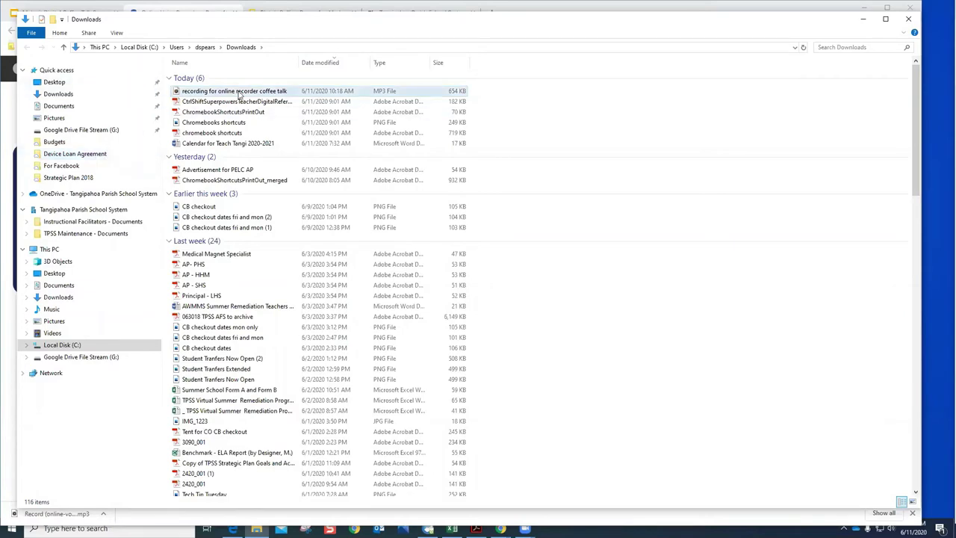
{"action": "left_click", "coordinate": [863, 21]}
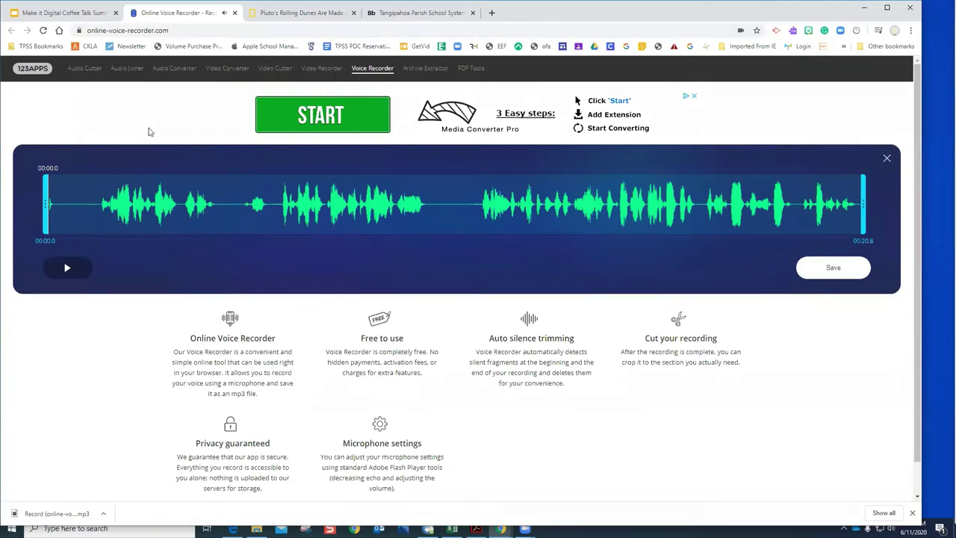
{"action": "left_click", "coordinate": [58, 16]}
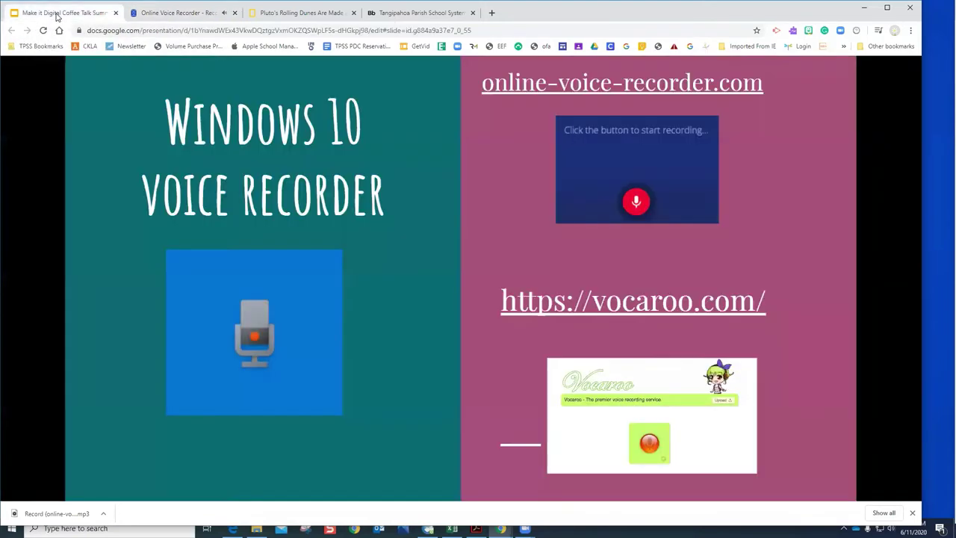
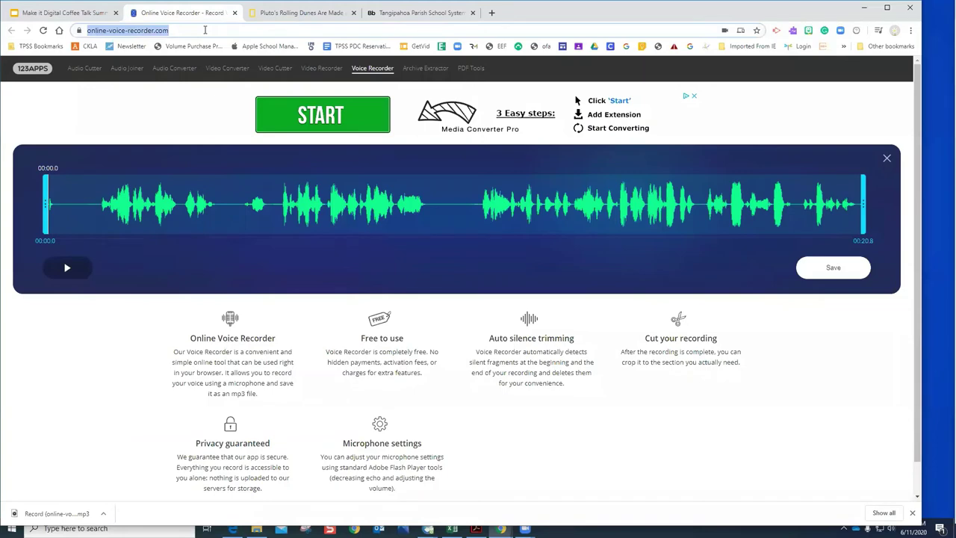
Step: Load YouTube in place of the voice recorder page, open "Loveable visual learning with Buncee" from the Ditch That Textbook channel, and pause it
{"action": "type", "text": "youtube"}
{"action": "key", "text": "Return"}
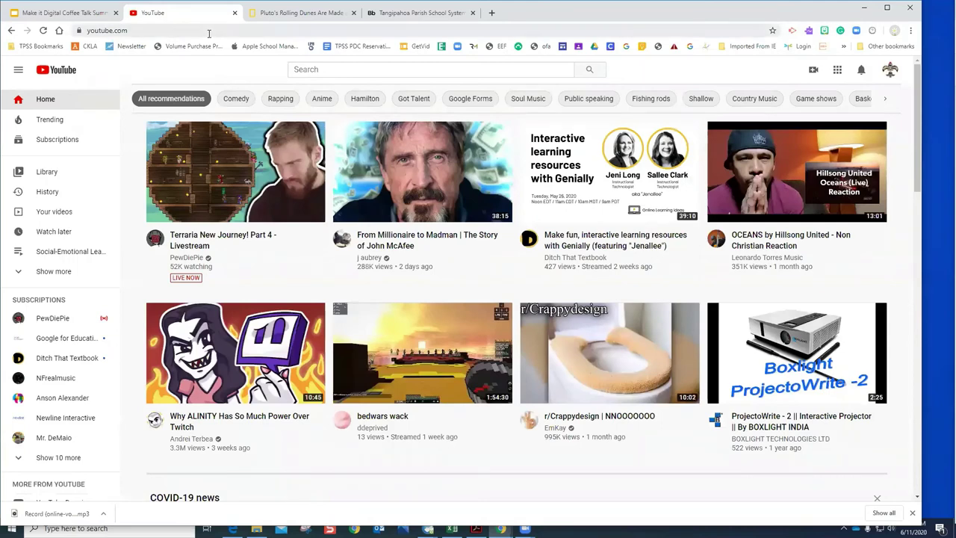
{"action": "left_click", "coordinate": [65, 360]}
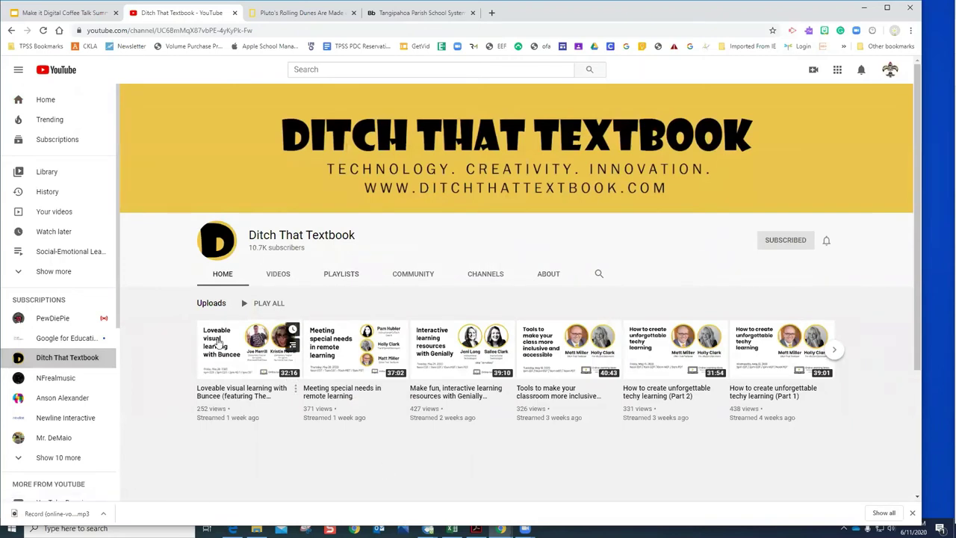
{"action": "left_click", "coordinate": [234, 349]}
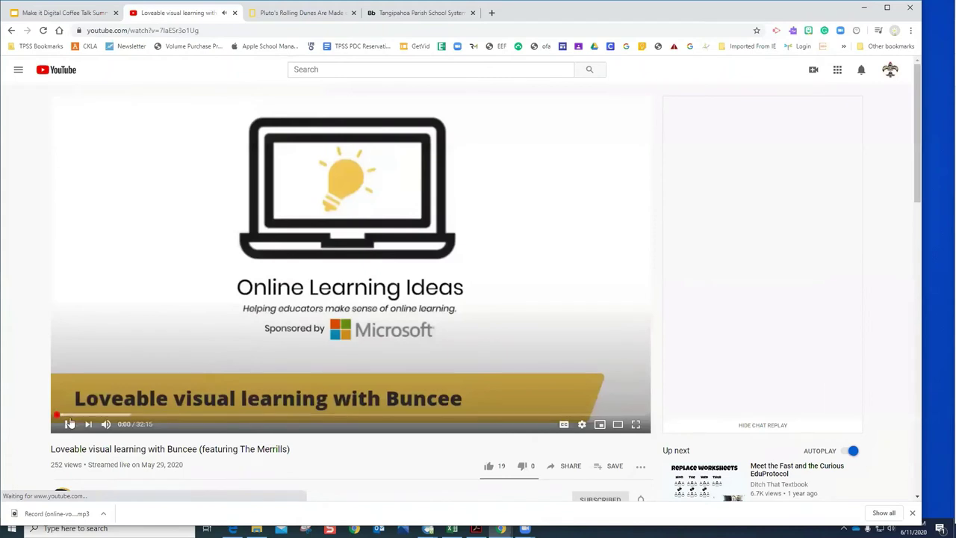
{"action": "left_click", "coordinate": [312, 352]}
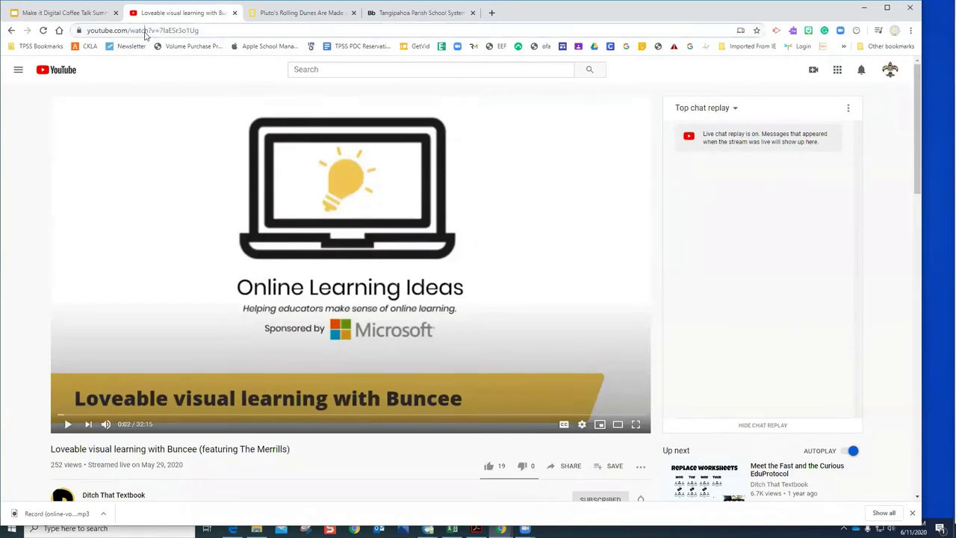
Step: Copy the web address of the paused Buncee video
{"action": "left_click", "coordinate": [146, 32]}
{"action": "right_click", "coordinate": [146, 33]}
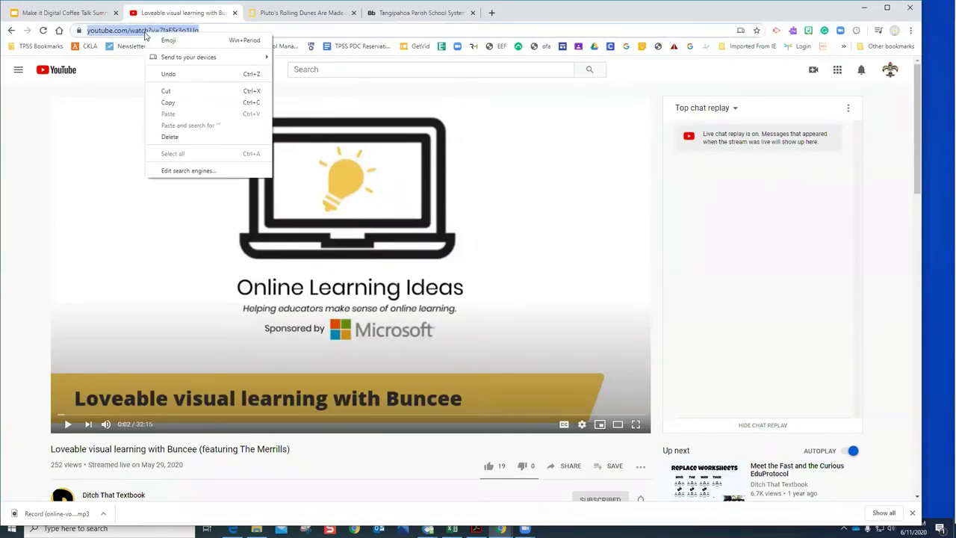
{"action": "left_click", "coordinate": [165, 103]}
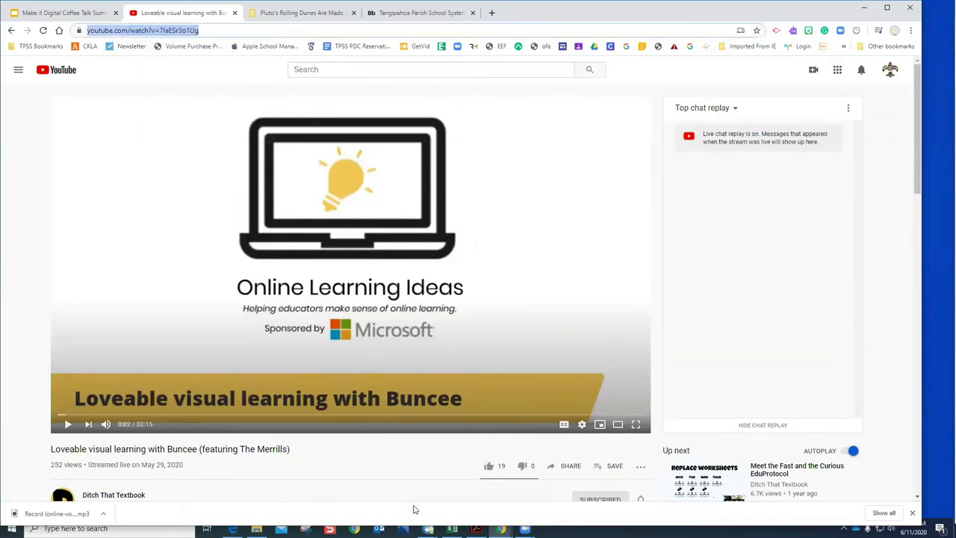
Step: Switch to Any Video Converter and download the Buncee video by adding its copied YouTube address to the URL import list
{"action": "left_click", "coordinate": [428, 528]}
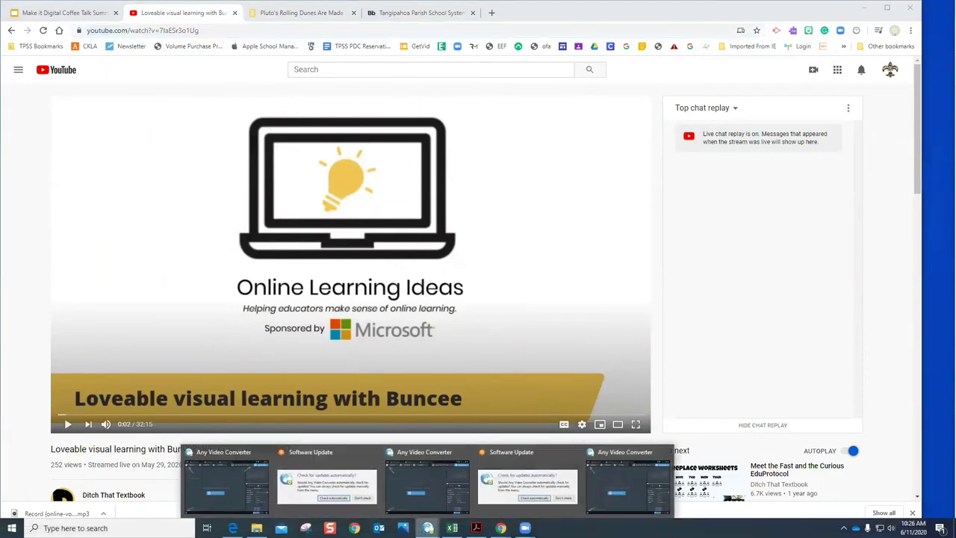
{"action": "left_click", "coordinate": [226, 486]}
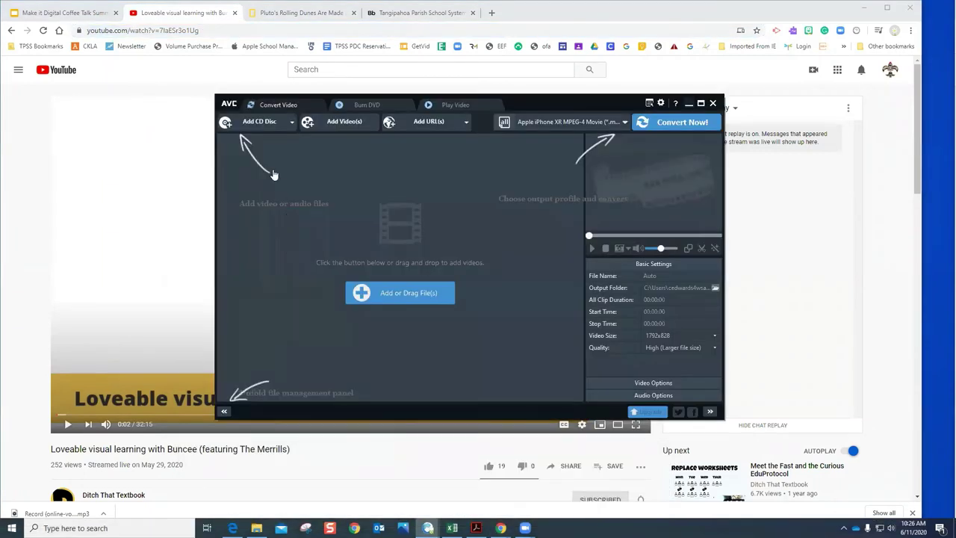
{"action": "left_click", "coordinate": [424, 125]}
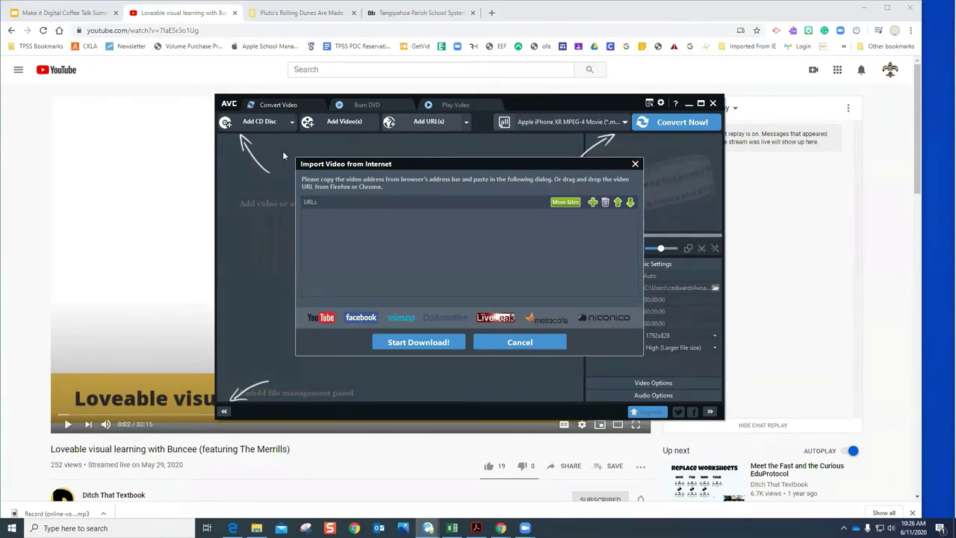
{"action": "left_click", "coordinate": [592, 202]}
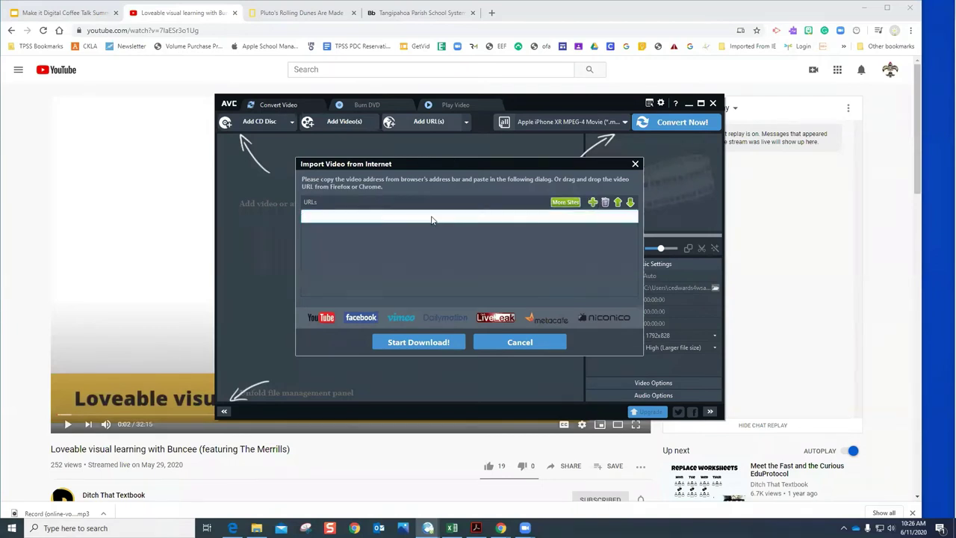
{"action": "key", "text": "ctrl+v"}
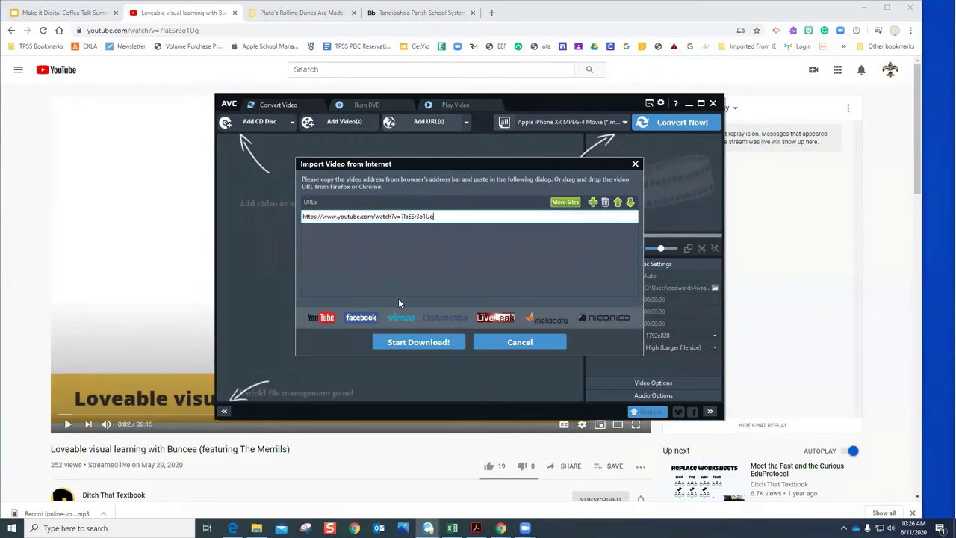
{"action": "left_click", "coordinate": [397, 343]}
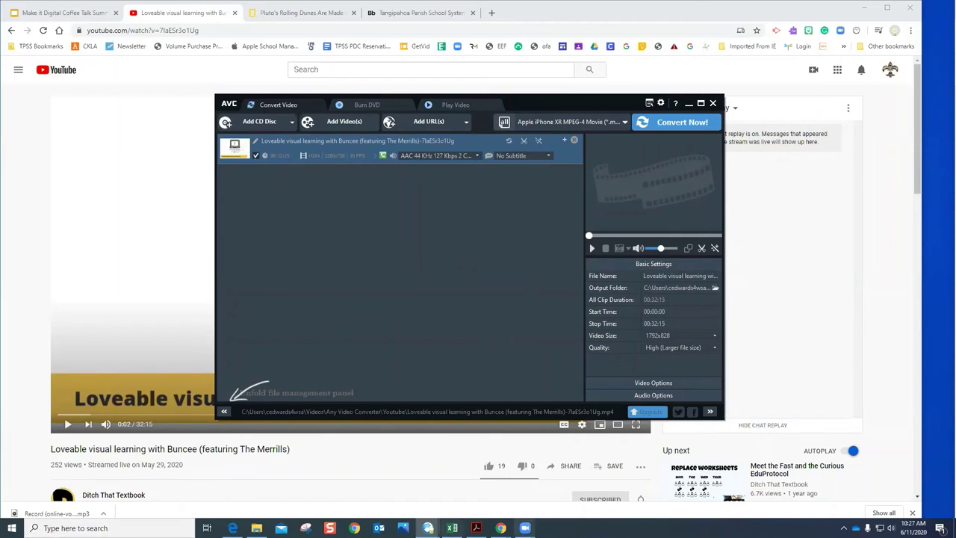
Step: Dismiss the browser's download bar, return to Any Video Converter, and start downloading the same YouTube address again as a second entry
{"action": "left_click", "coordinate": [911, 513]}
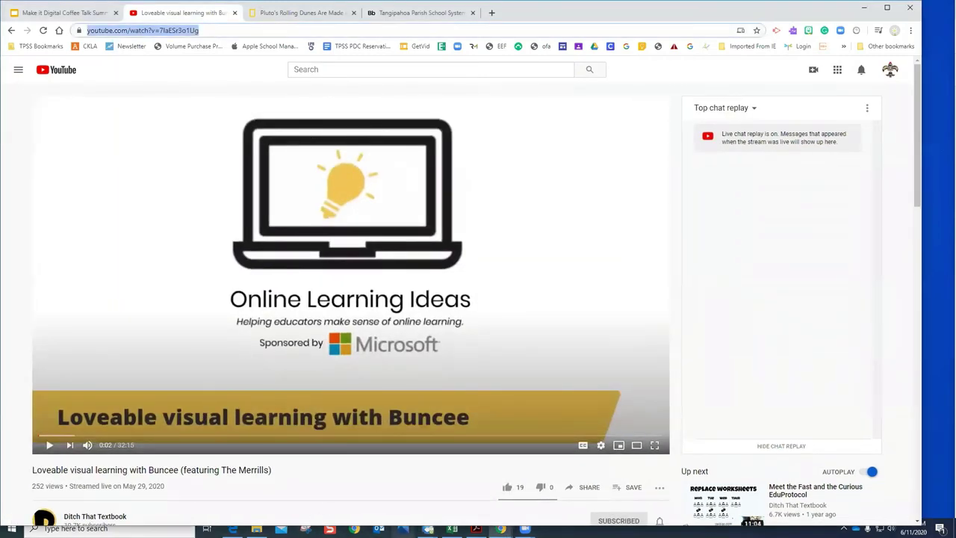
{"action": "left_click", "coordinate": [428, 528]}
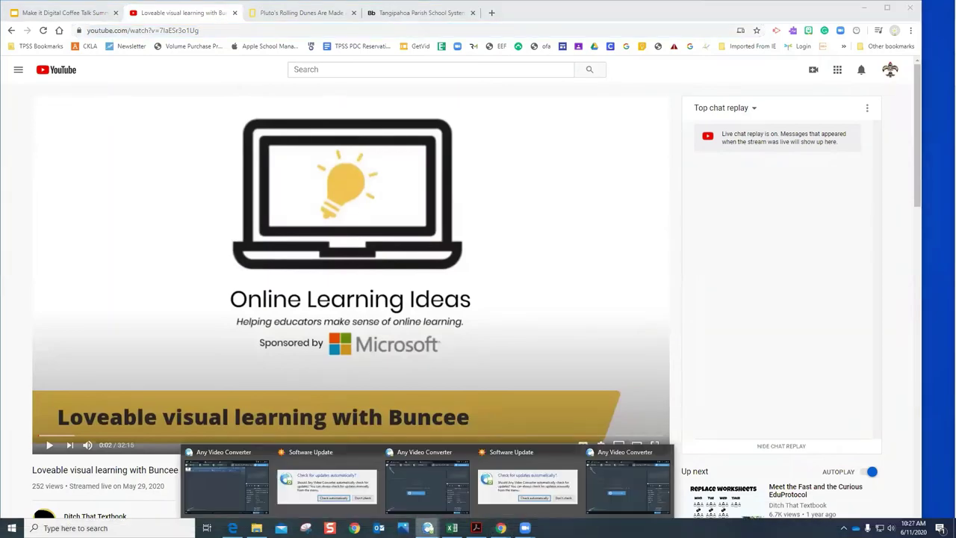
{"action": "left_click", "coordinate": [230, 483]}
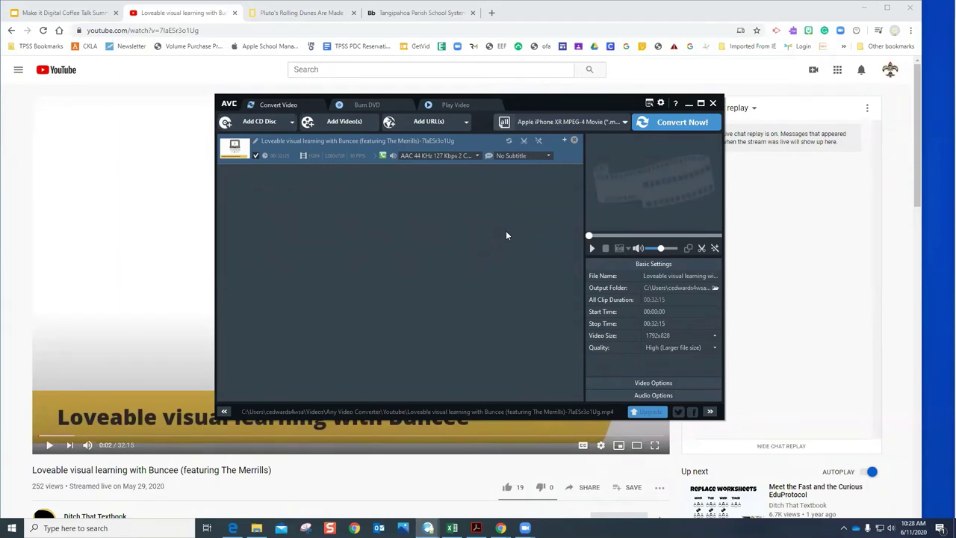
{"action": "left_click", "coordinate": [424, 123]}
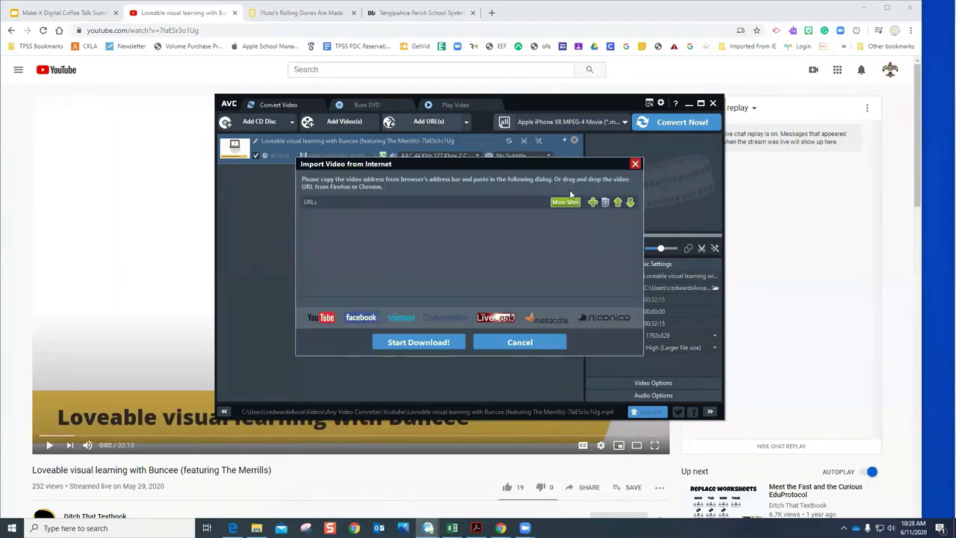
{"action": "left_click", "coordinate": [593, 202]}
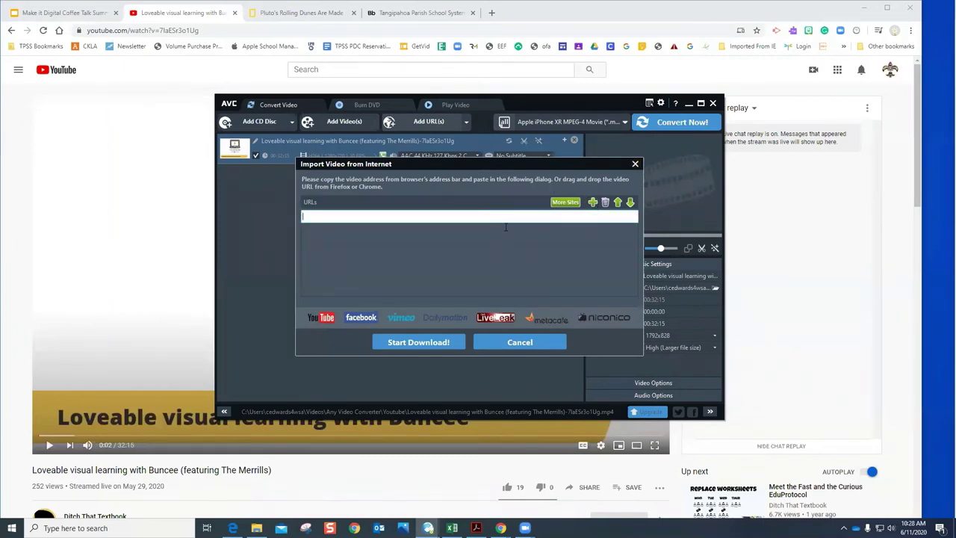
{"action": "key", "text": "ctrl+v"}
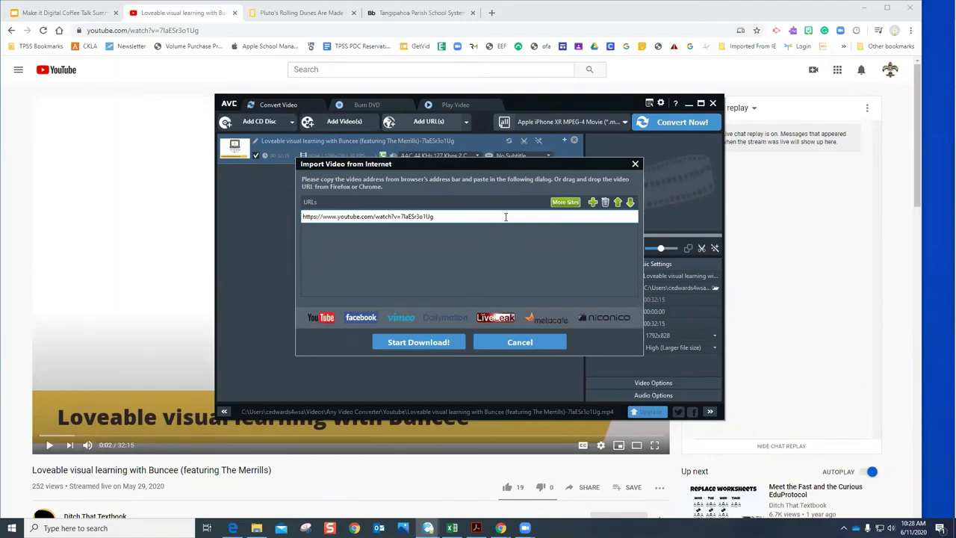
{"action": "left_click", "coordinate": [436, 342]}
{"action": "left_click", "coordinate": [429, 180]}
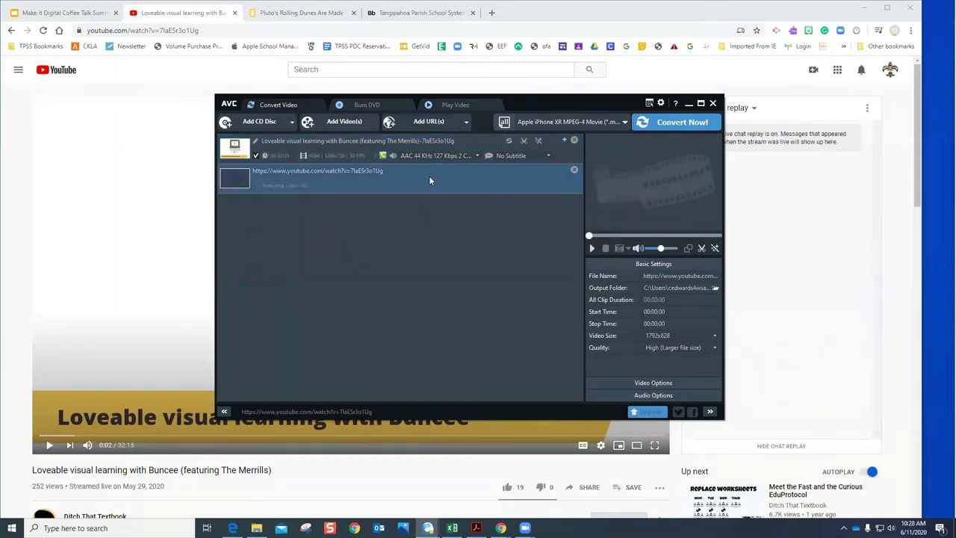
Step: Choose the Desktop as the output folder for the second video entry
{"action": "left_click", "coordinate": [714, 288]}
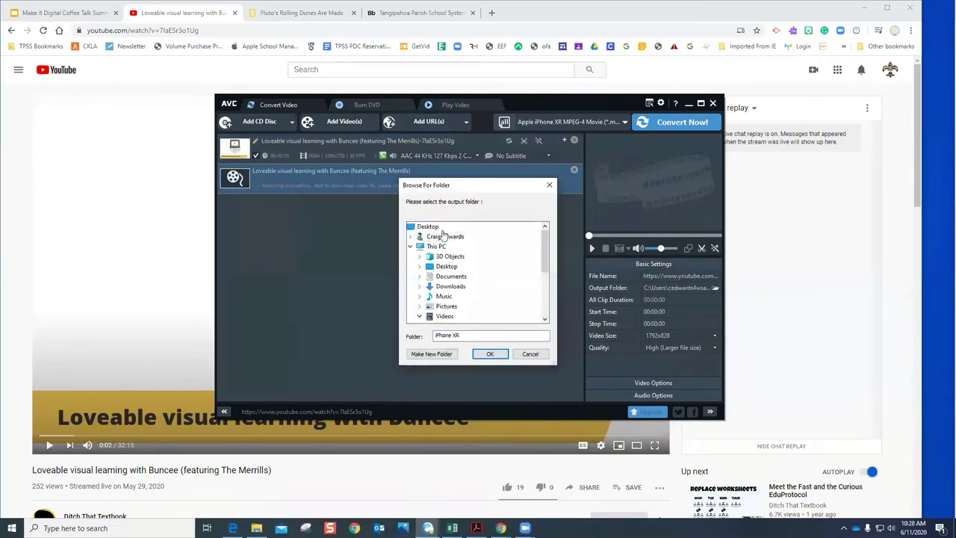
{"action": "left_click", "coordinate": [431, 227]}
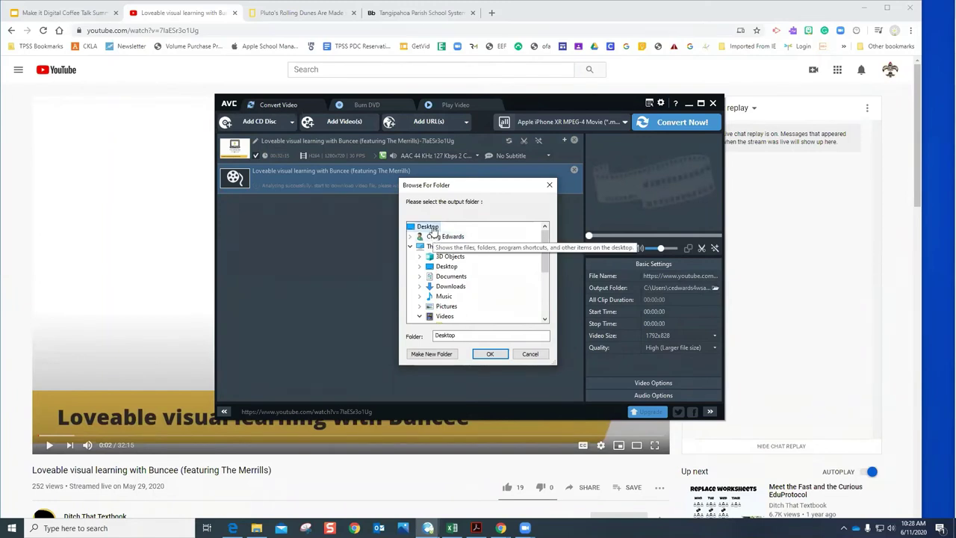
{"action": "left_click", "coordinate": [489, 354]}
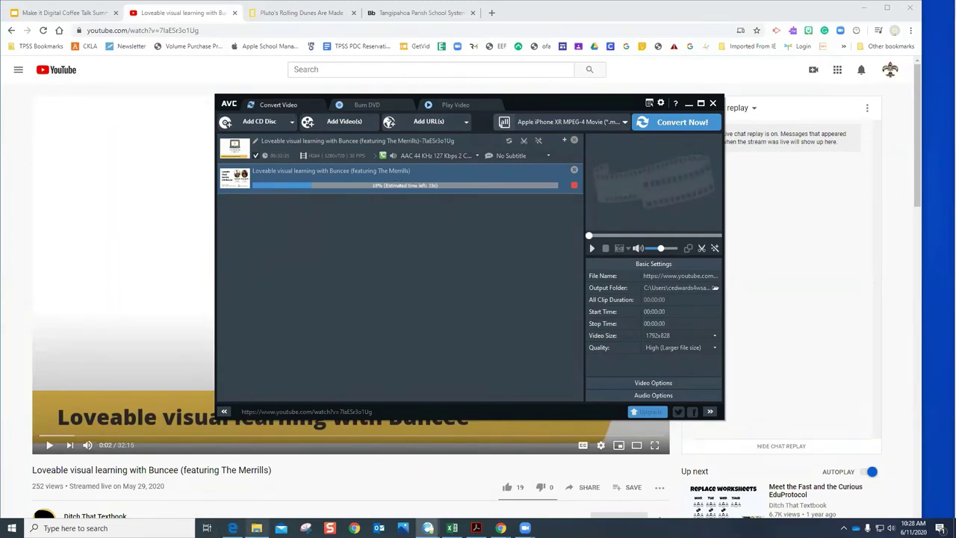
Step: Switch to File Explorer and open the profile folder used as Any Video Converter's output location, under Users on Local Disk (C:)
{"action": "mouse_move", "coordinate": [256, 528]}
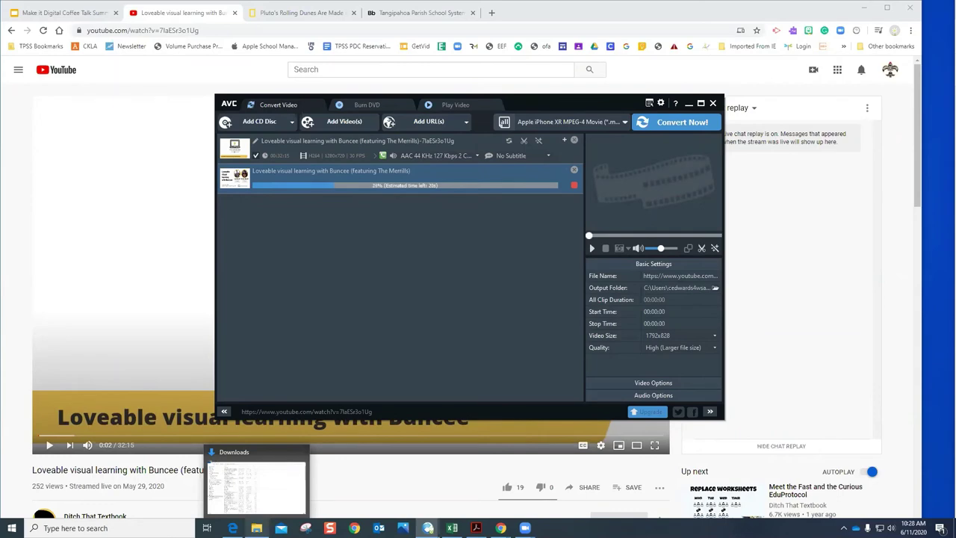
{"action": "left_click", "coordinate": [256, 486]}
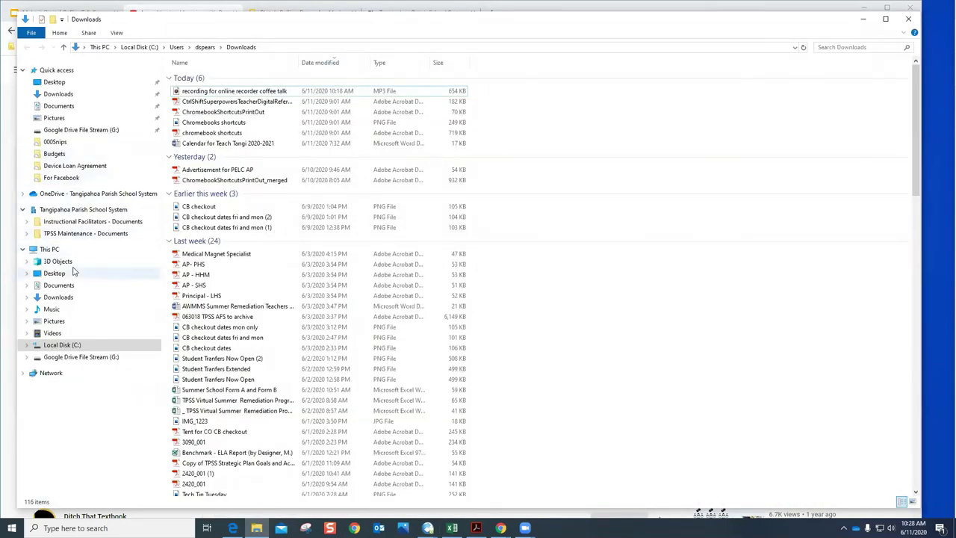
{"action": "left_click", "coordinate": [64, 348]}
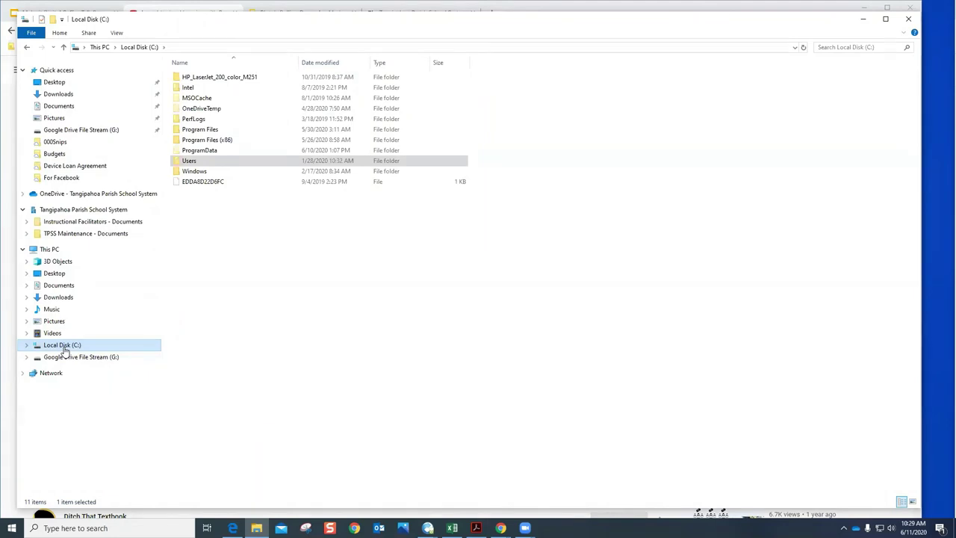
{"action": "double_click", "coordinate": [191, 162]}
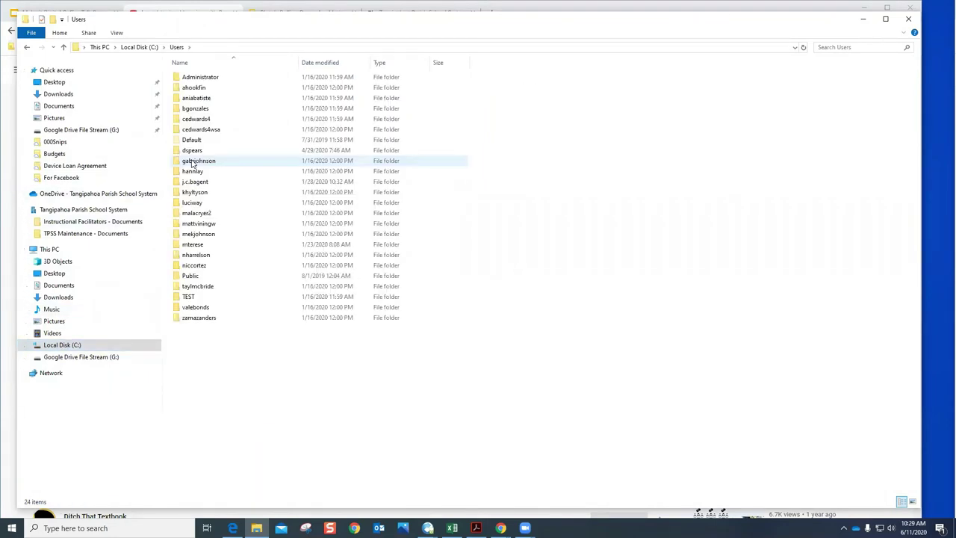
{"action": "double_click", "coordinate": [216, 120]}
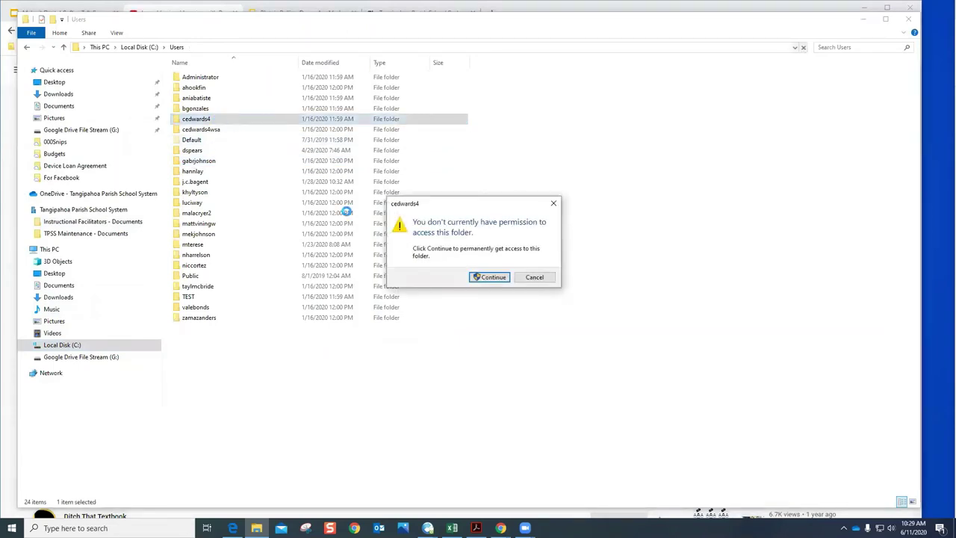
{"action": "left_click", "coordinate": [491, 276]}
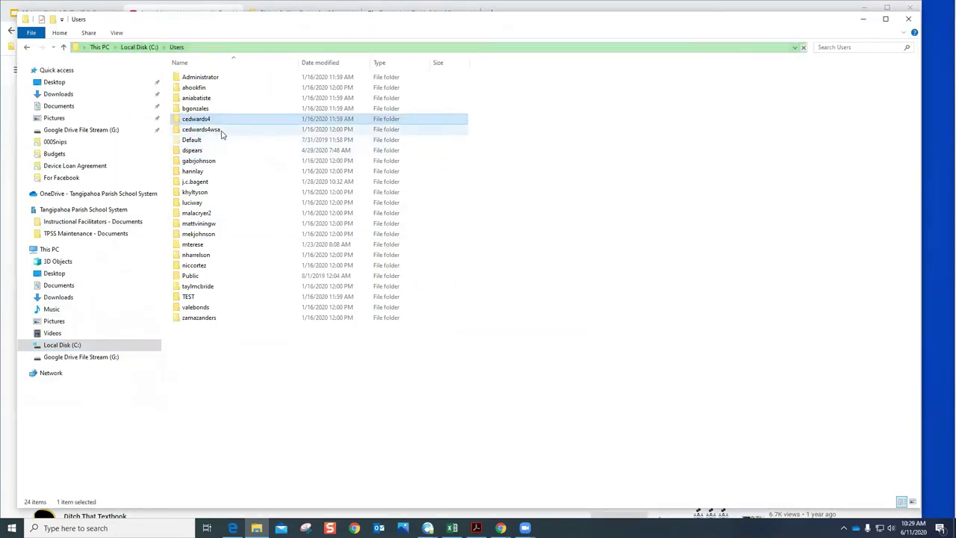
{"action": "double_click", "coordinate": [221, 134]}
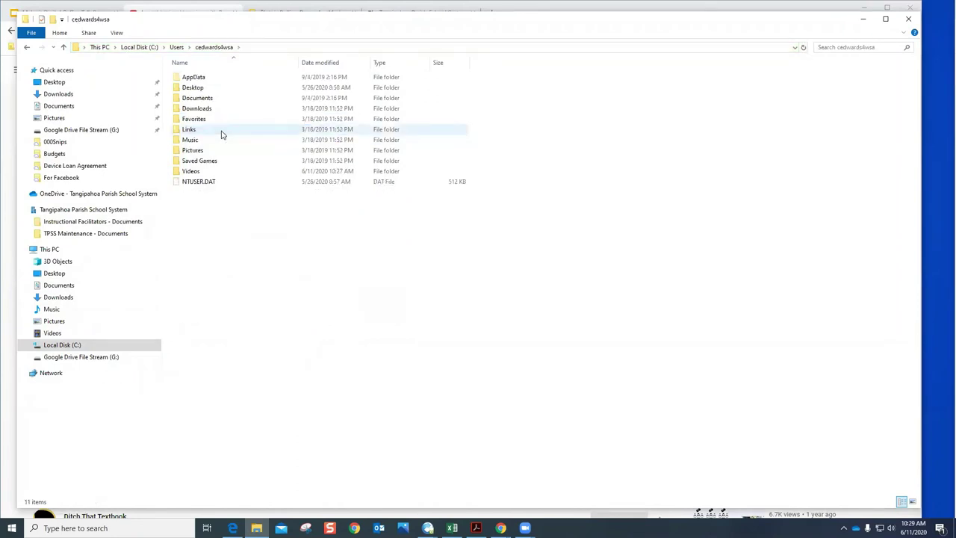
Step: Open the Youtube folder inside the profile's Videos and Any Video Converter folders to locate the downloaded videos
{"action": "double_click", "coordinate": [221, 174]}
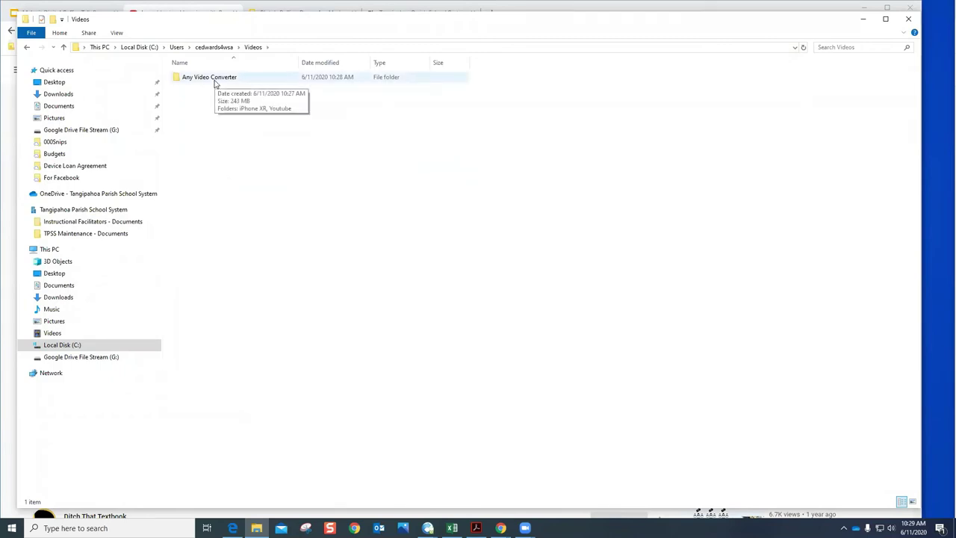
{"action": "left_click", "coordinate": [215, 84]}
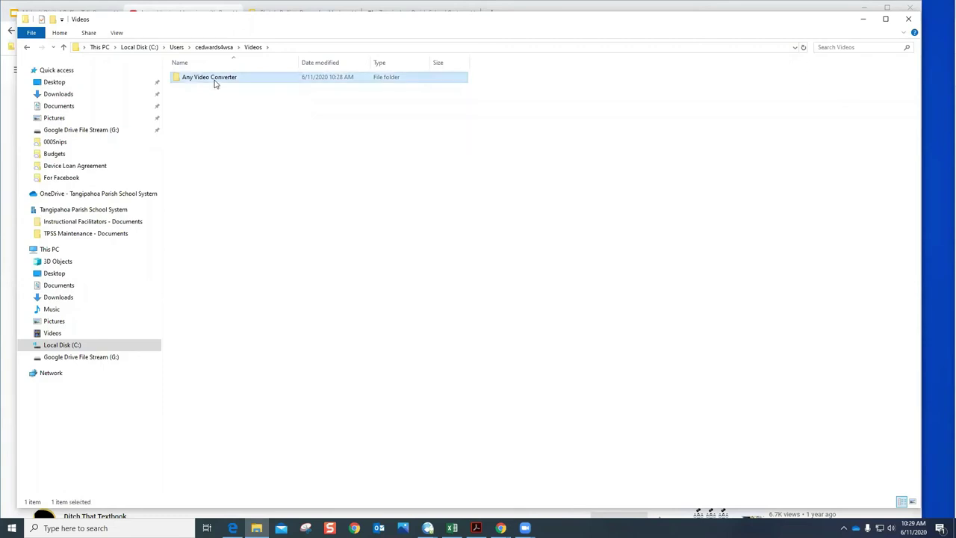
{"action": "double_click", "coordinate": [214, 84]}
{"action": "left_click", "coordinate": [213, 88]}
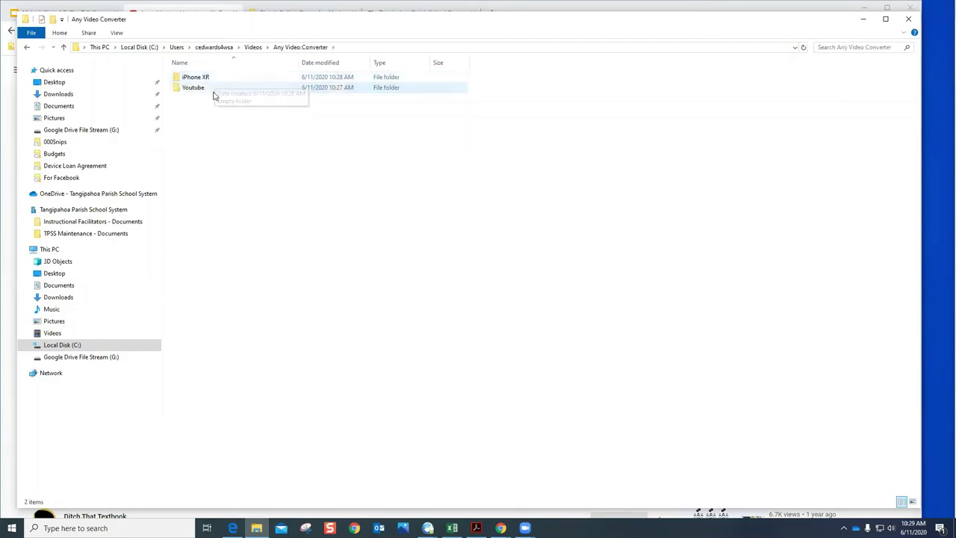
{"action": "double_click", "coordinate": [214, 90]}
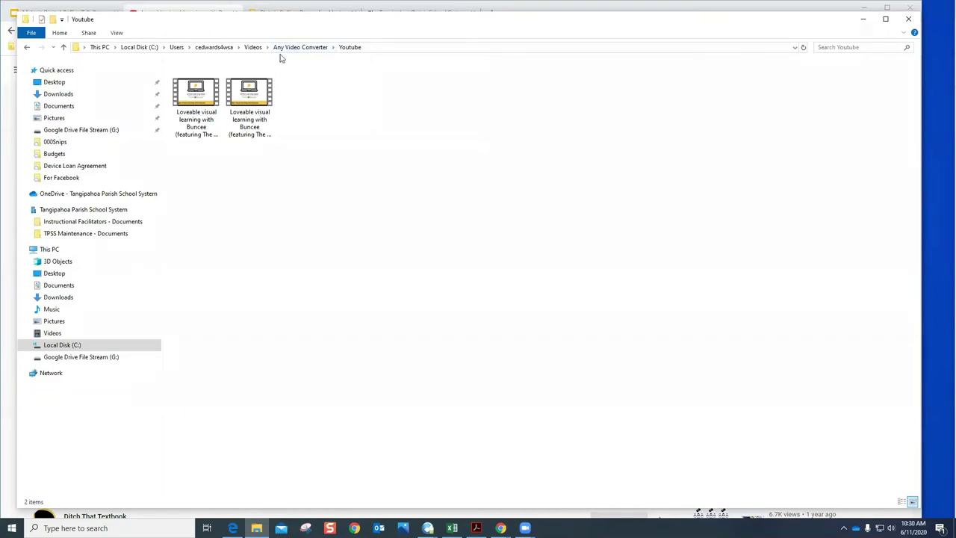
Step: Close the File Explorer window and exit Any Video Converter
{"action": "left_click", "coordinate": [909, 20]}
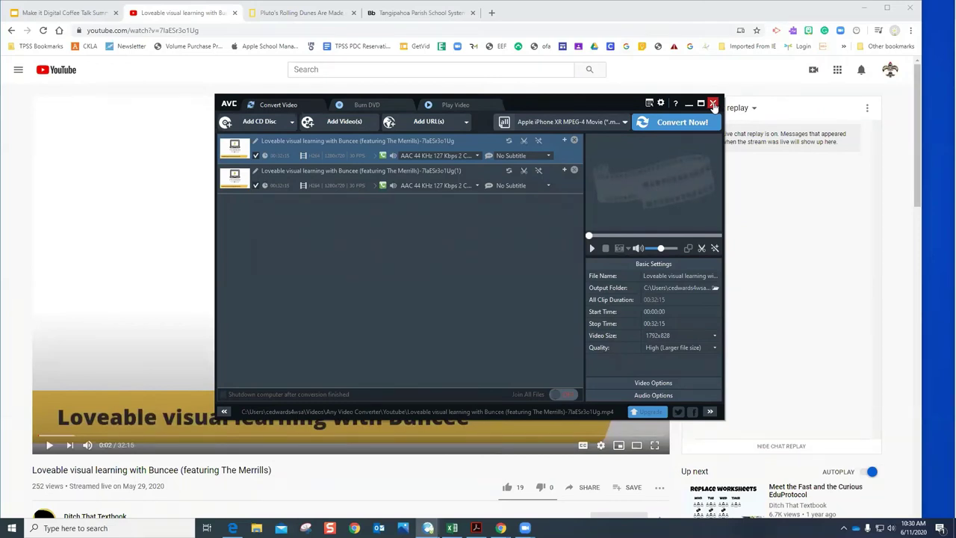
{"action": "left_click", "coordinate": [713, 105]}
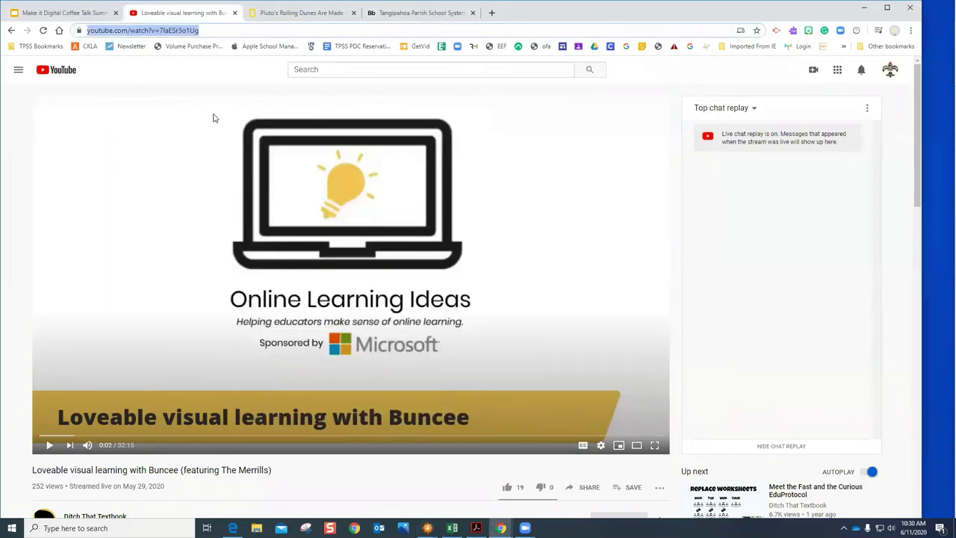
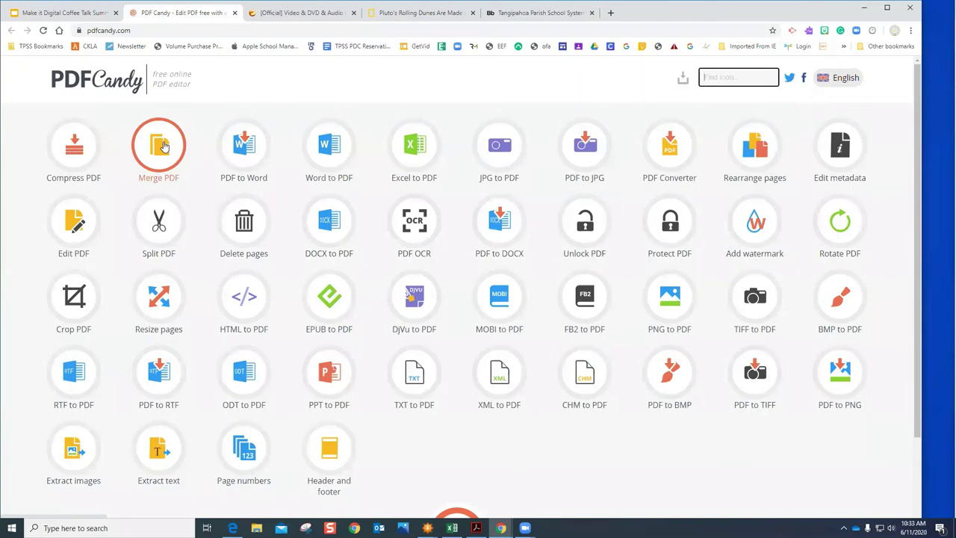
Step: Open PDF Candy's Merge PDF tool and add today's four Chromebook shortcut files from the Downloads folder
{"action": "left_click", "coordinate": [163, 148]}
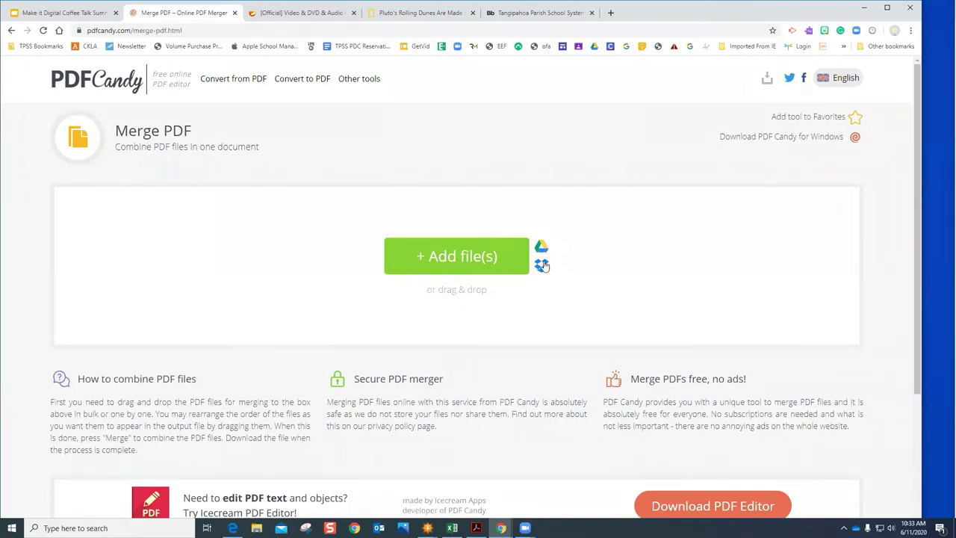
{"action": "left_click", "coordinate": [470, 261]}
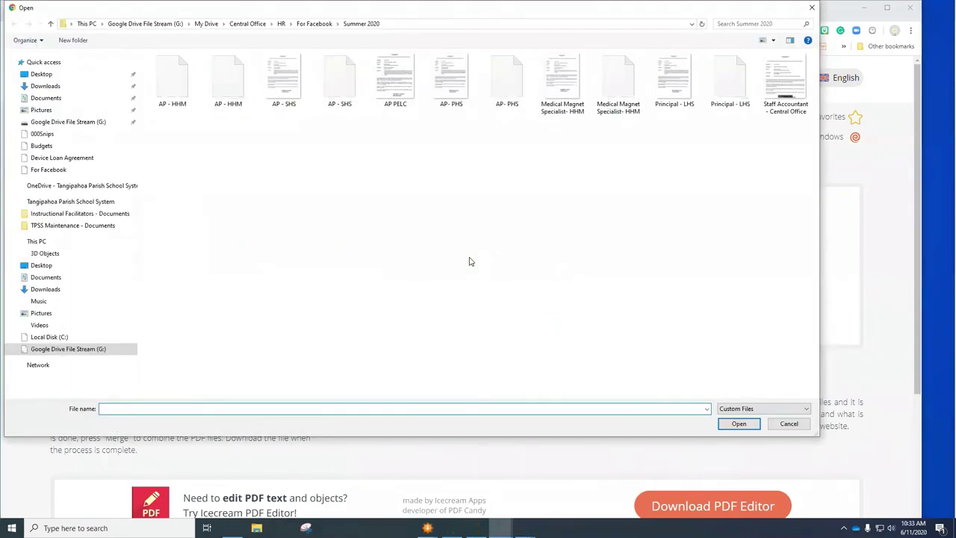
{"action": "left_click", "coordinate": [59, 90]}
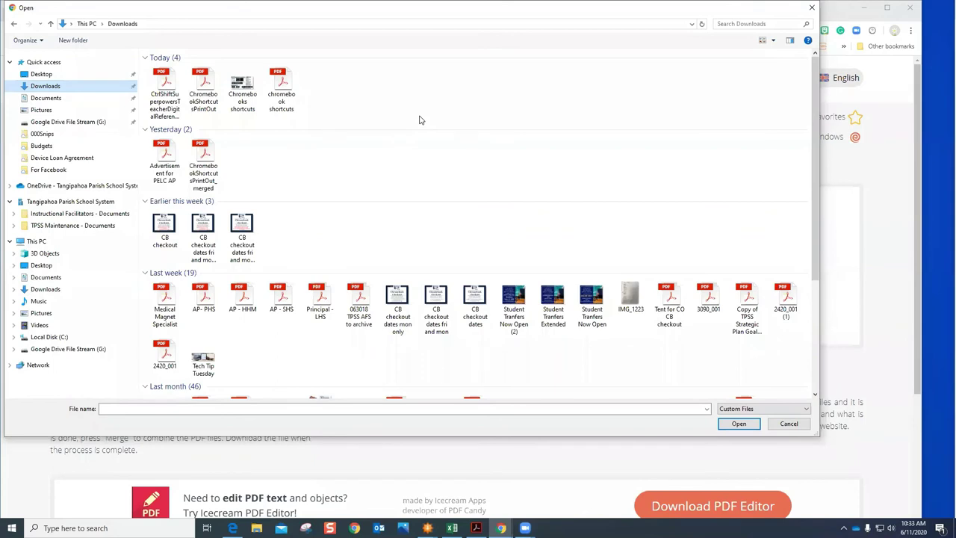
{"action": "left_click_drag", "start_coordinate": [352, 94], "coordinate": [155, 79]}
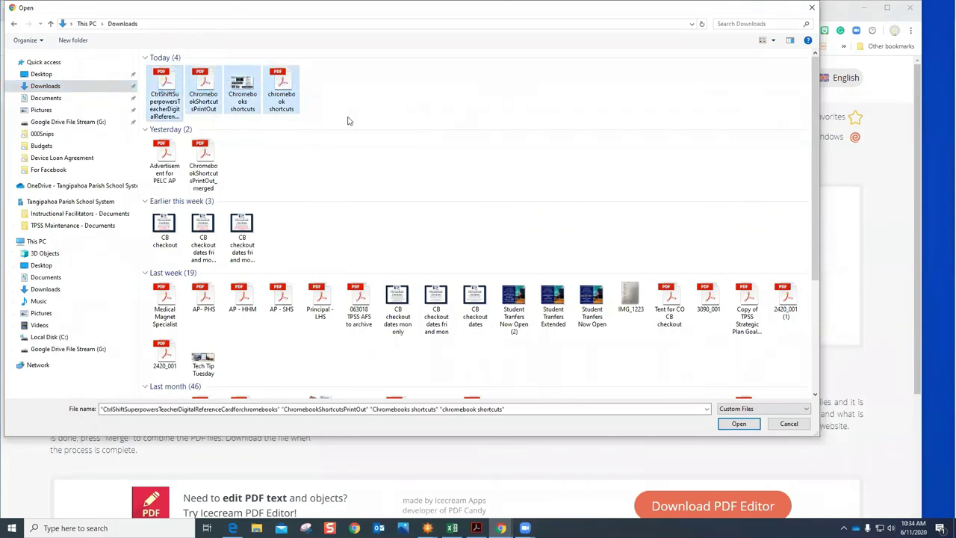
{"action": "left_click", "coordinate": [736, 424]}
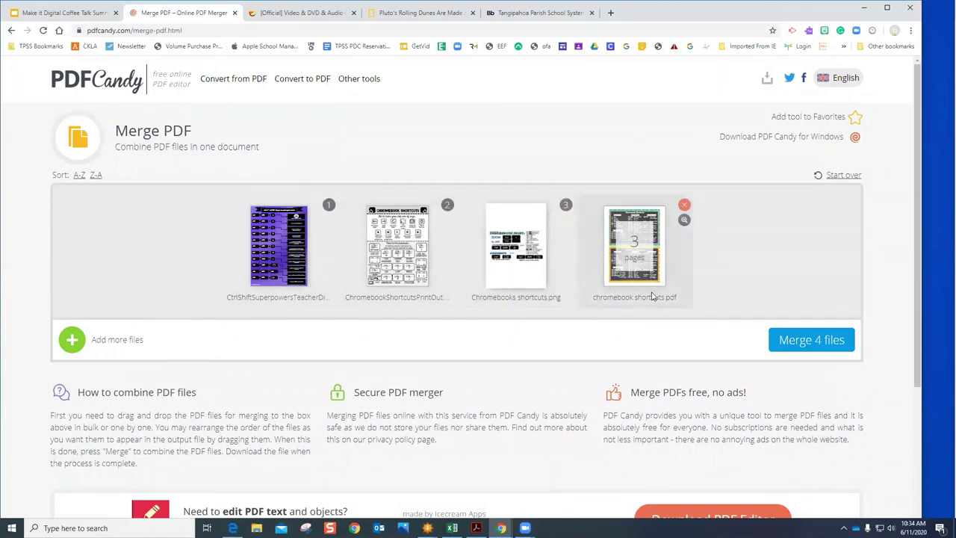
Step: Merge the four added files into one PDF, download it to the computer, and open the downloaded file
{"action": "left_click", "coordinate": [811, 341]}
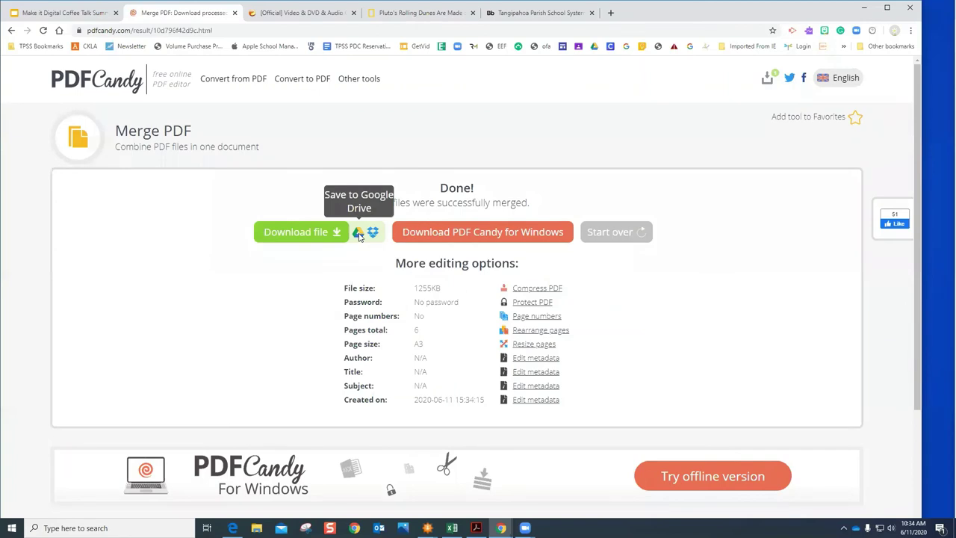
{"action": "left_click", "coordinate": [282, 235]}
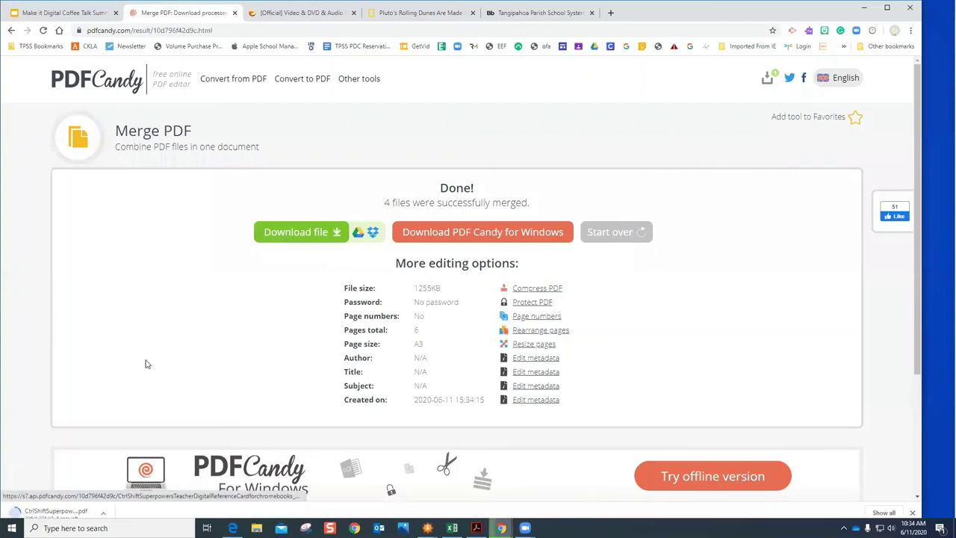
{"action": "left_click", "coordinate": [53, 514]}
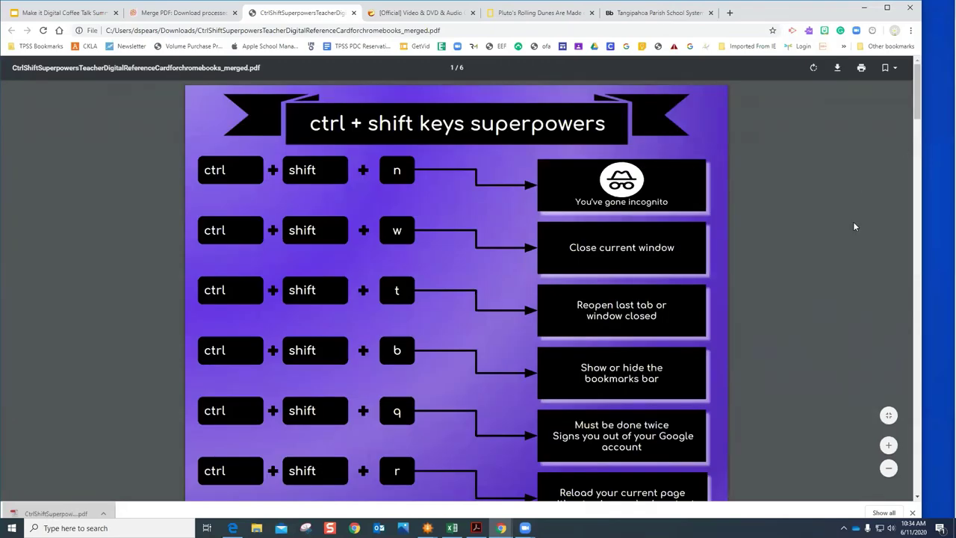
Step: Look through the pages of the merged PDF to check that the combined shortcut sheets are included
{"action": "scroll", "coordinate": [855, 226], "scroll_direction": "down", "scroll_amount": 6}
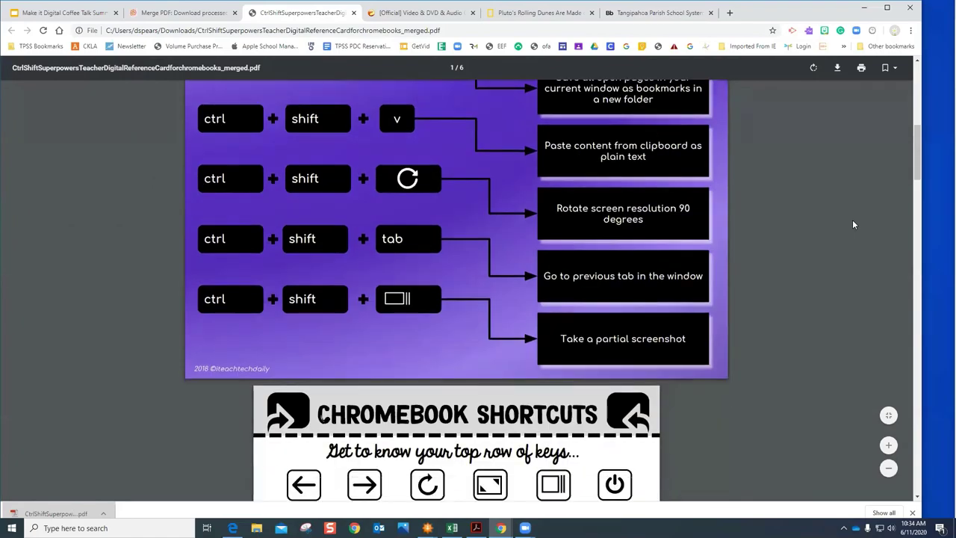
{"action": "scroll", "coordinate": [852, 220], "scroll_direction": "down", "scroll_amount": 6}
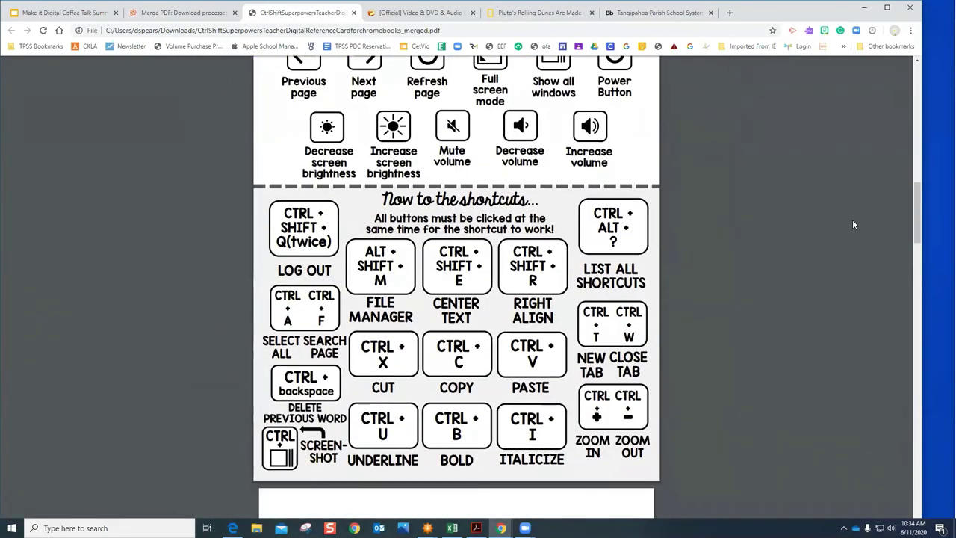
{"action": "scroll", "coordinate": [854, 224], "scroll_direction": "down", "scroll_amount": 8}
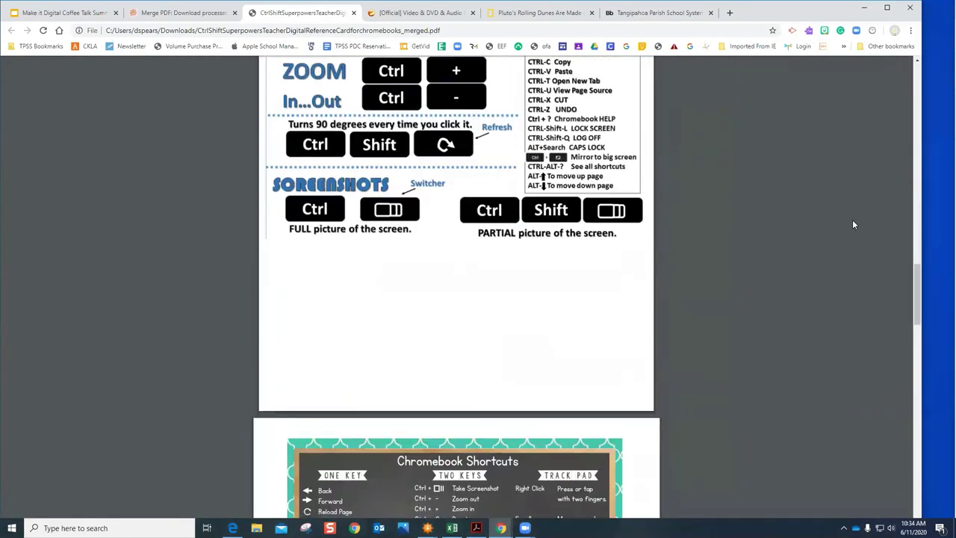
{"action": "scroll", "coordinate": [854, 224], "scroll_direction": "down", "scroll_amount": 10}
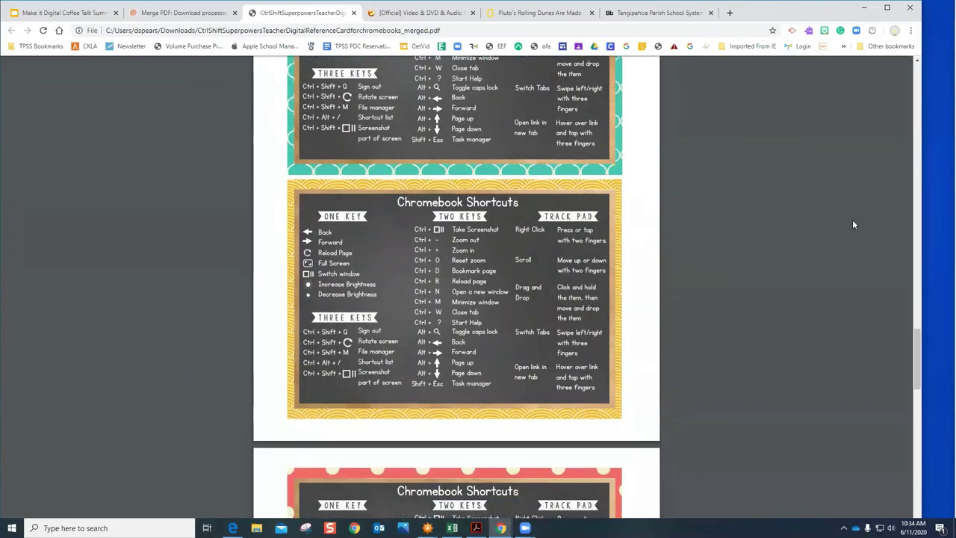
{"action": "scroll", "coordinate": [854, 224], "scroll_direction": "down", "scroll_amount": 10}
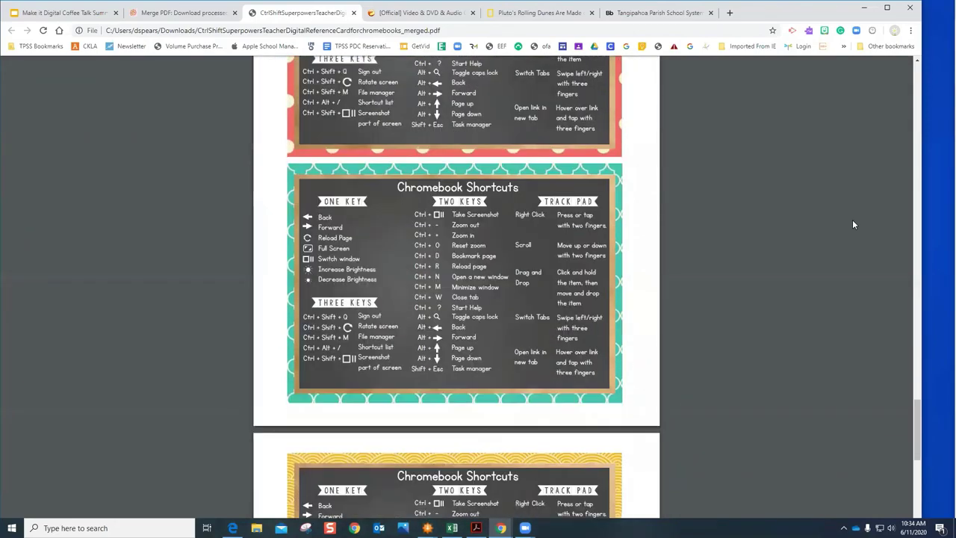
{"action": "scroll", "coordinate": [854, 224], "scroll_direction": "down", "scroll_amount": 8}
{"action": "scroll", "coordinate": [800, 284], "scroll_direction": "up", "scroll_amount": 8}
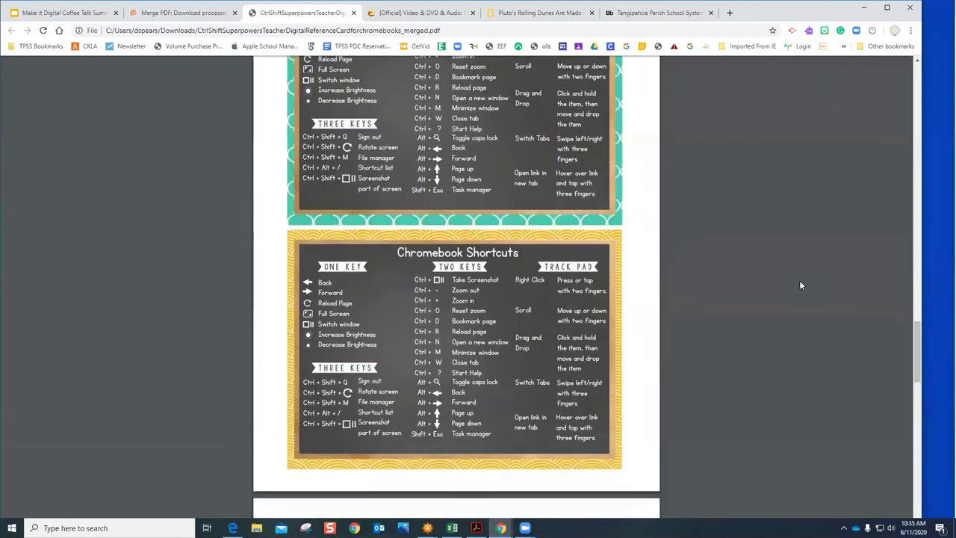
{"action": "scroll", "coordinate": [799, 280], "scroll_direction": "up", "scroll_amount": 10}
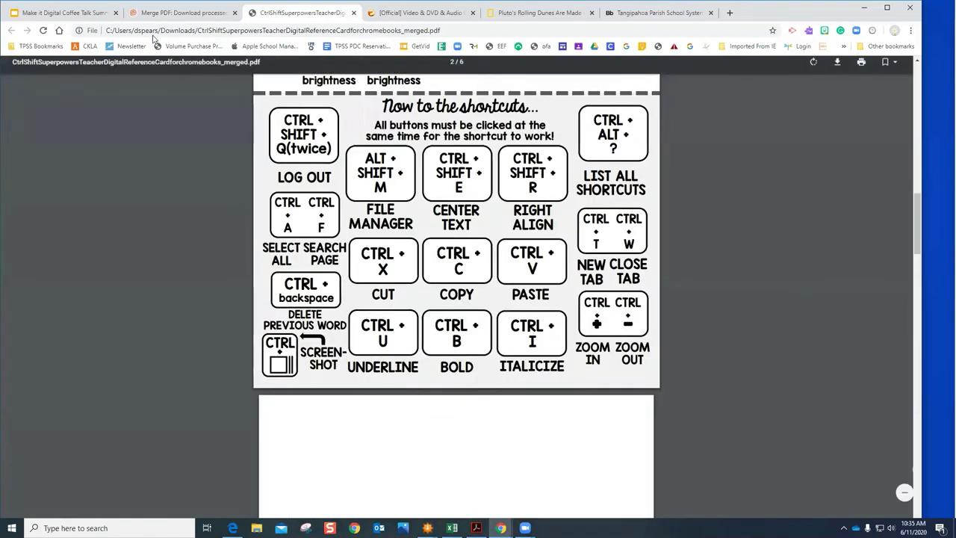
Step: Return to PDF Candy's home page, and open the ilovepdf.com link from the presentation's PDF sites slide
{"action": "left_click", "coordinate": [179, 12]}
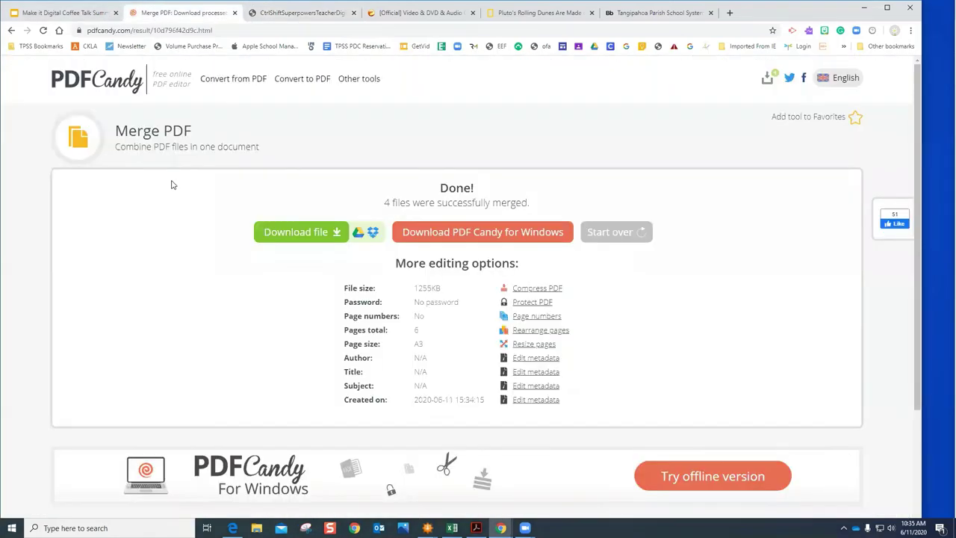
{"action": "left_click", "coordinate": [82, 81]}
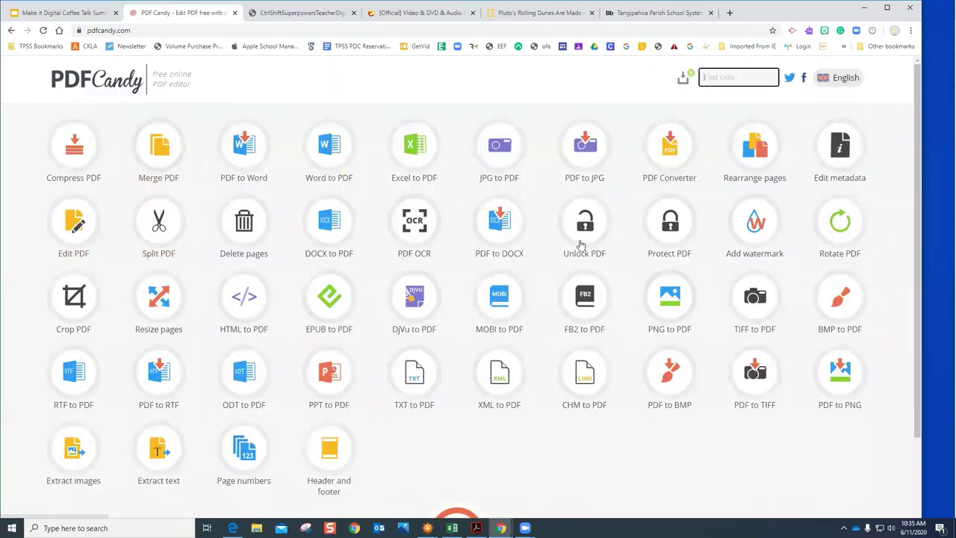
{"action": "left_click", "coordinate": [75, 13]}
{"action": "left_click", "coordinate": [348, 298]}
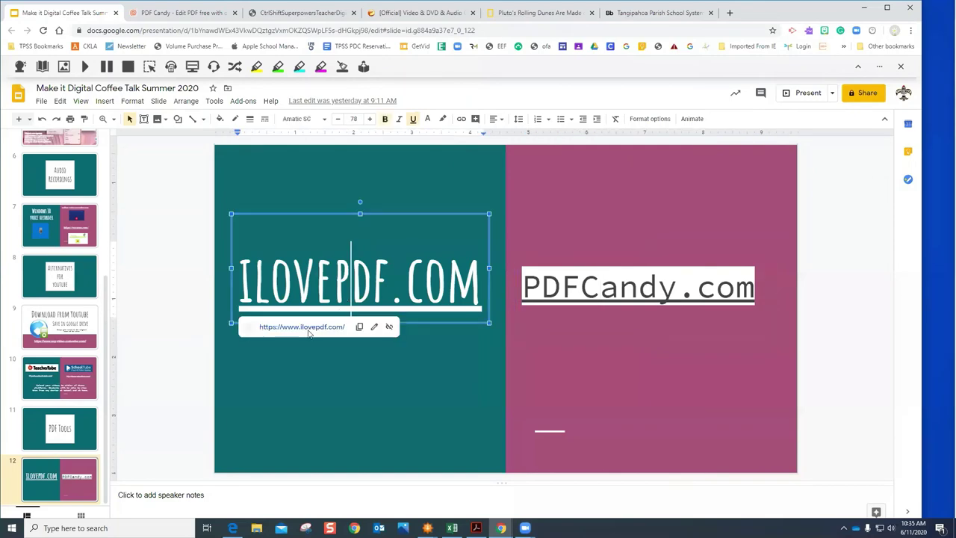
{"action": "left_click", "coordinate": [299, 328]}
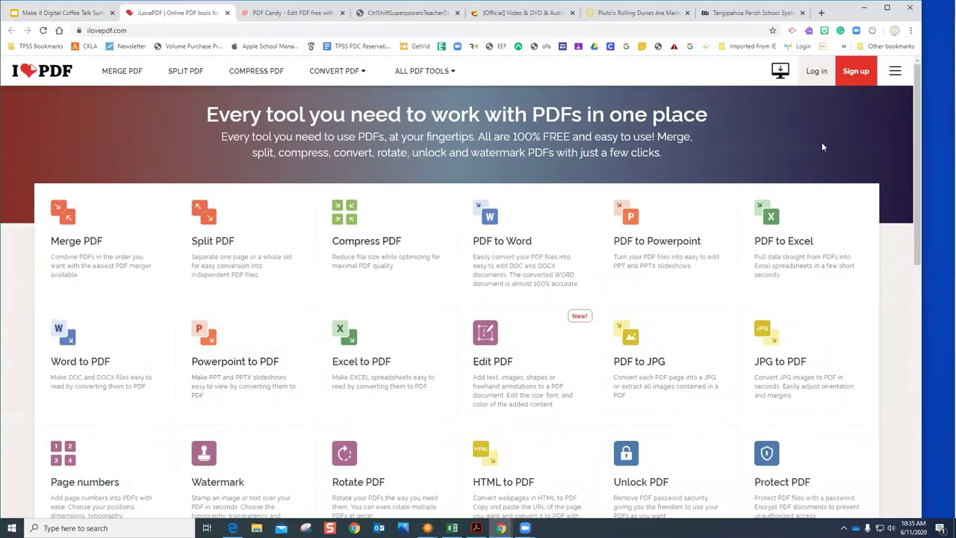
Step: Look through the PDF tools offered on the iLovePDF home page
{"action": "scroll", "coordinate": [595, 311], "scroll_direction": "down", "scroll_amount": 3}
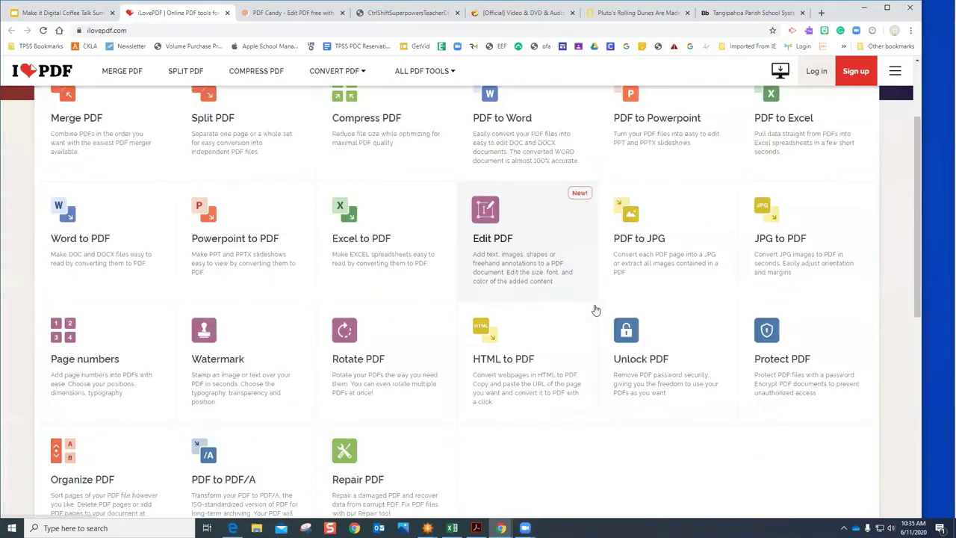
{"action": "scroll", "coordinate": [595, 311], "scroll_direction": "up", "scroll_amount": 3}
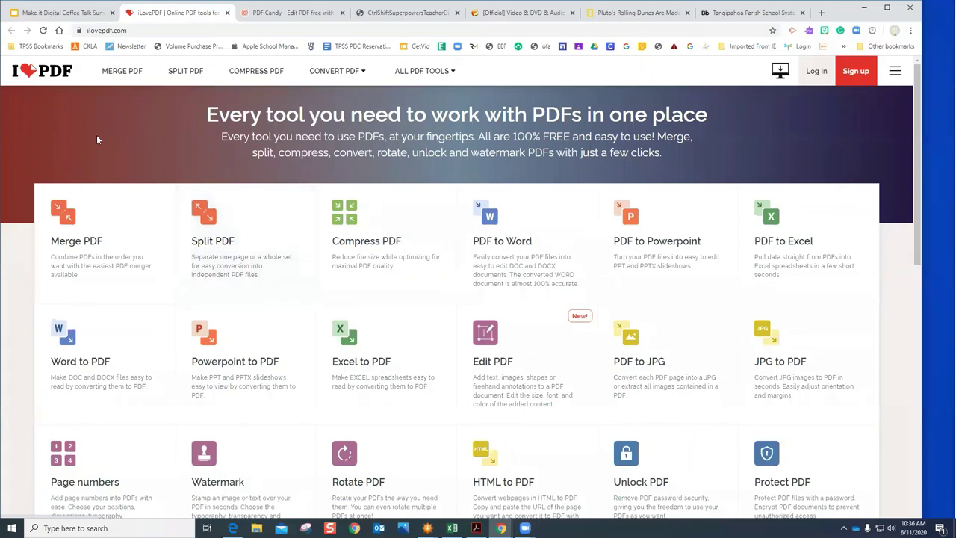
{"action": "scroll", "coordinate": [291, 372], "scroll_direction": "down", "scroll_amount": 1}
{"action": "scroll", "coordinate": [291, 372], "scroll_direction": "down", "scroll_amount": 4}
{"action": "scroll", "coordinate": [288, 371], "scroll_direction": "up", "scroll_amount": 5}
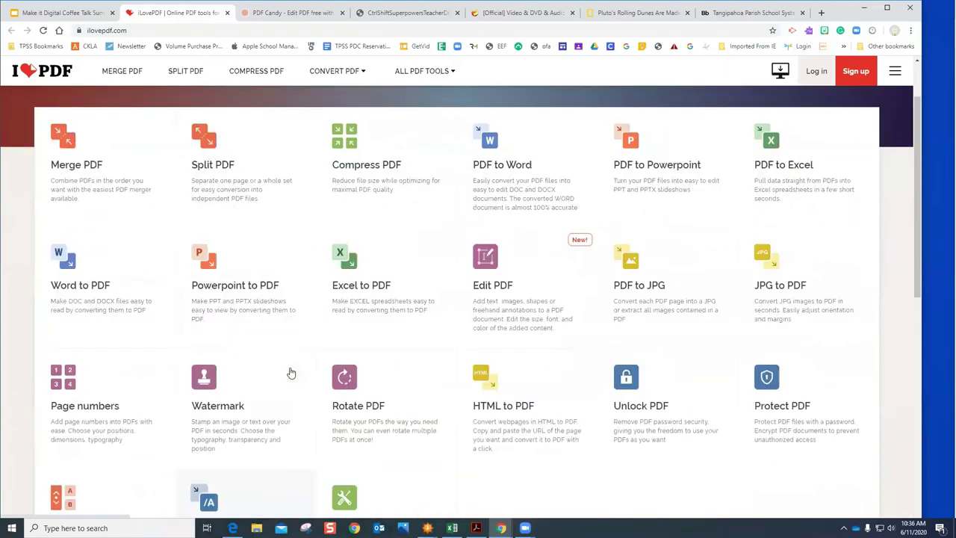
Step: Return to the slide with the two PDF sites, deselect its text box, and briefly revisit the iLovePDF page
{"action": "left_click", "coordinate": [60, 13]}
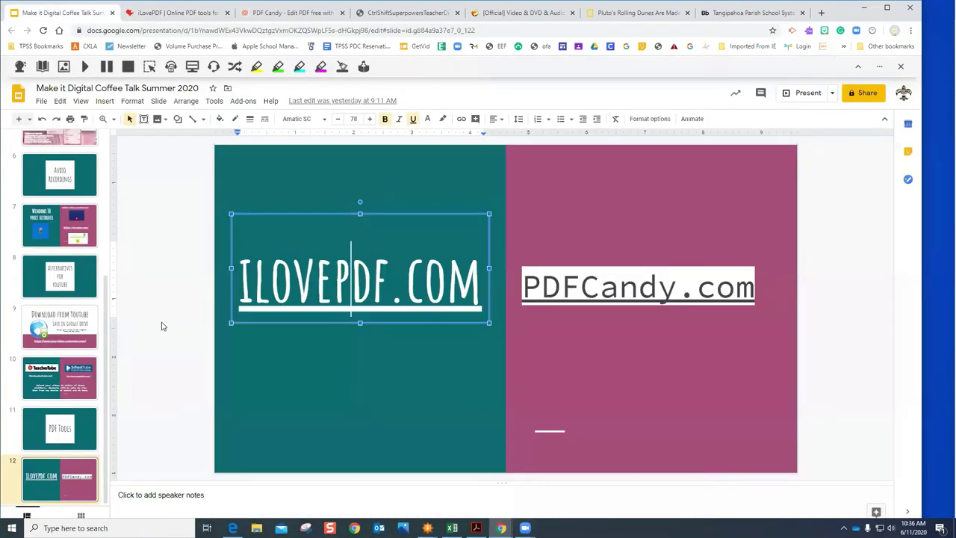
{"action": "left_click", "coordinate": [167, 366]}
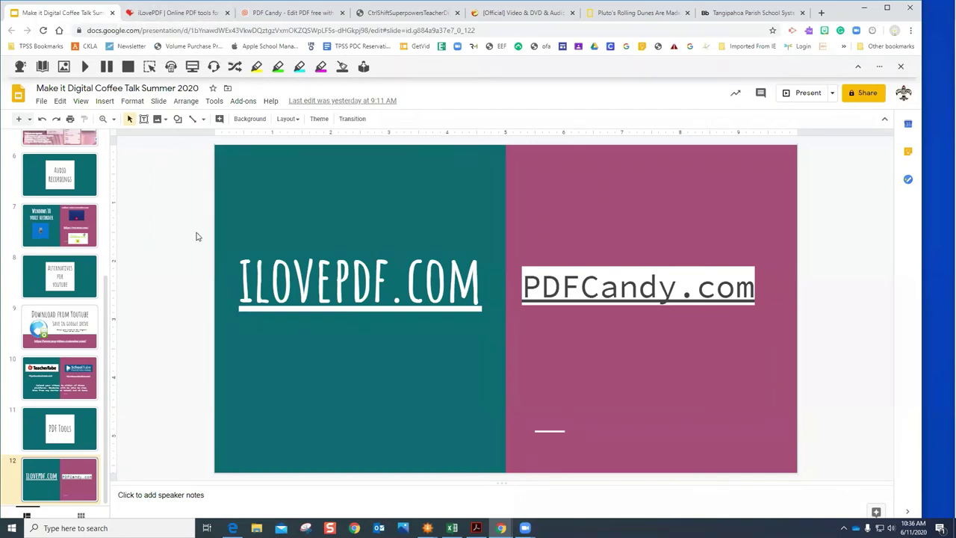
{"action": "left_click", "coordinate": [169, 15]}
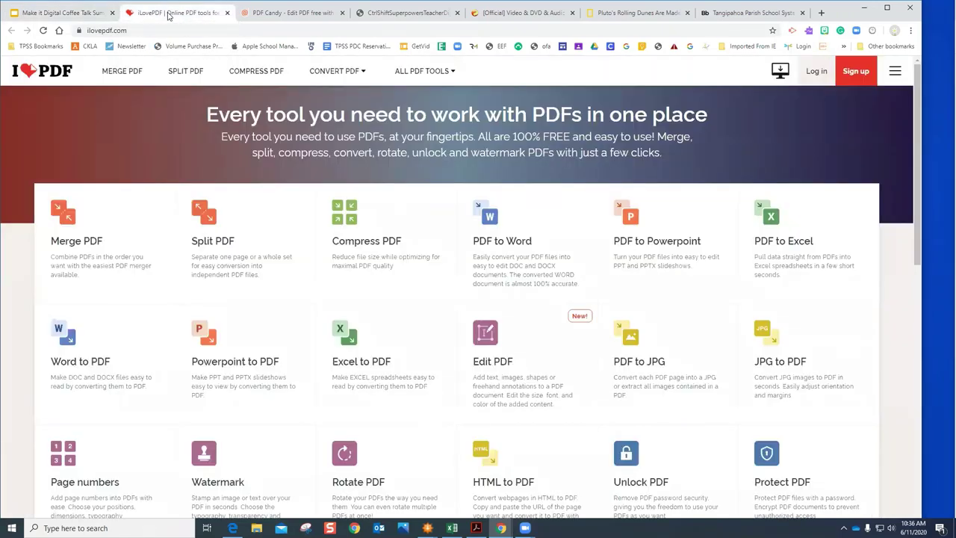
{"action": "left_click", "coordinate": [72, 15]}
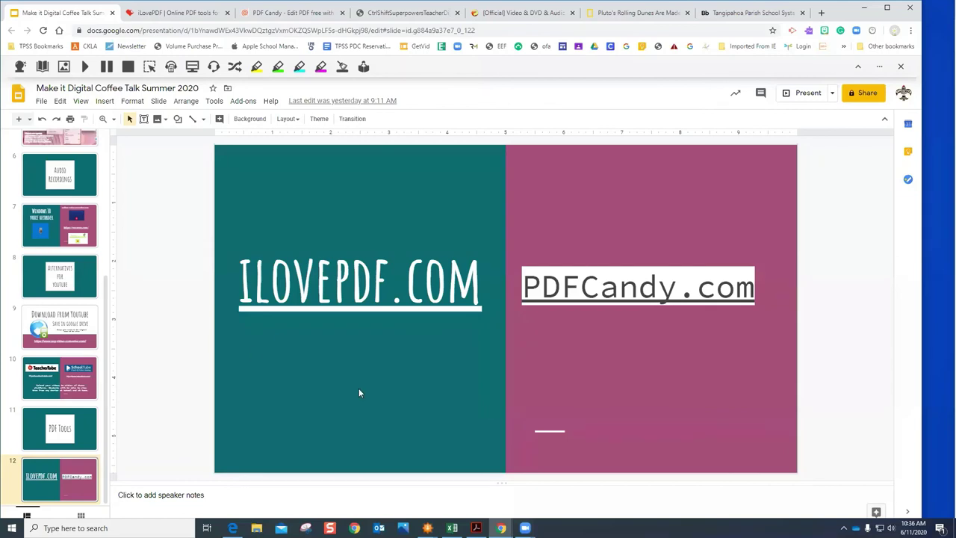